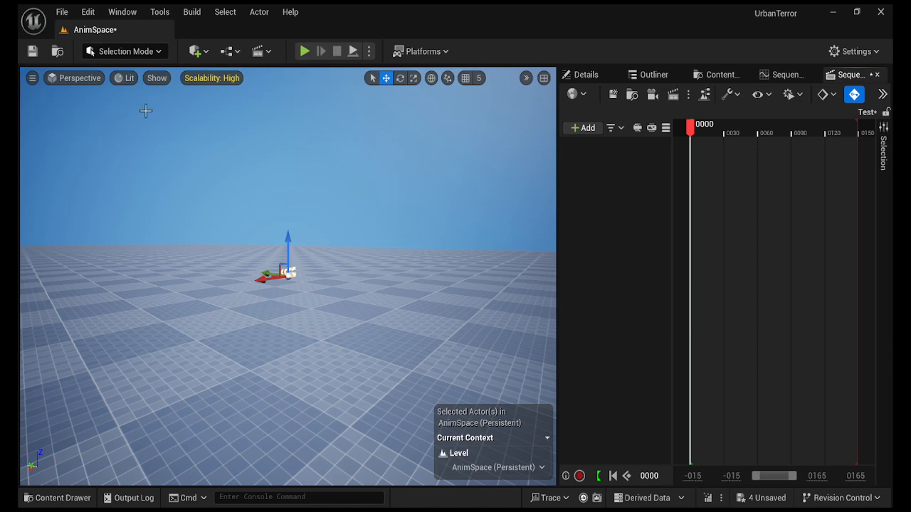
Step: Switch the editor to Animation Mode, enlarge the side panel area and place Sequencer ahead of its curve editor
click(163, 51)
click(143, 170)
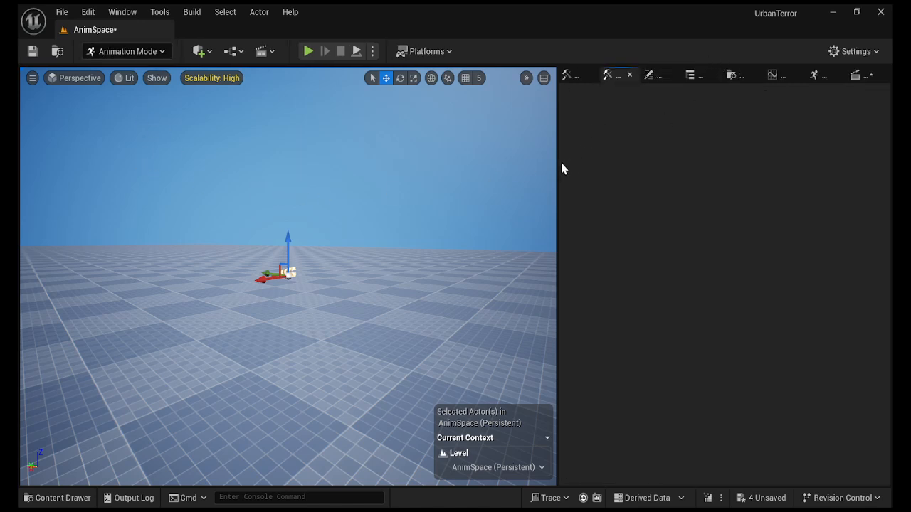
drag(557, 165, 425, 189)
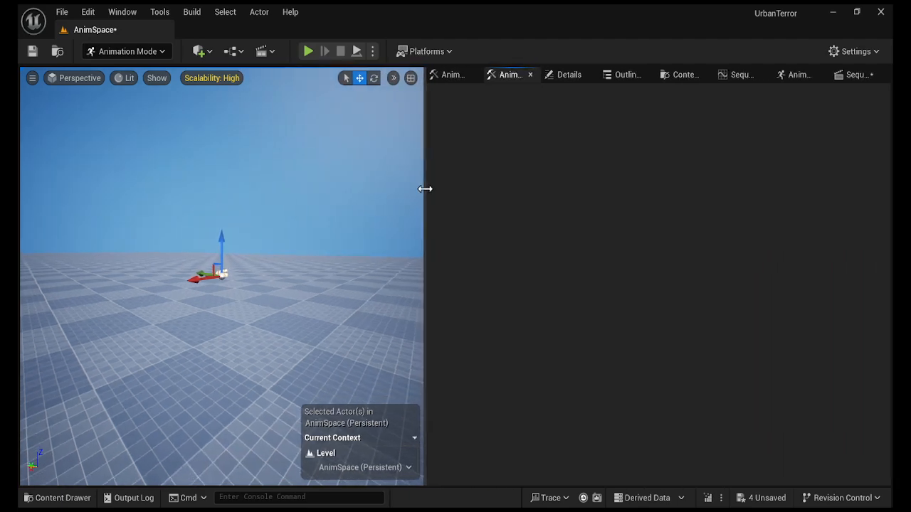
click(849, 74)
drag(848, 74, 712, 79)
click(788, 76)
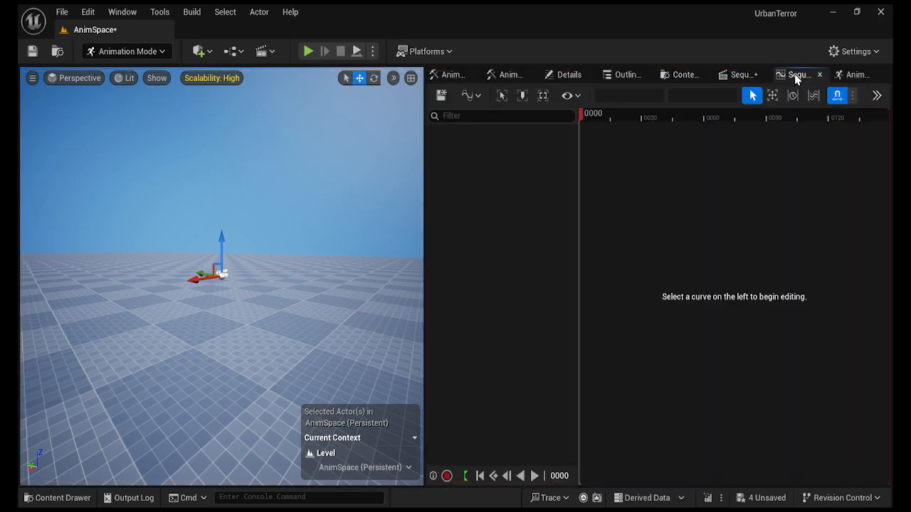
click(741, 74)
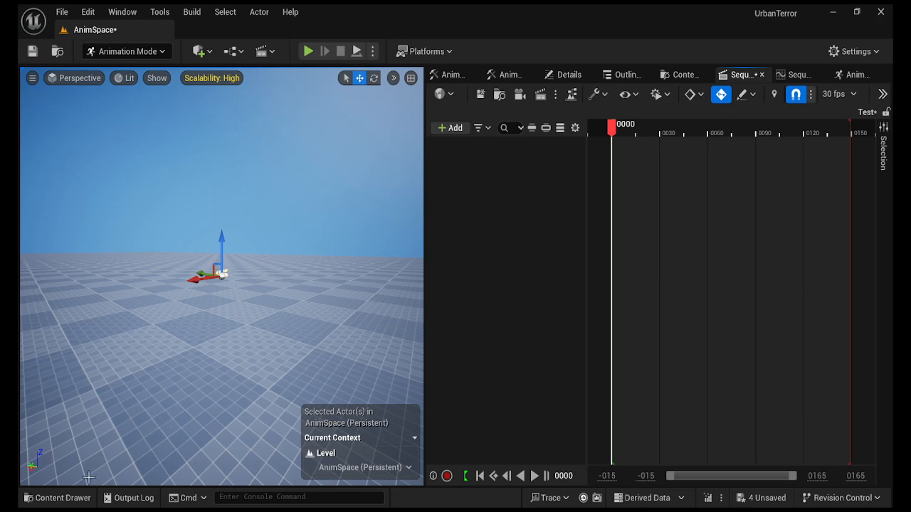
Step: Place the G9Base_G3F skeletal mesh from the favourite G9Base_G3F folder in the level, using a shorter Content Drawer
click(62, 498)
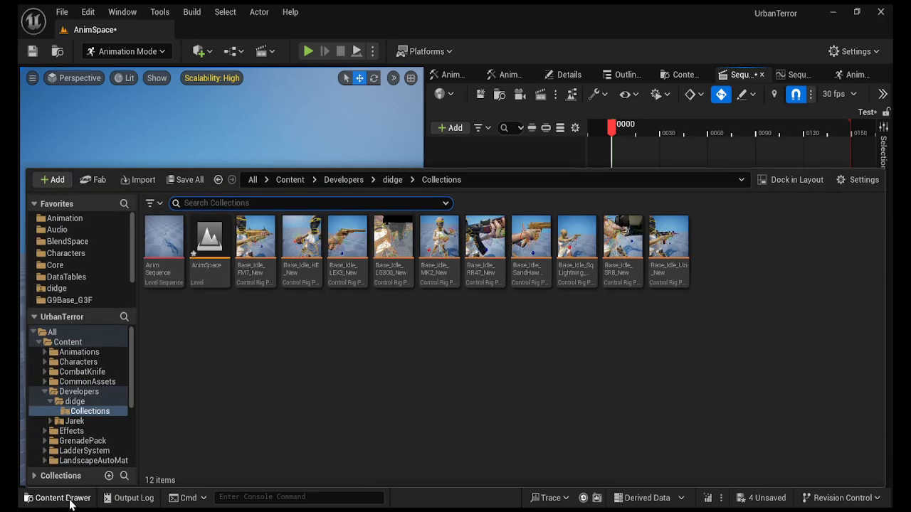
drag(290, 168, 296, 371)
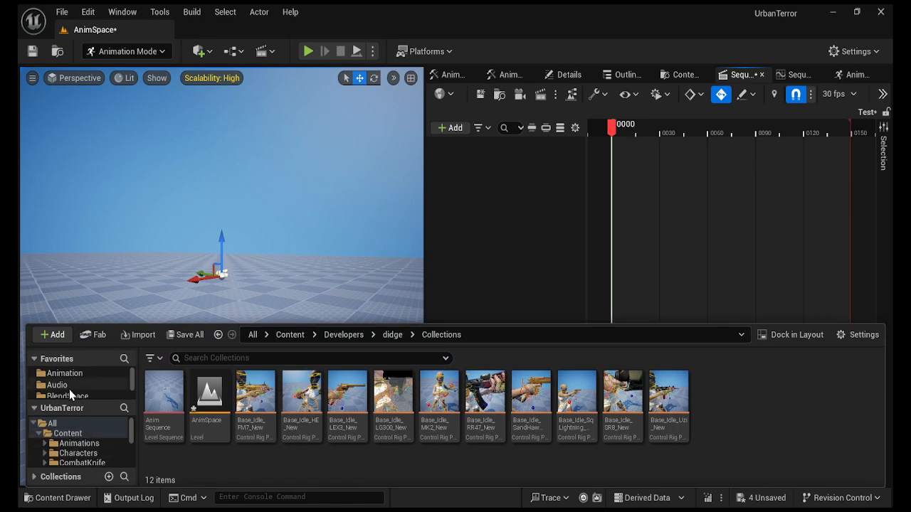
scroll(69, 389, down, 3)
scroll(69, 389, down, 2)
click(69, 396)
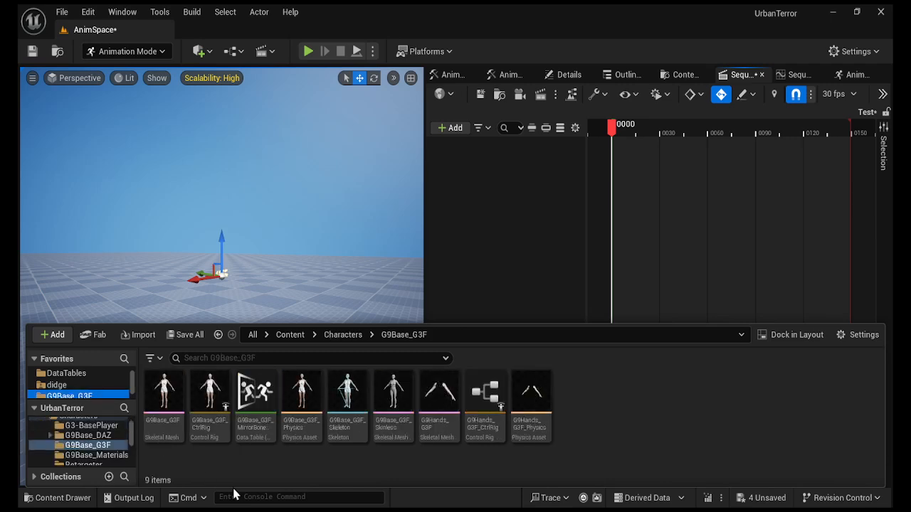
drag(165, 390, 260, 343)
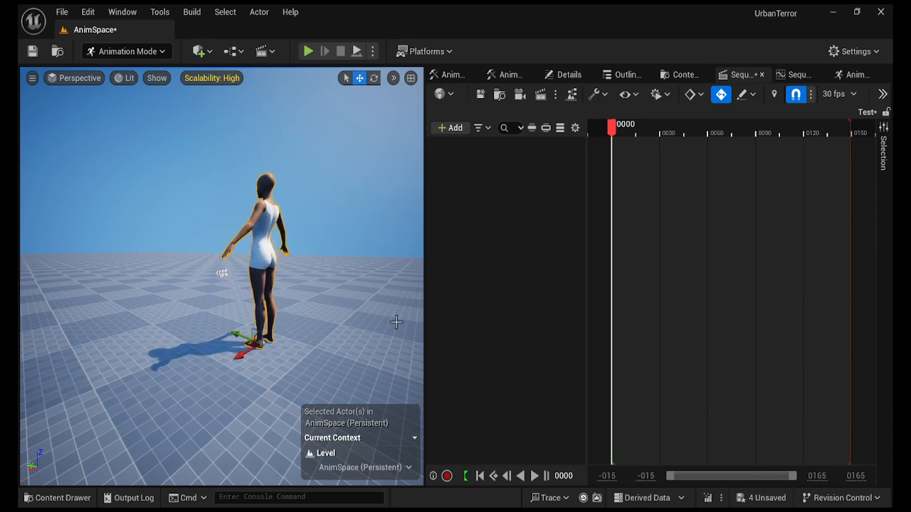
Step: Reset the G9Base_G3F character's location to the world origin and frame the whole figure
click(451, 76)
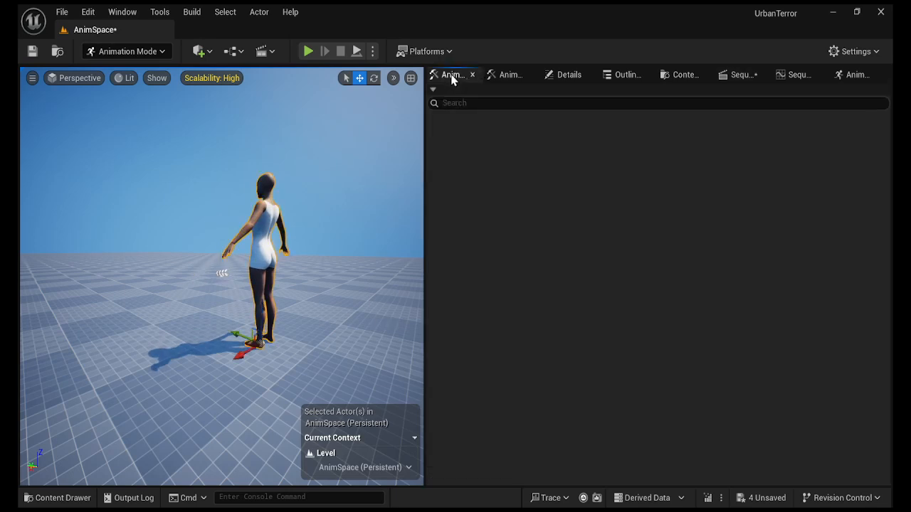
click(505, 76)
click(554, 79)
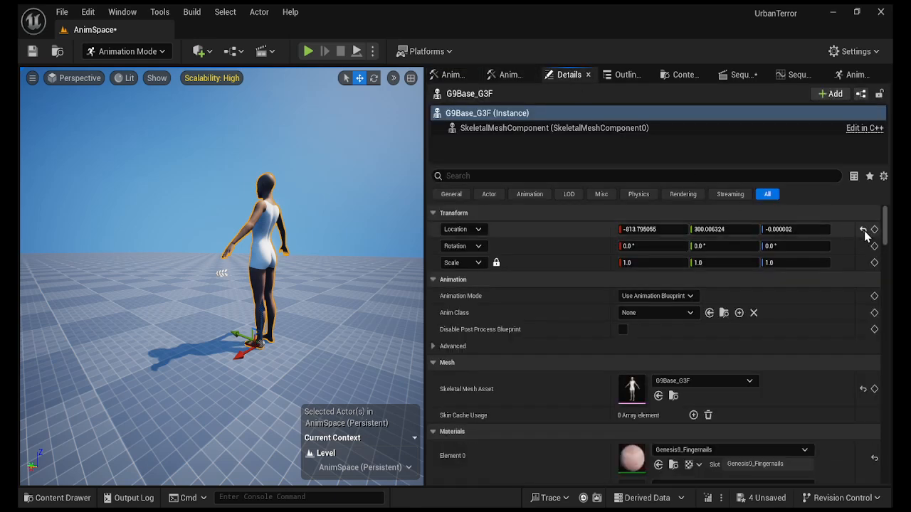
click(863, 230)
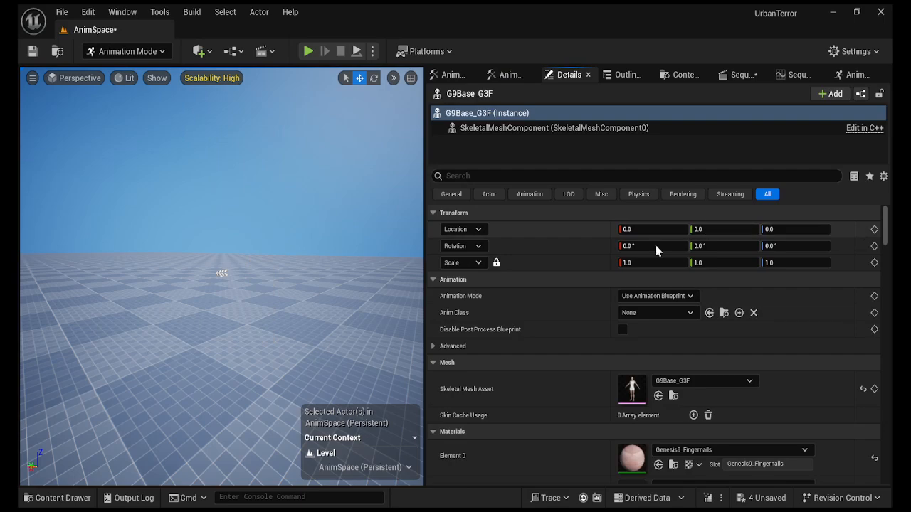
mouse_move(366, 298)
right_down()
mouse_move(655, 293)
mouse_move(526, 327)
right_up()
right_drag(324, 304, 359, 346)
key(w)
key(d)
key(d)
key(e)
key(a)
right_drag(321, 282, 321, 283)
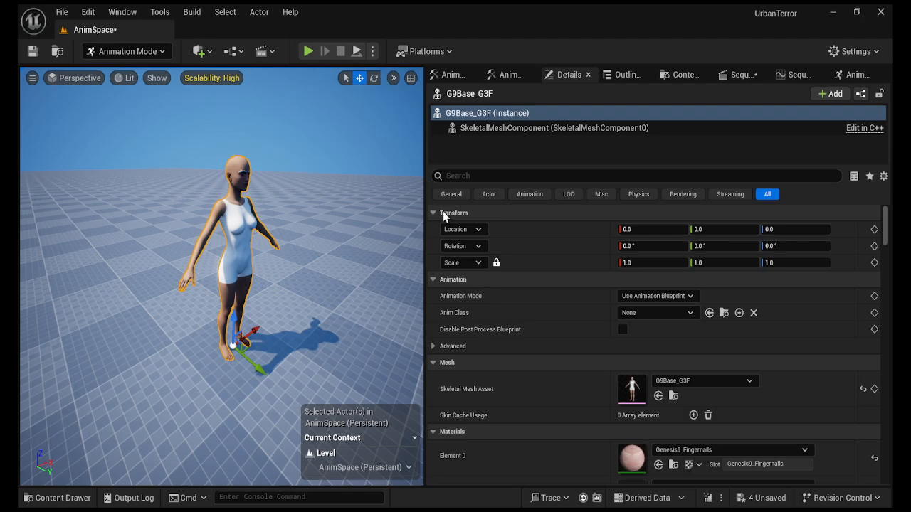
Step: Place the SK_M9_Knife_X skeletal mesh from Weapons/Melee/TT7/Mesh in the level and reset its location to the origin
click(58, 498)
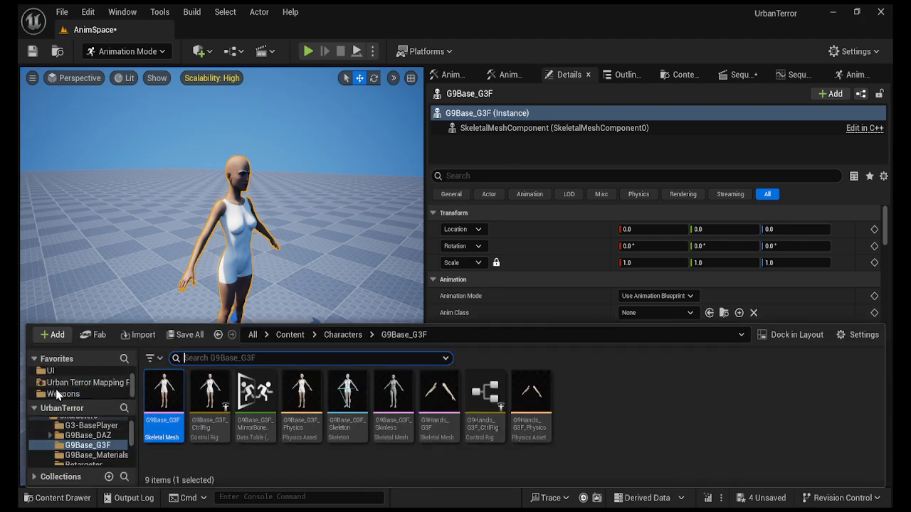
click(57, 393)
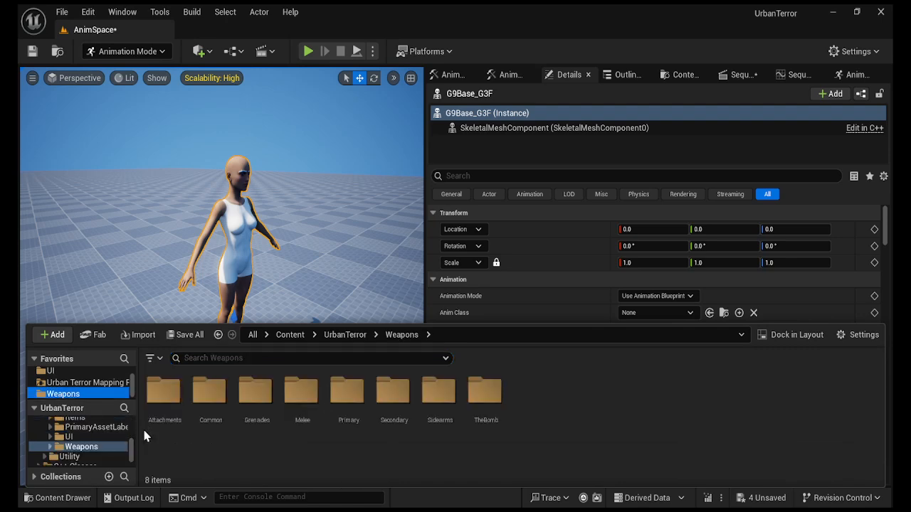
double_click(301, 388)
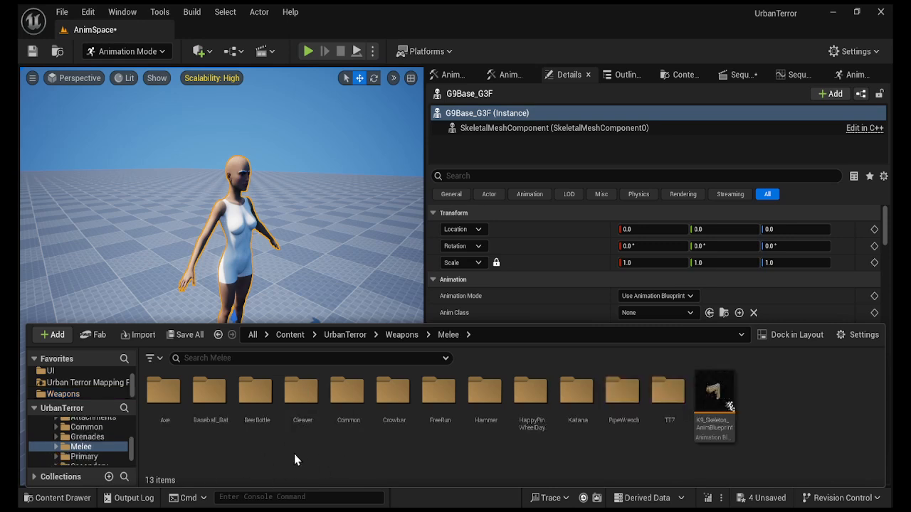
double_click(657, 389)
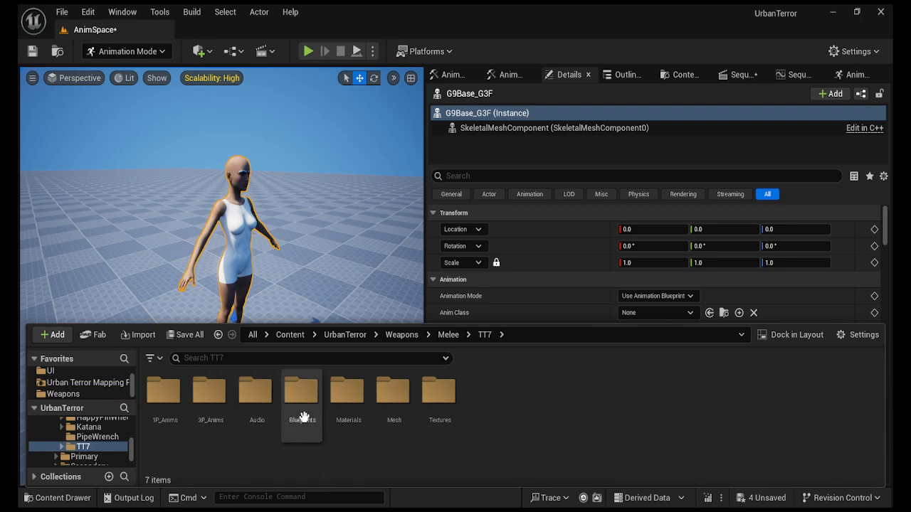
double_click(405, 402)
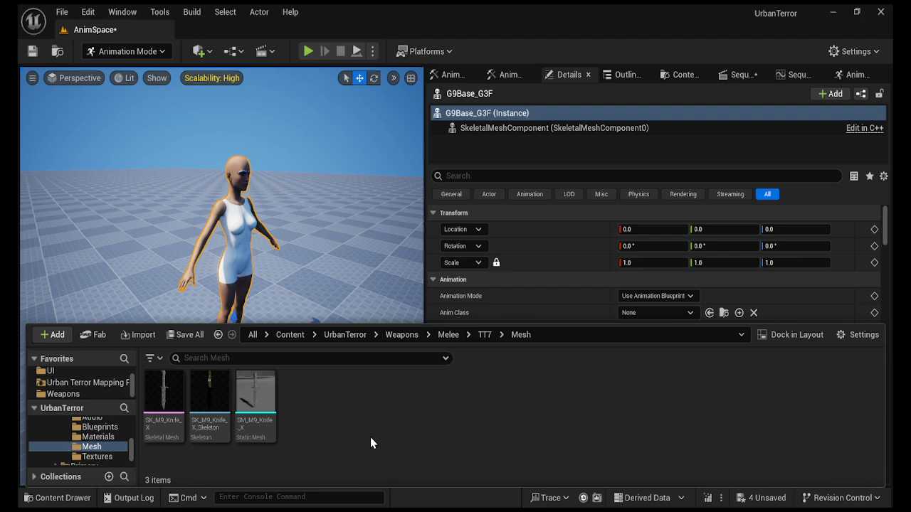
drag(164, 394, 306, 324)
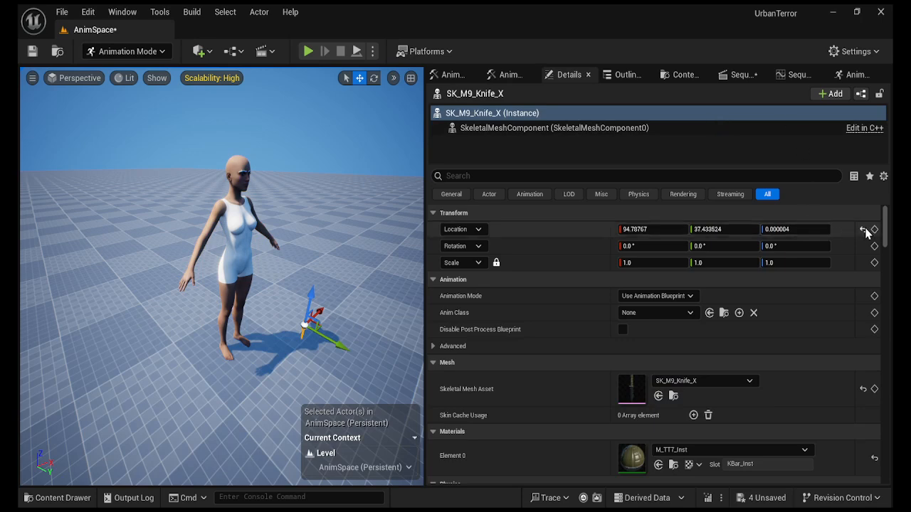
click(863, 231)
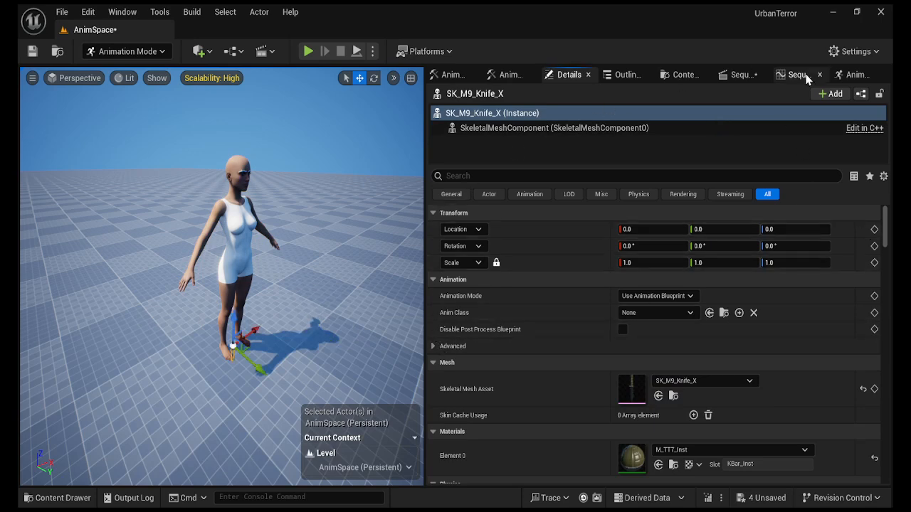
Step: Add the G9Base_G3F character to the Test sequence
click(739, 75)
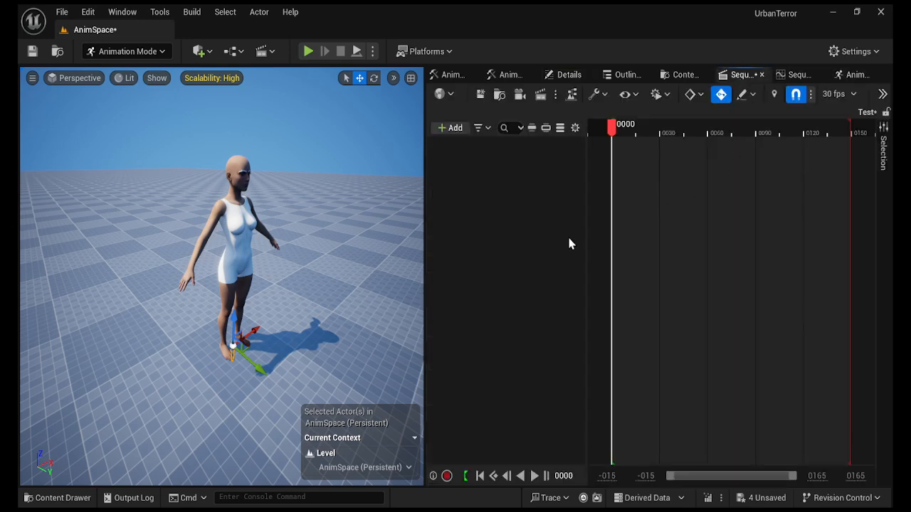
click(242, 246)
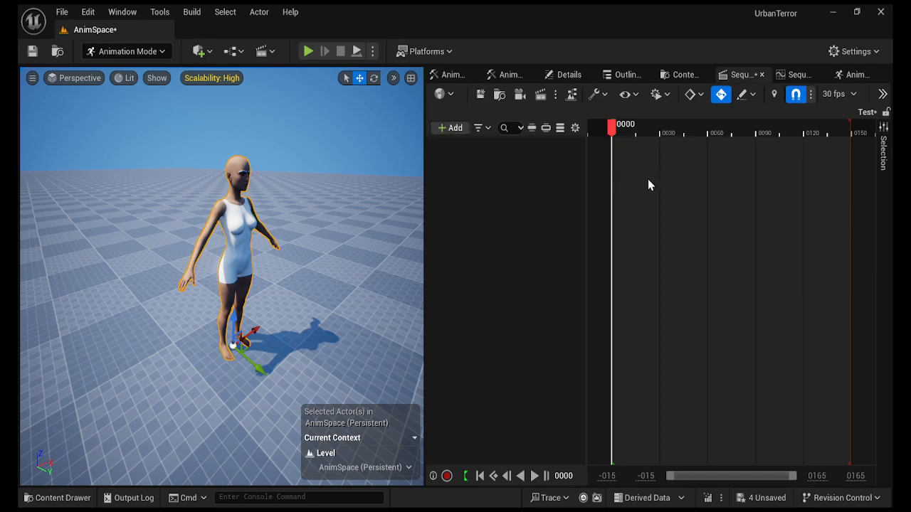
key(ctrl+z)
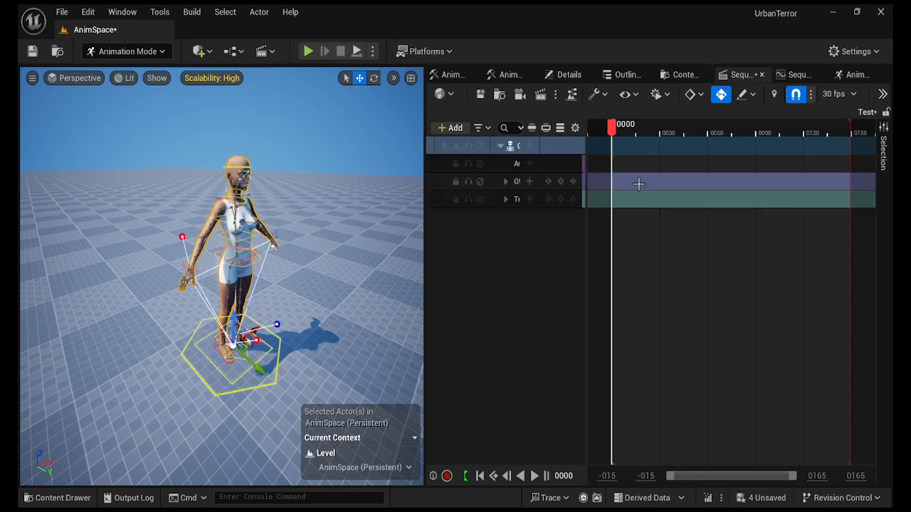
Step: Add the SK_M9_Knife_X actor to the Test sequence and widen the track list to show full track names
click(616, 74)
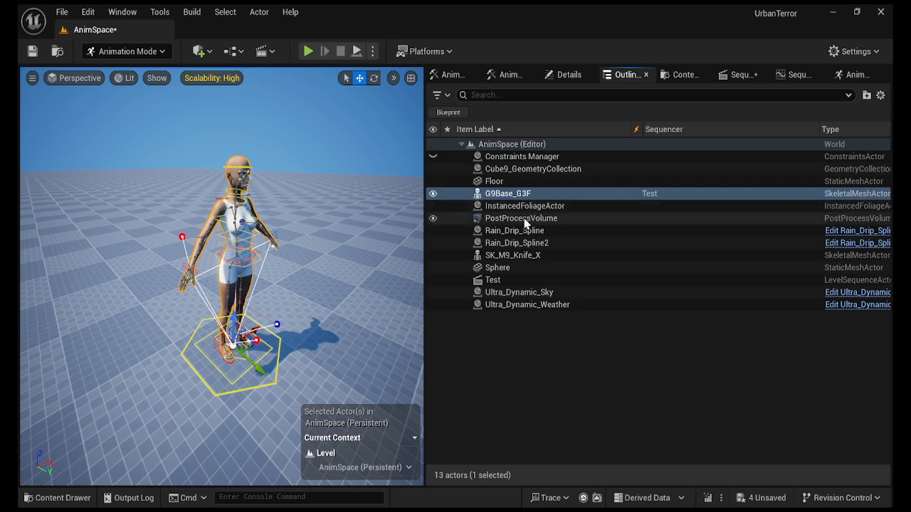
click(503, 256)
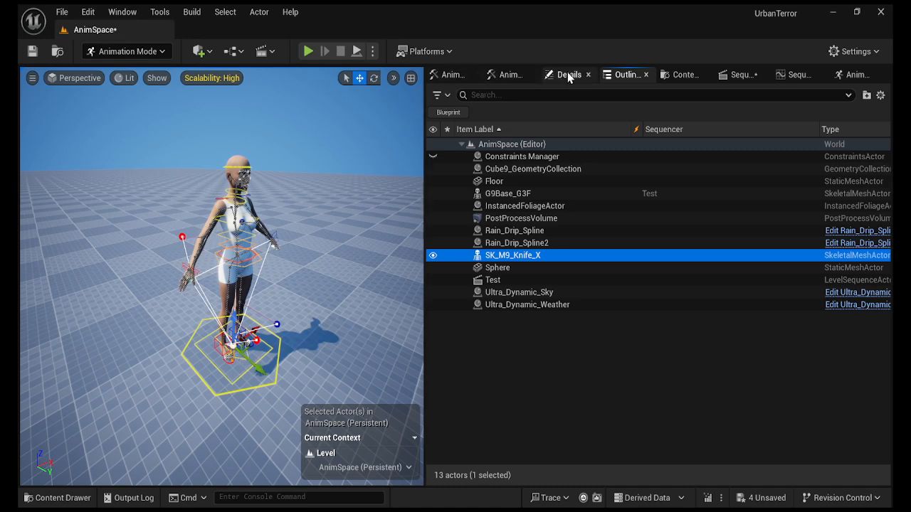
click(740, 74)
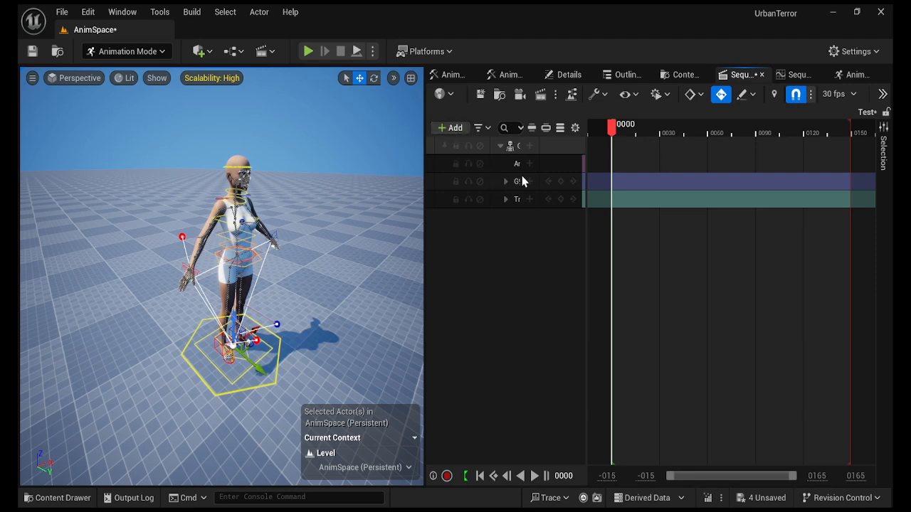
key(ctrl+z)
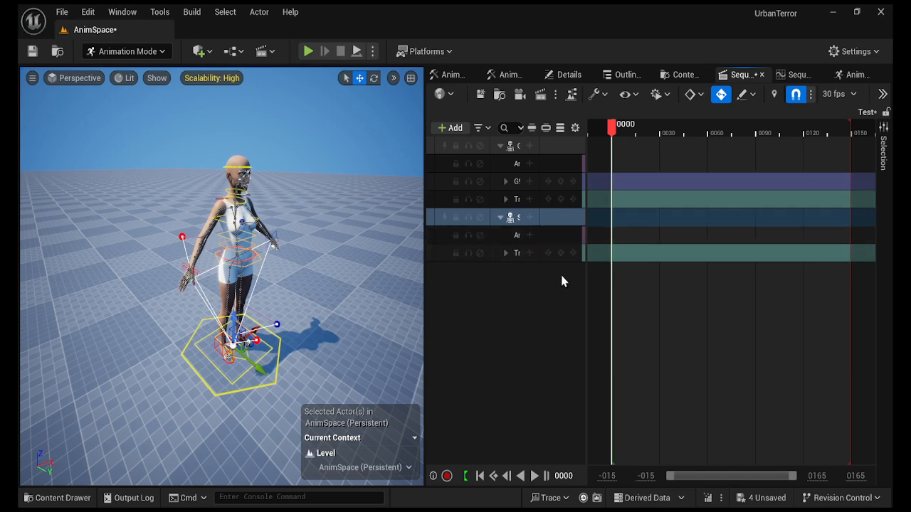
drag(585, 311, 677, 308)
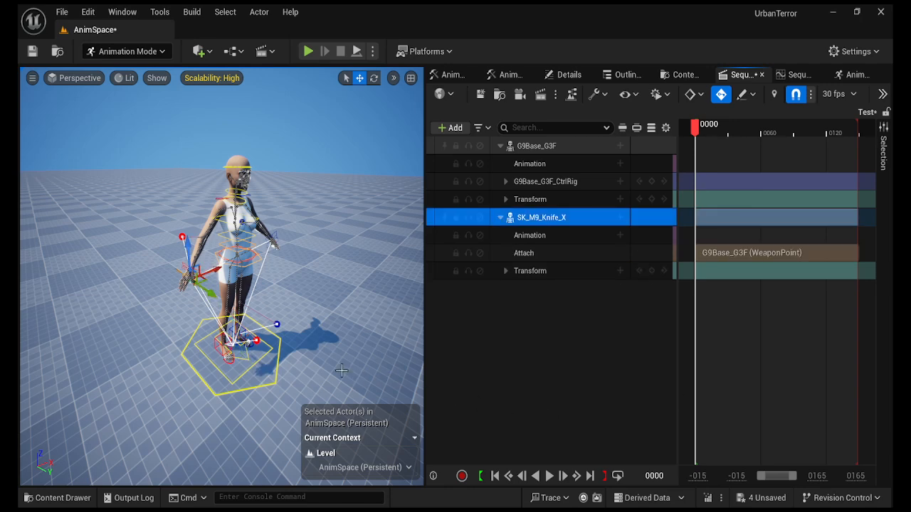
Step: Undo the knife's attachment to the character
click(306, 361)
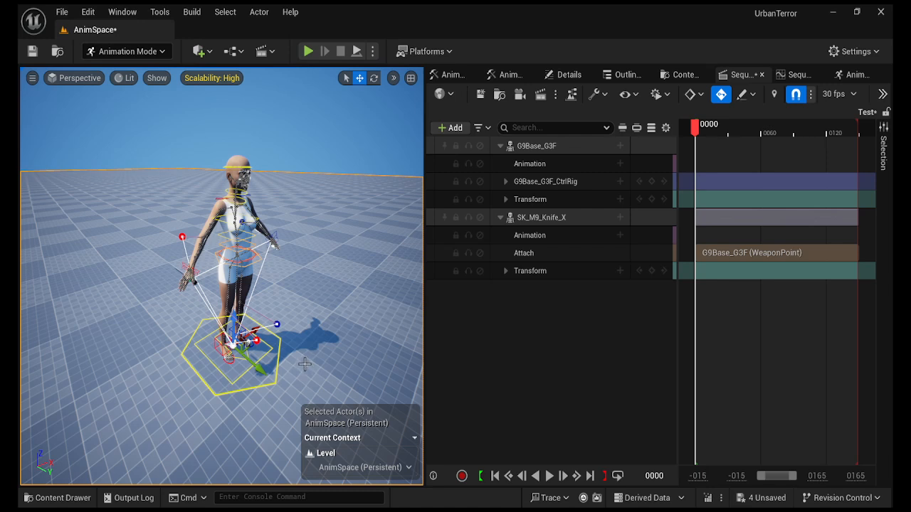
key(ctrl+z)
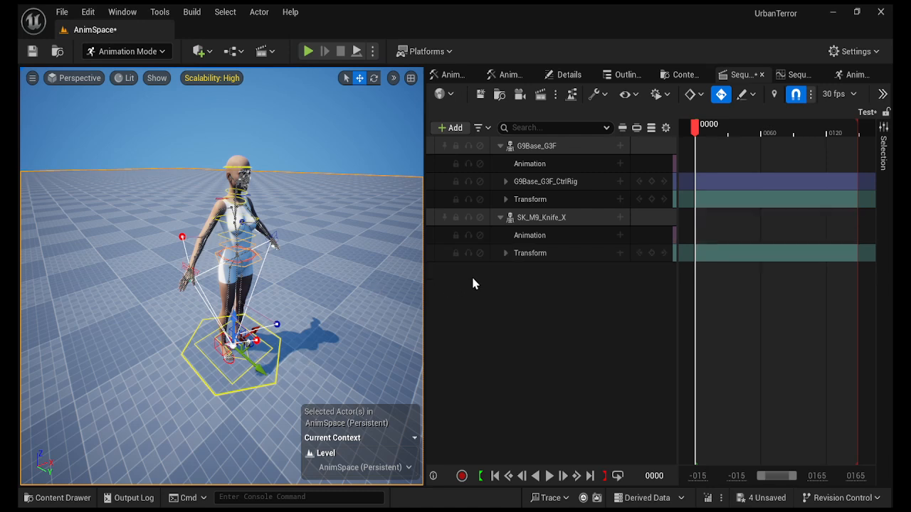
Step: Attach SK_M9_Knife_X to the WeaponPoint of G9Base_G3F with an Attach track
click(617, 218)
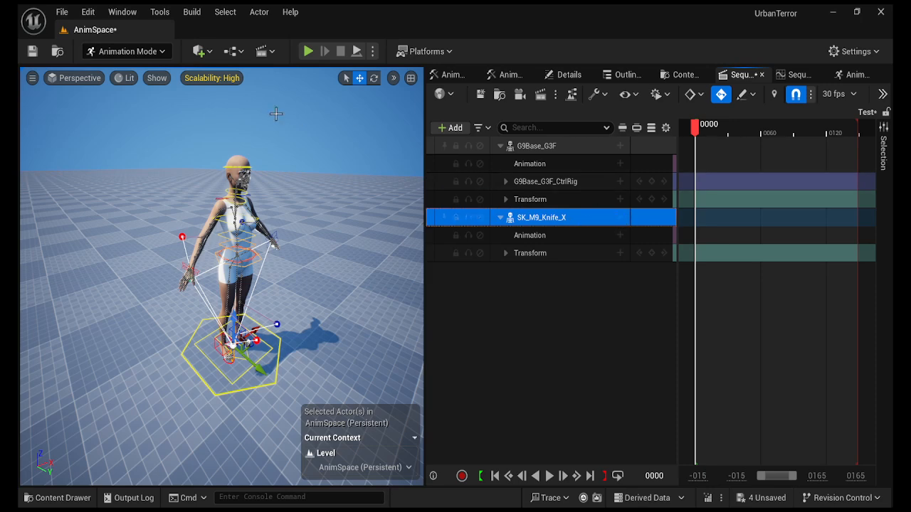
click(87, 12)
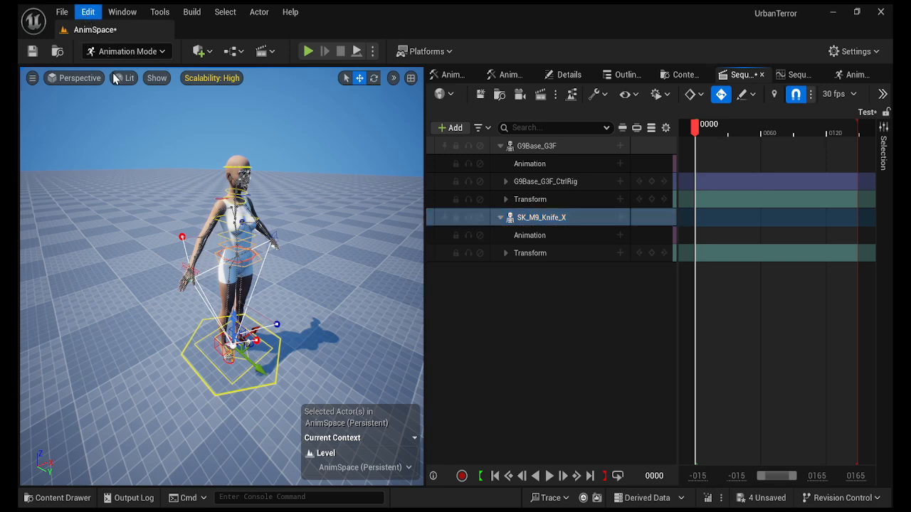
click(622, 218)
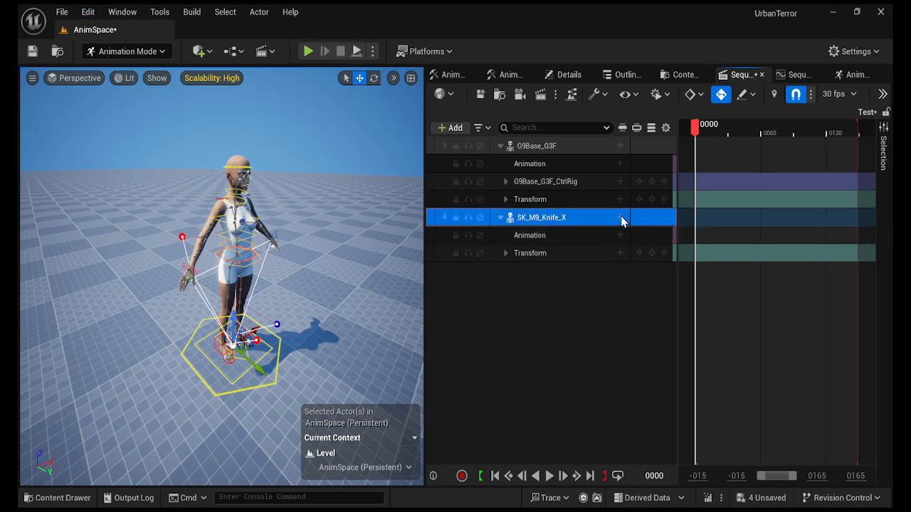
click(621, 217)
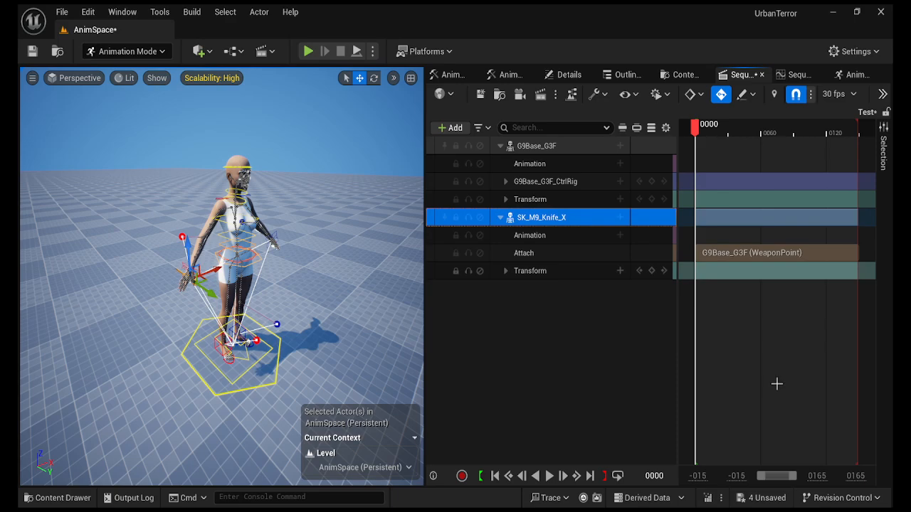
Step: Set the X rotation of the attached SK_M9_Knife_X to 180° in its actor details
mouse_move(357, 265)
right_down()
mouse_move(420, 228)
mouse_move(270, 245)
mouse_move(337, 238)
mouse_move(354, 258)
mouse_move(344, 259)
right_up()
key(w)
key(d)
key(w)
key(d)
key(s)
key(a)
key(w)
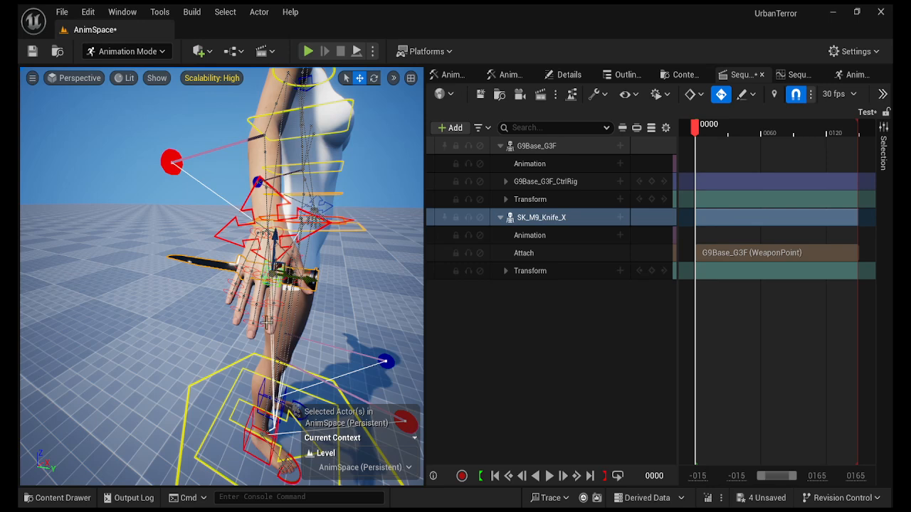
click(569, 75)
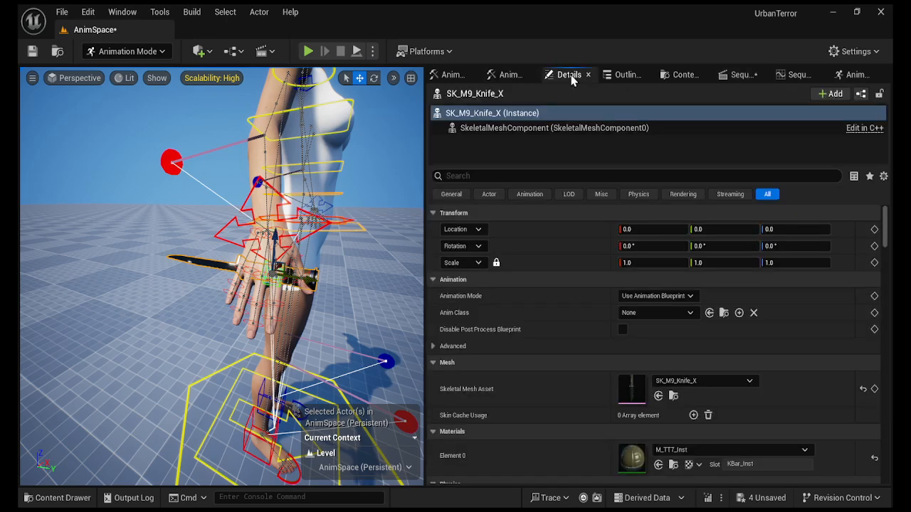
click(653, 246)
text(180)
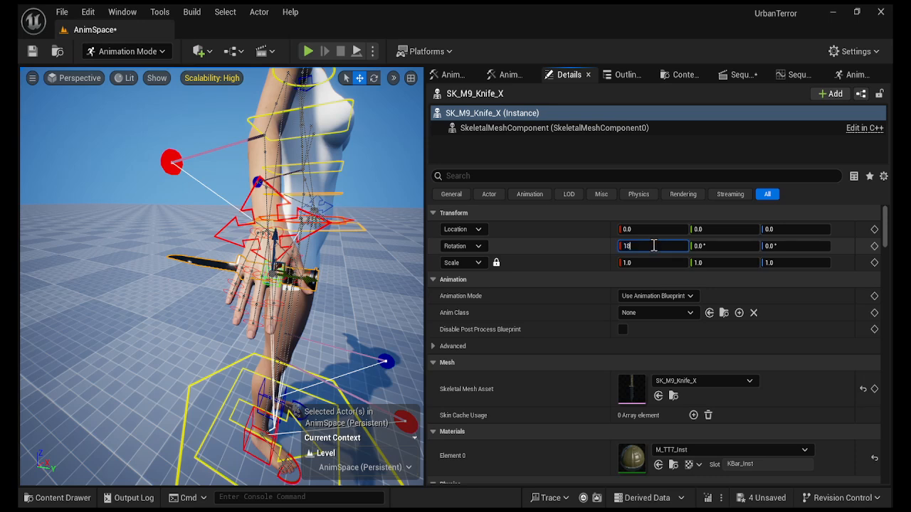
key(Return)
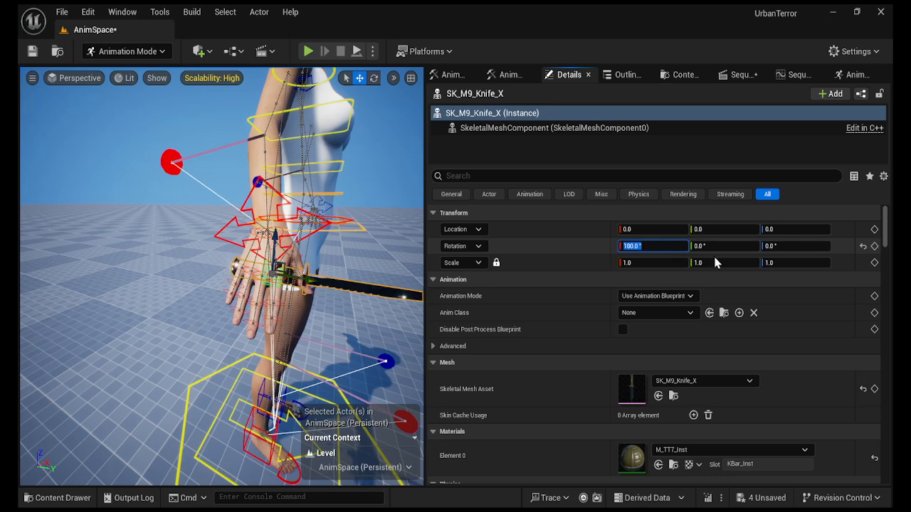
Step: Set the Z rotation of SK_M9_Knife_X to -90° and inspect the knife's orientation at the hand
click(785, 247)
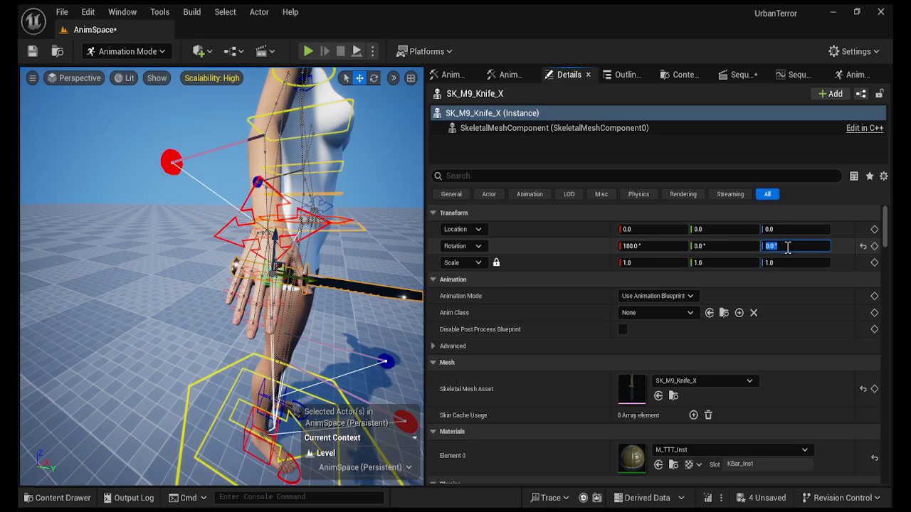
text(90)
key(Return)
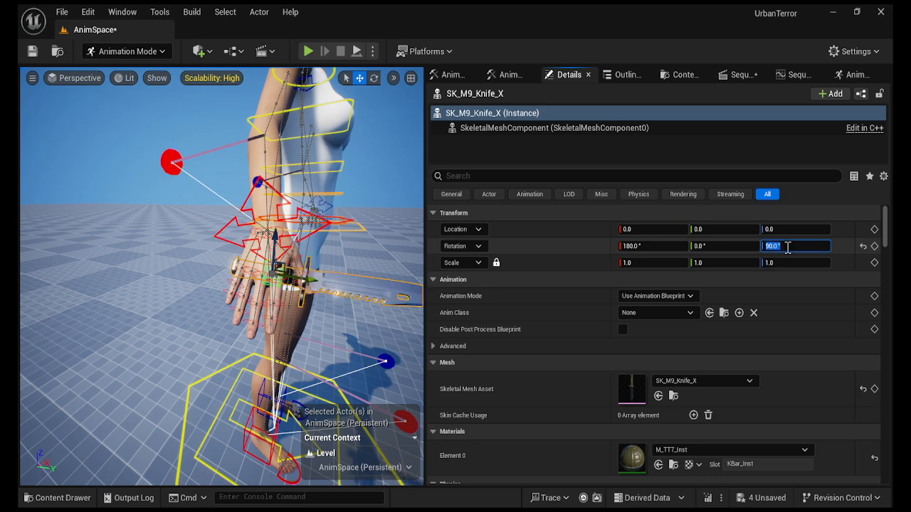
text(-90)
key(Return)
right_drag(334, 285, 220, 339)
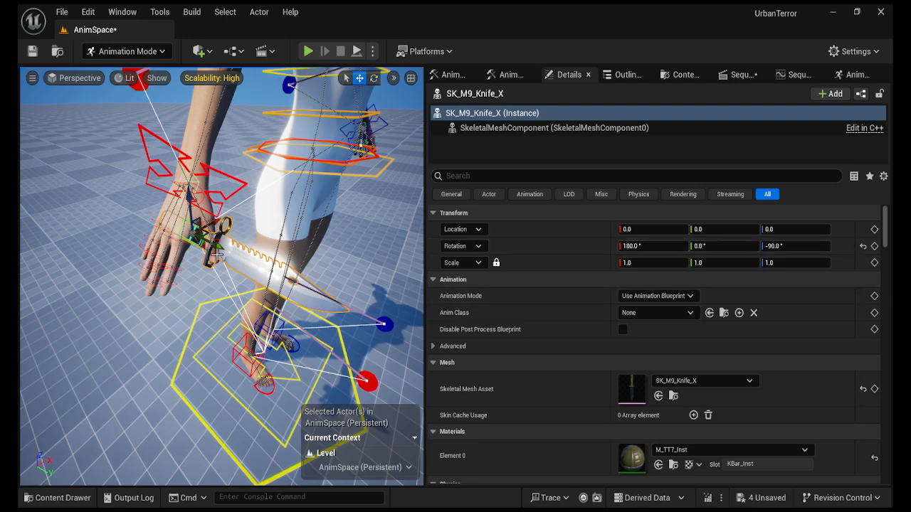
Step: Examine the third-person mesh transform of the TT_7 row in the DT_WeaponLookup data table, and close the table
click(63, 497)
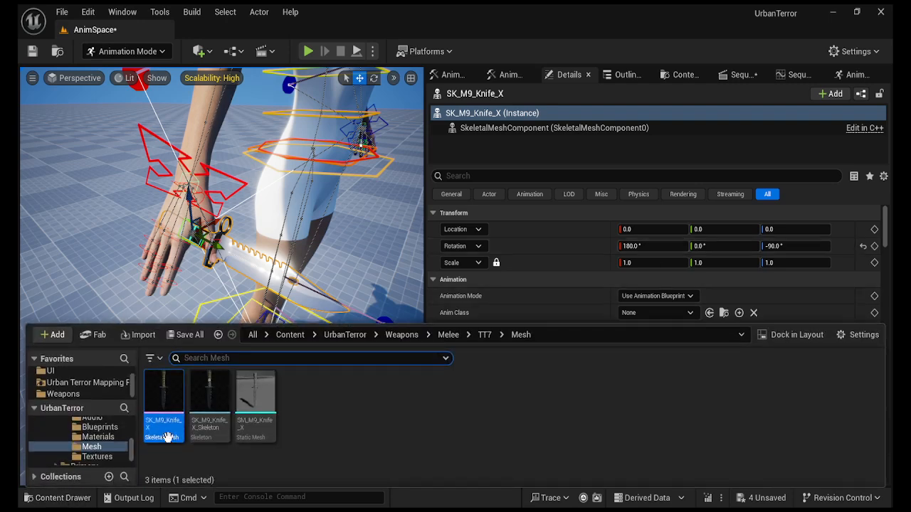
drag(116, 325, 117, 256)
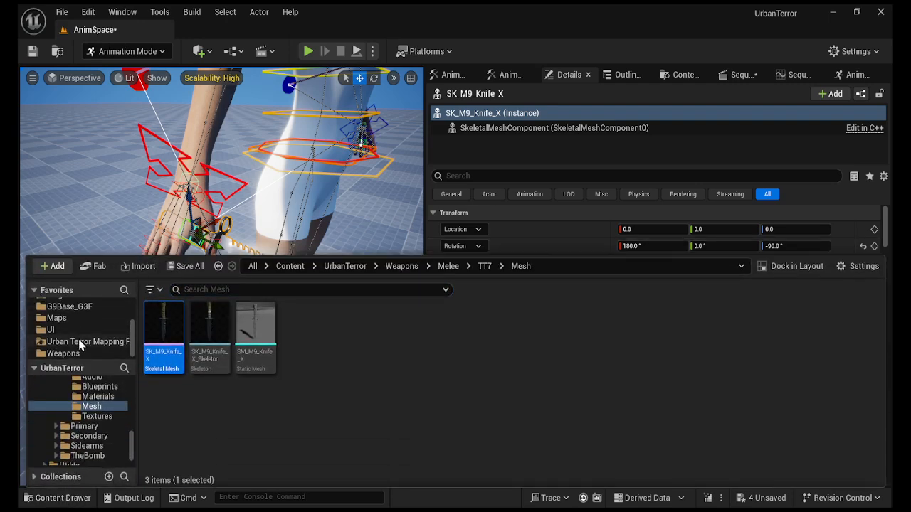
scroll(68, 342, up, 3)
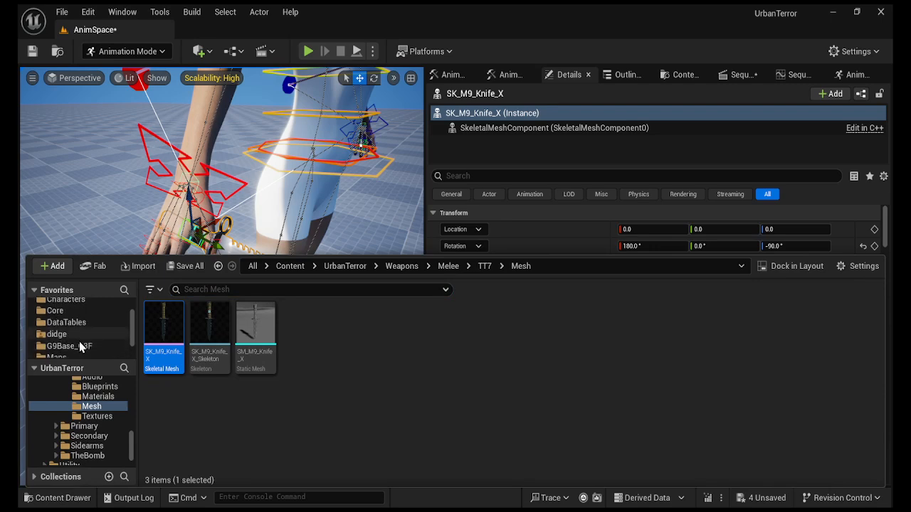
click(59, 321)
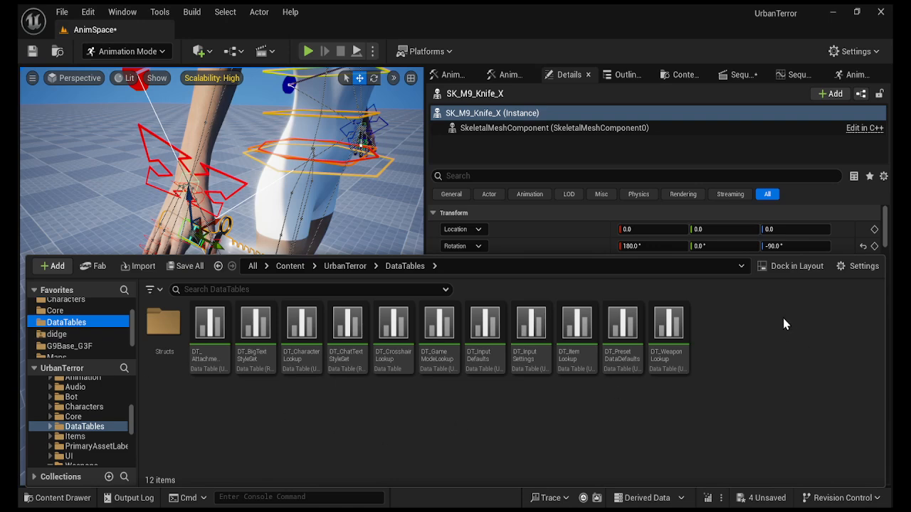
double_click(669, 341)
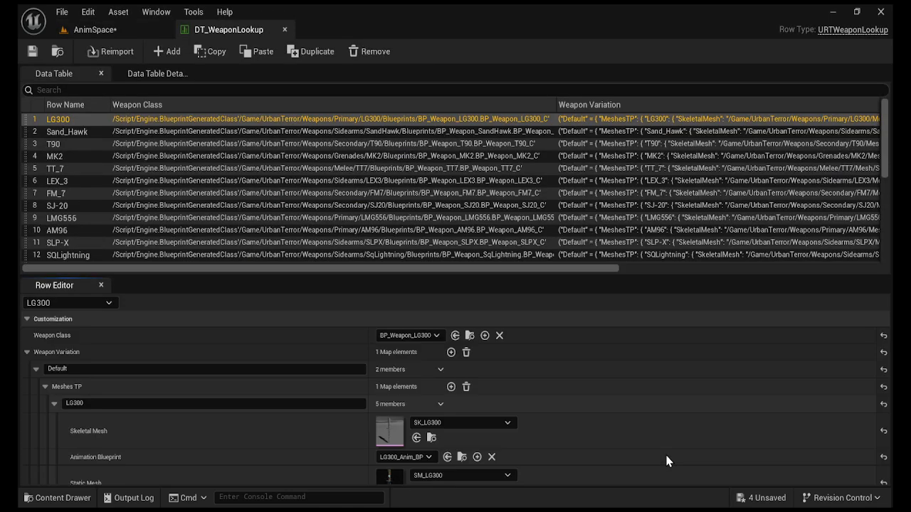
click(133, 167)
scroll(268, 384, down, 5)
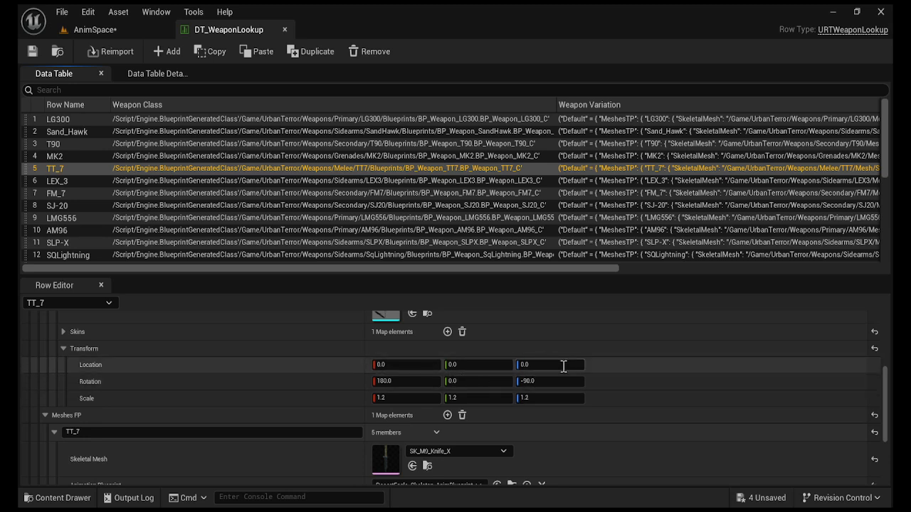
click(285, 30)
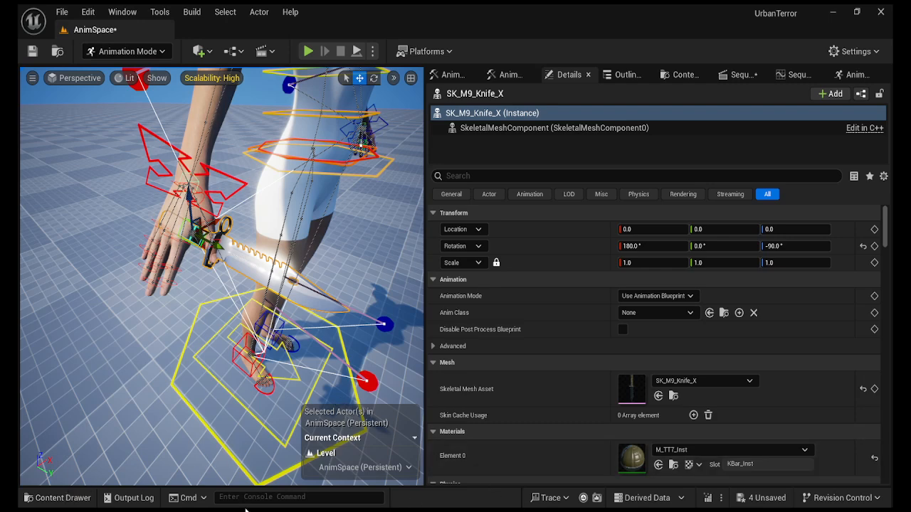
Step: Reopen the DT_WeaponLookup data table briefly, close it and return to the Test sequence
click(44, 497)
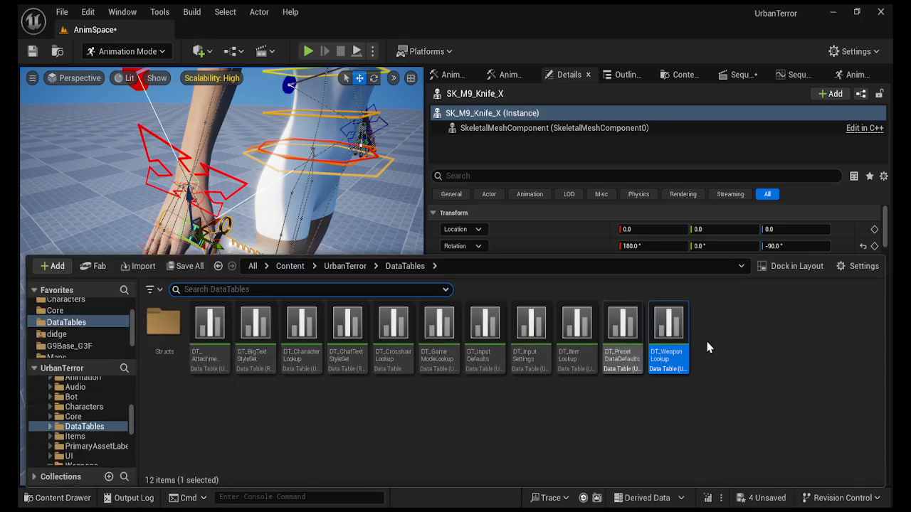
double_click(669, 340)
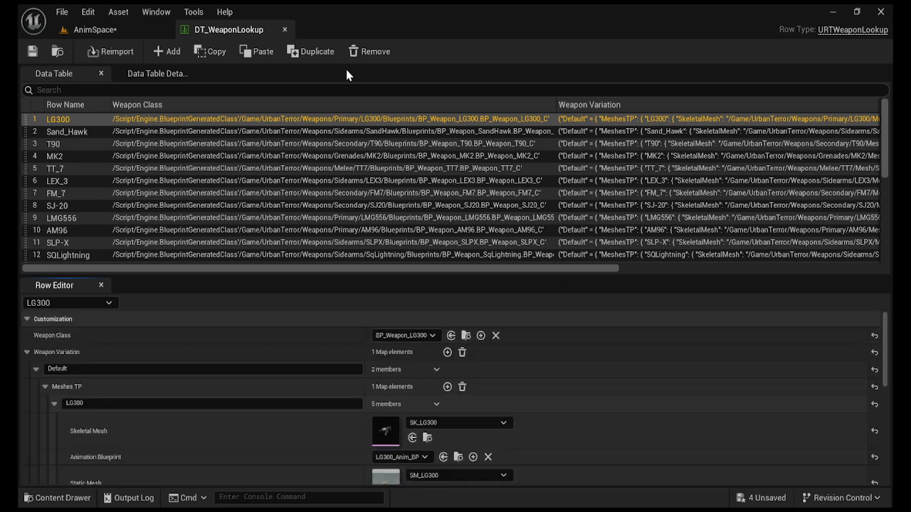
click(285, 30)
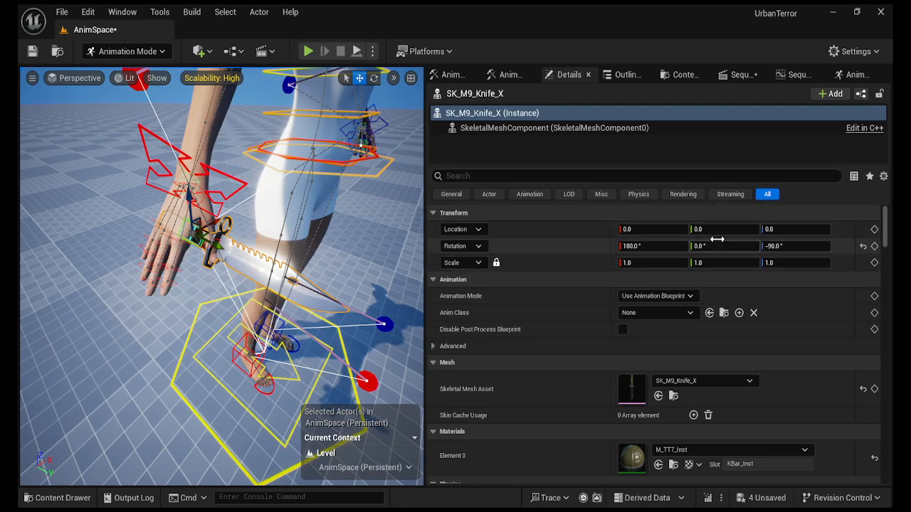
click(749, 80)
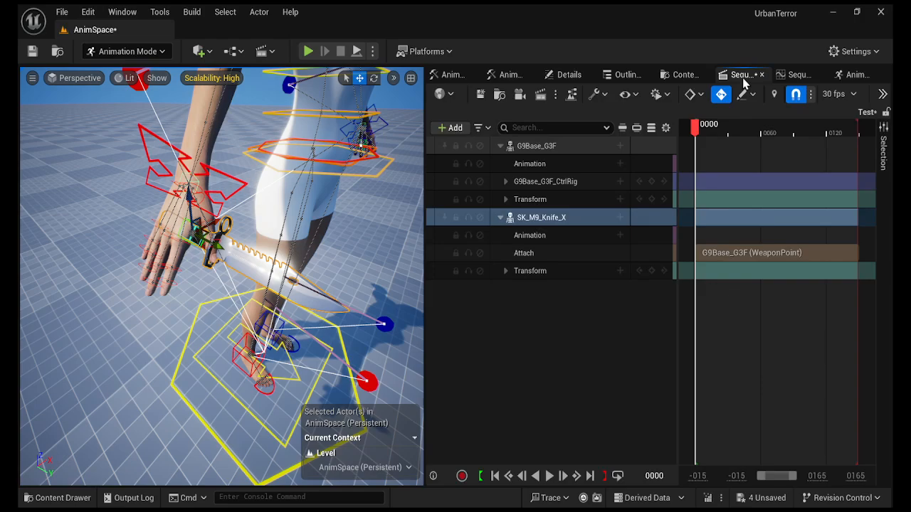
mouse_move(291, 382)
right_down()
mouse_move(250, 366)
mouse_move(194, 366)
mouse_move(277, 373)
right_up()
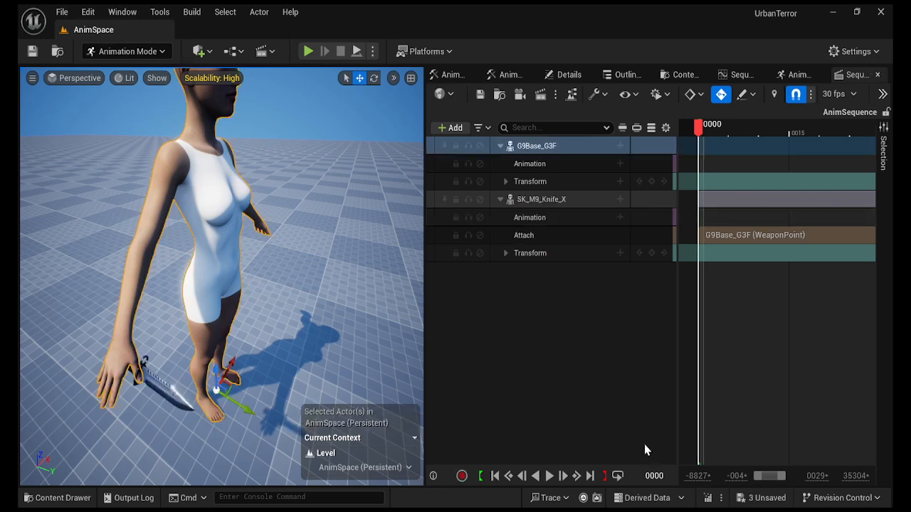
Step: Add the TT7_Fire_G9 animation from Weapons/Melee/TT7/3P_Anims to the G9Base_G3F Animation track at frame 0 in AnimSequence
click(644, 447)
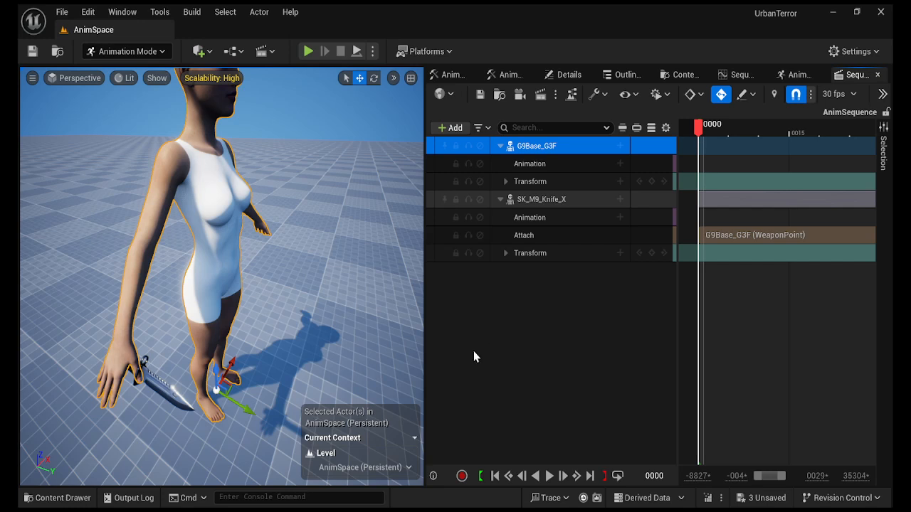
click(67, 500)
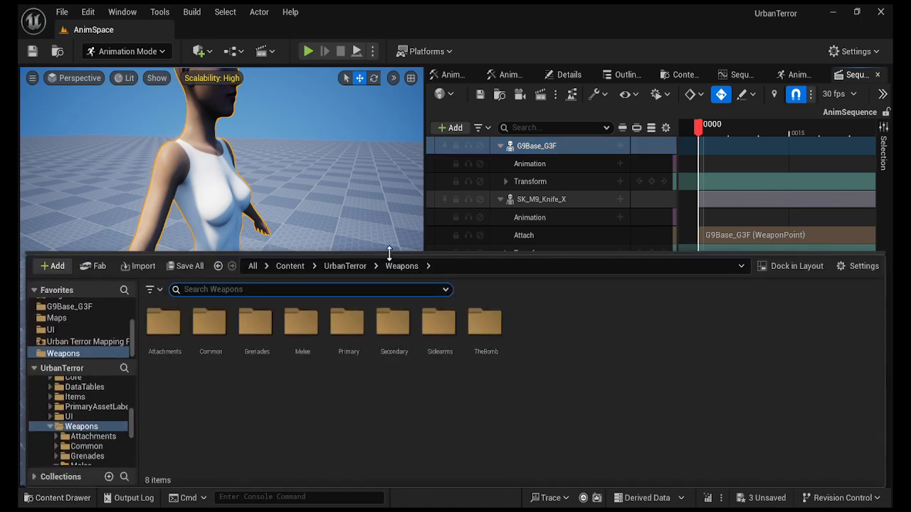
drag(388, 256, 392, 328)
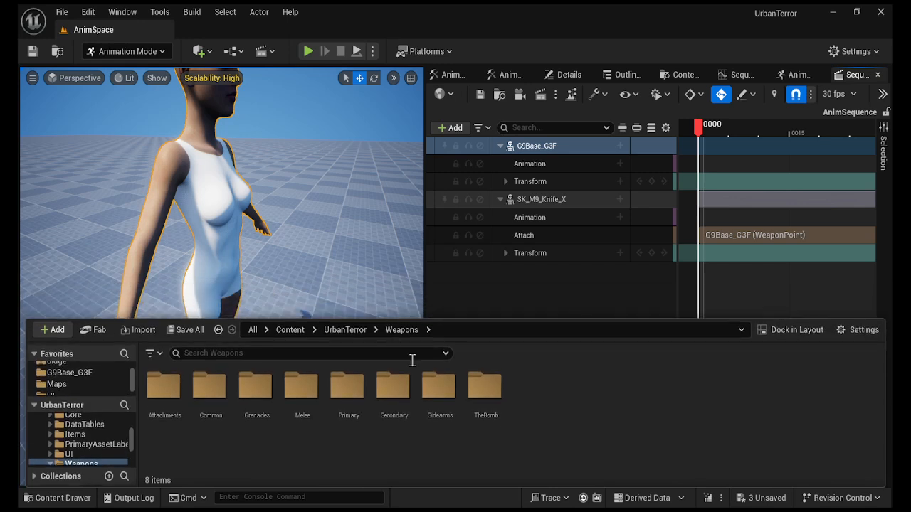
click(299, 391)
double_click(299, 390)
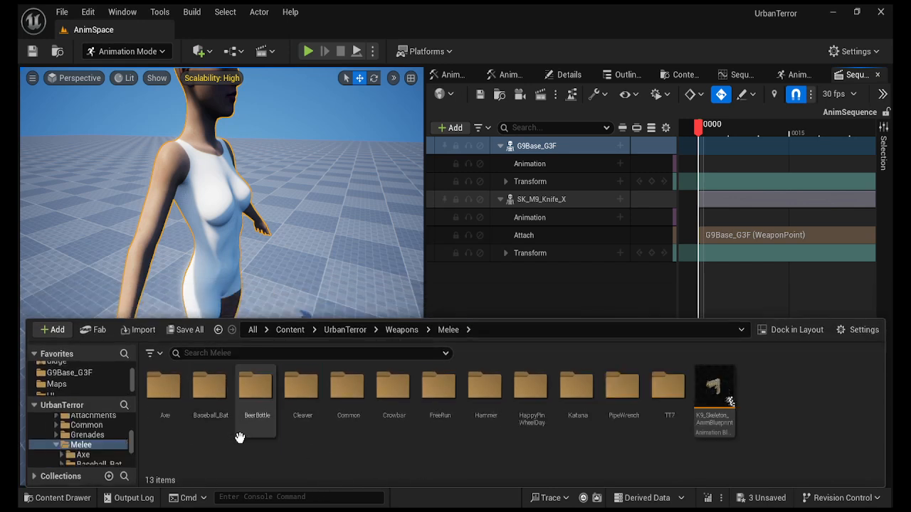
click(669, 385)
double_click(669, 385)
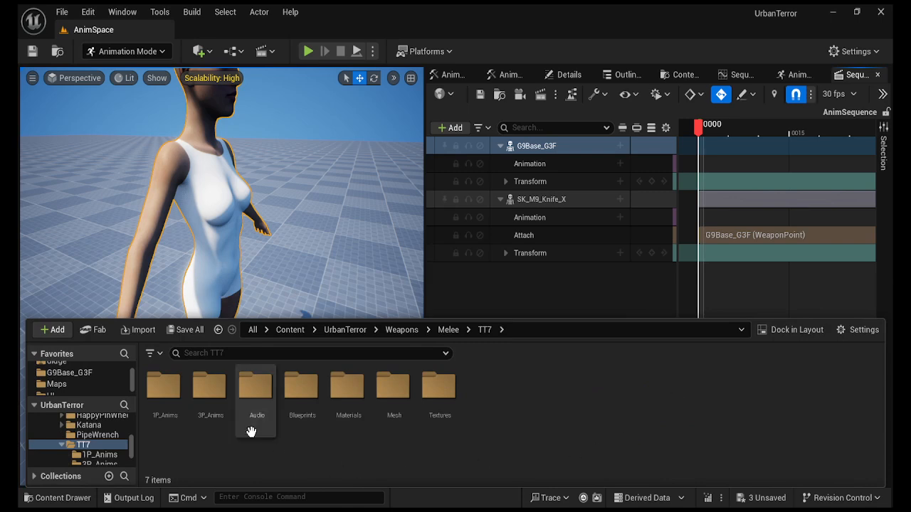
double_click(198, 386)
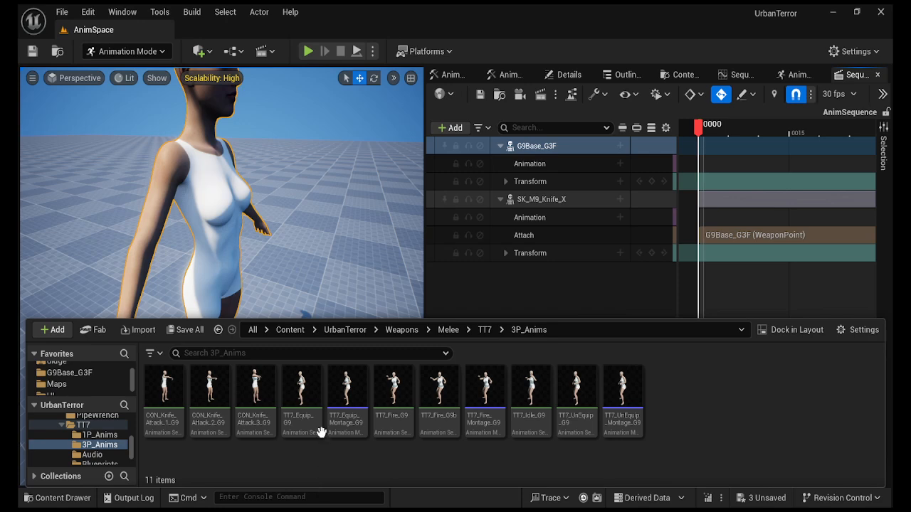
click(392, 389)
drag(666, 185, 721, 160)
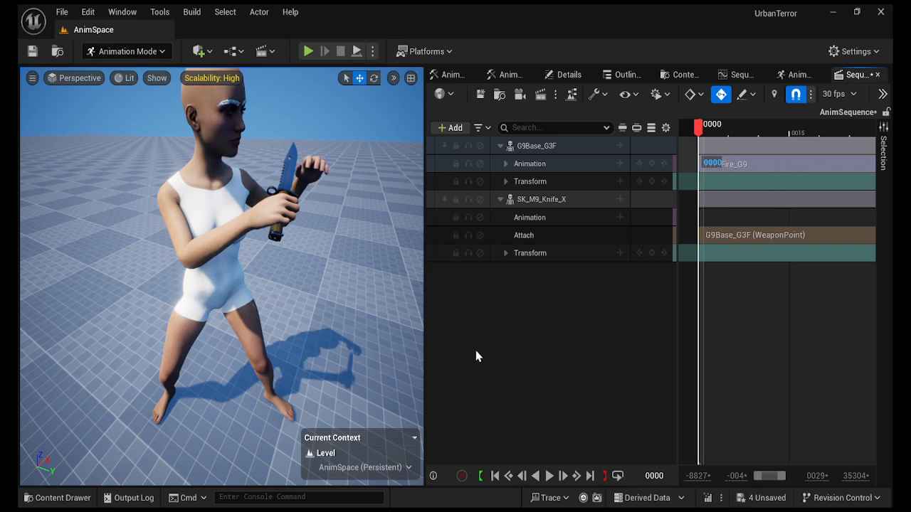
Step: Enlarge the Sequencer area and narrow its track list so the timeline shows the full 30-frame range
drag(676, 364, 627, 366)
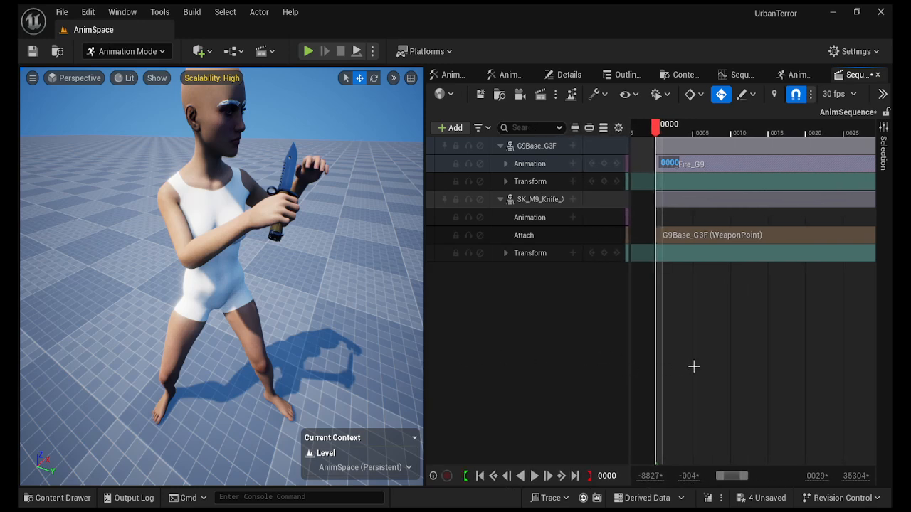
drag(425, 372, 326, 374)
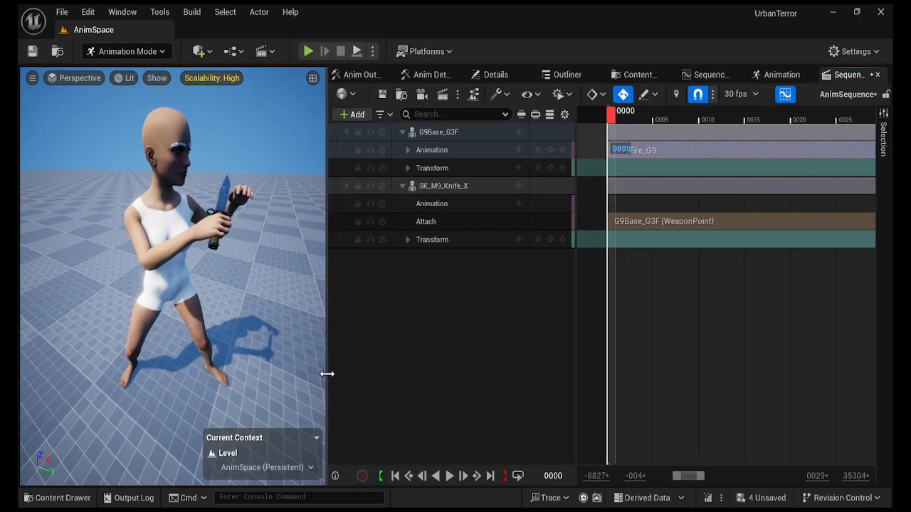
drag(576, 348, 541, 350)
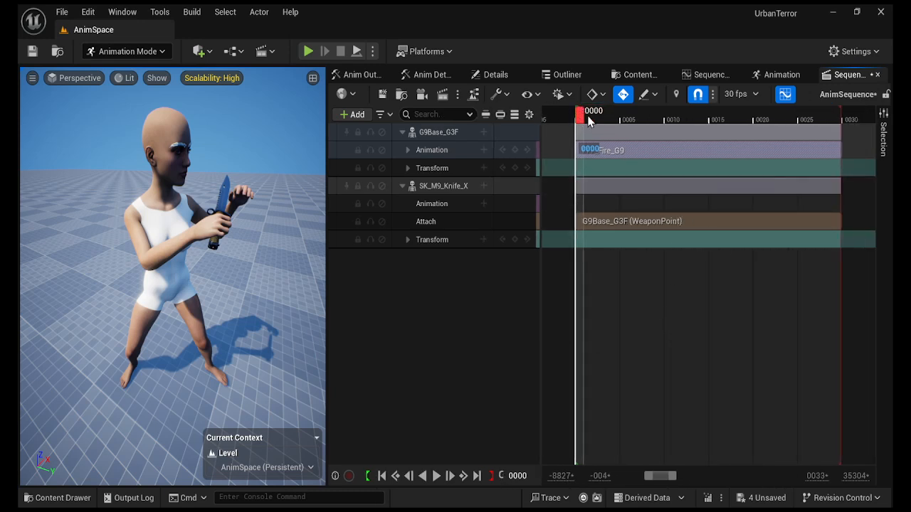
Step: Review the TT7_Fire_G9 knife attack from a first-person viewpoint by scrubbing to frame 10 and playing it, ending back at frame 0
drag(579, 114, 609, 126)
right_drag(231, 288, 294, 291)
right_drag(173, 284, 267, 270)
right_drag(214, 277, 199, 294)
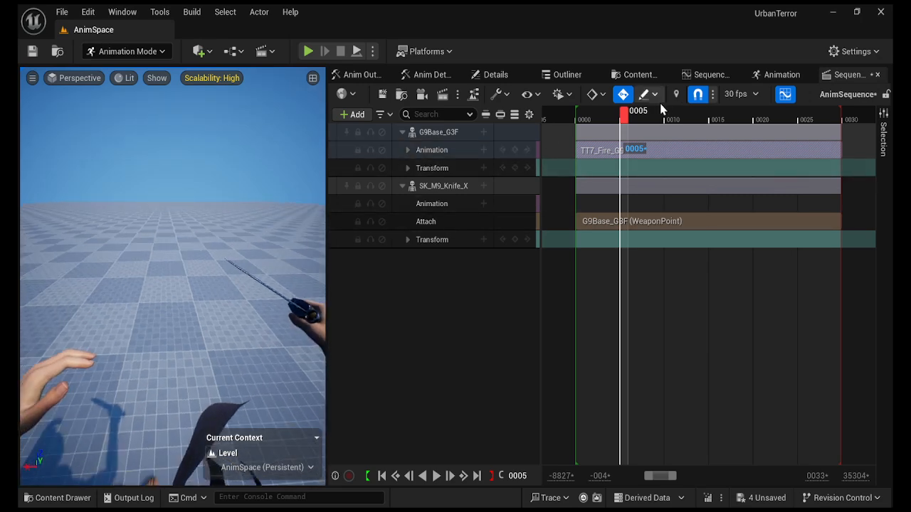
drag(626, 120, 667, 121)
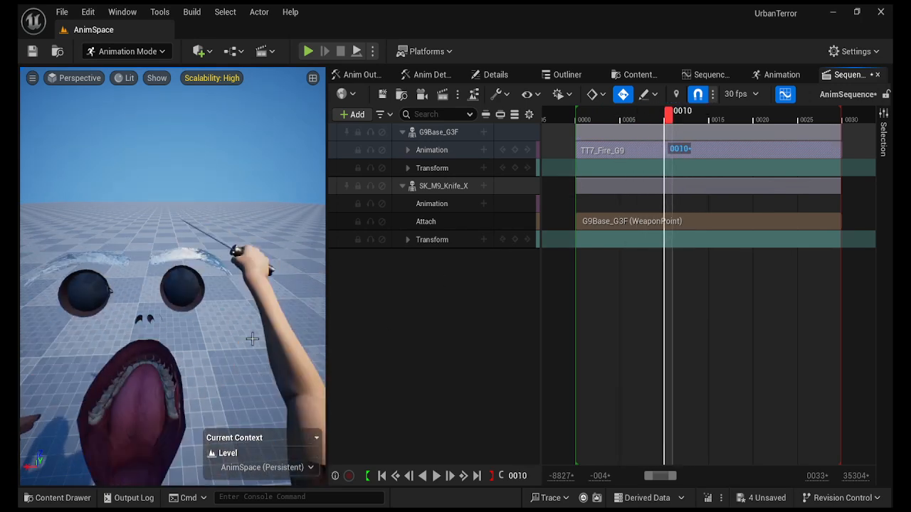
middle_drag(245, 343, 240, 277)
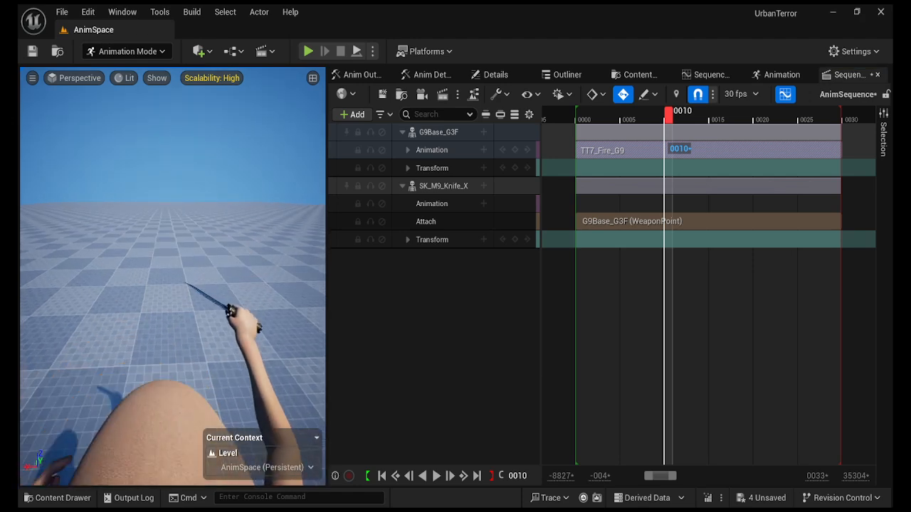
mouse_move(240, 277)
right_down()
mouse_move(227, 320)
mouse_move(246, 324)
mouse_move(260, 313)
mouse_move(256, 299)
mouse_move(266, 302)
mouse_move(245, 278)
right_up()
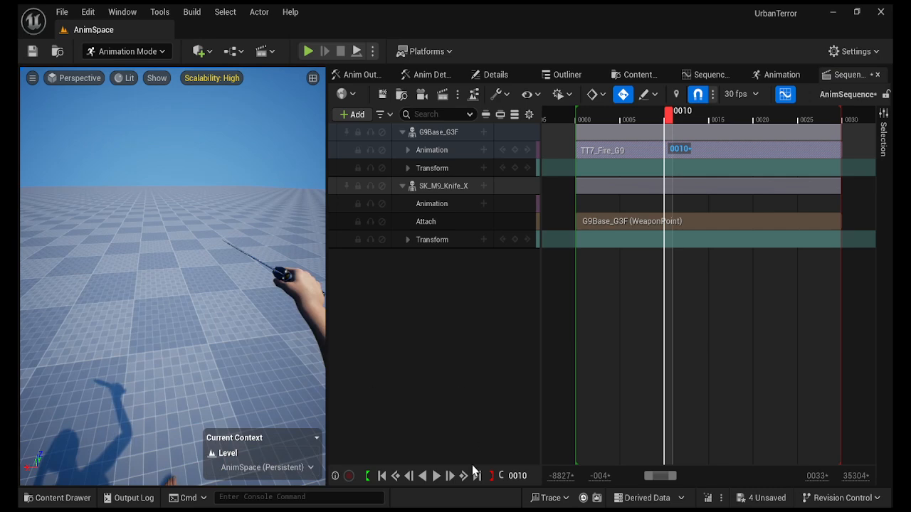
click(435, 476)
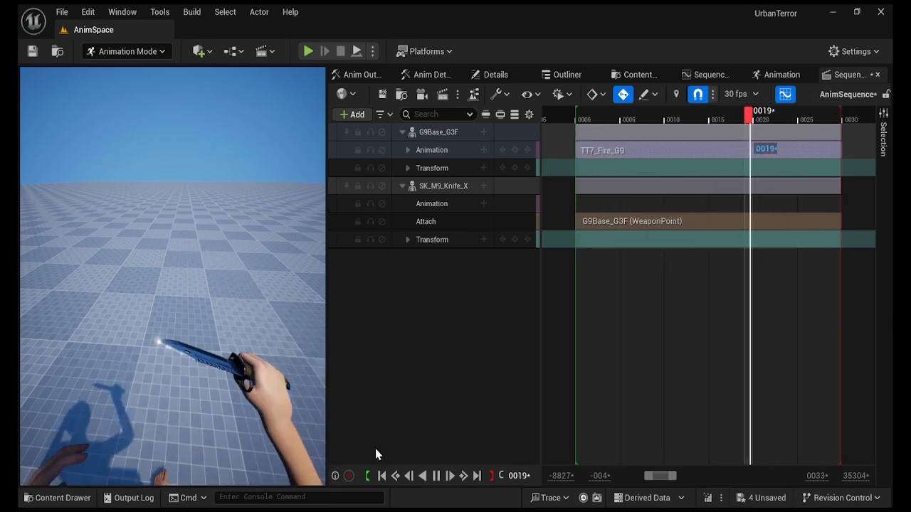
click(382, 476)
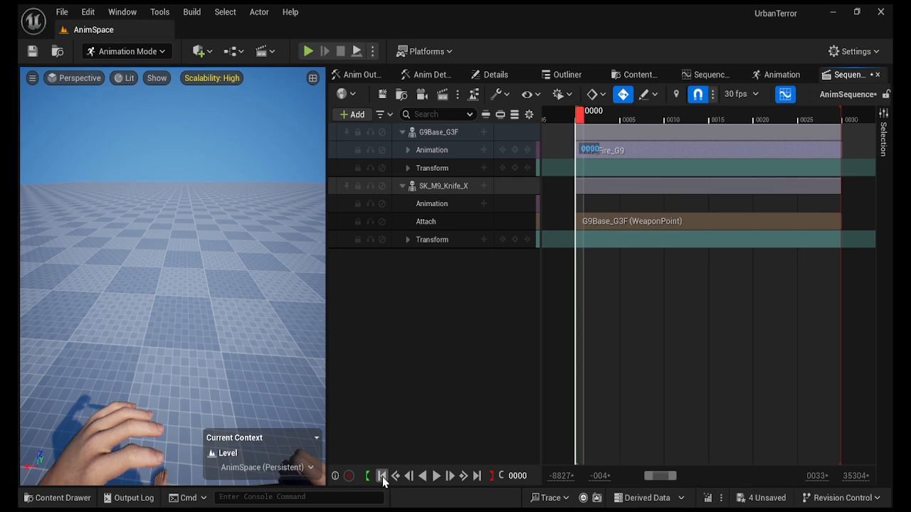
Step: Open the TT7_Fire_Montage_G9 montage from Weapons/Melee/TT7/3P_Anims to review its attack sections, and close it
click(47, 498)
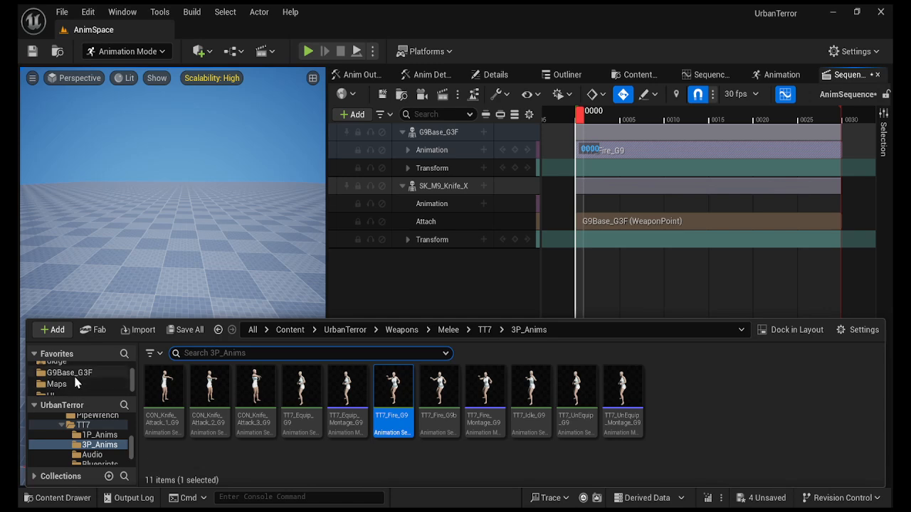
scroll(74, 374, up, 3)
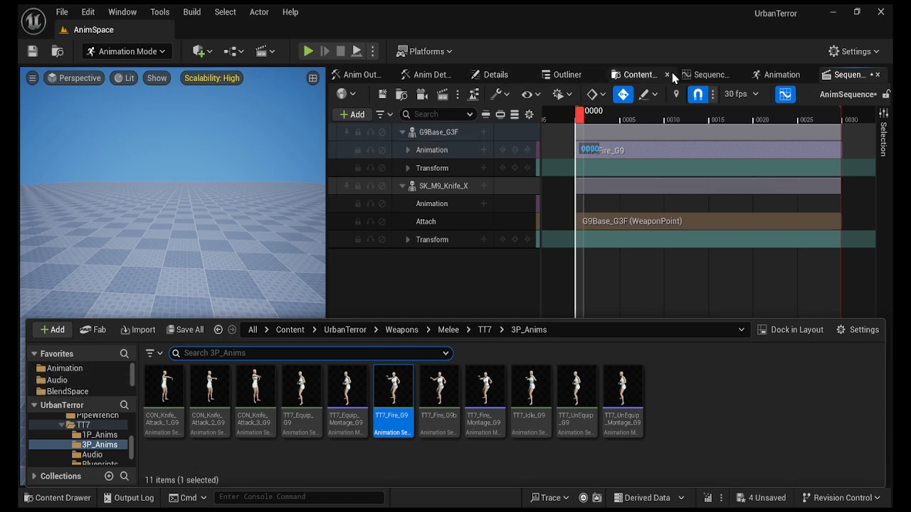
click(637, 75)
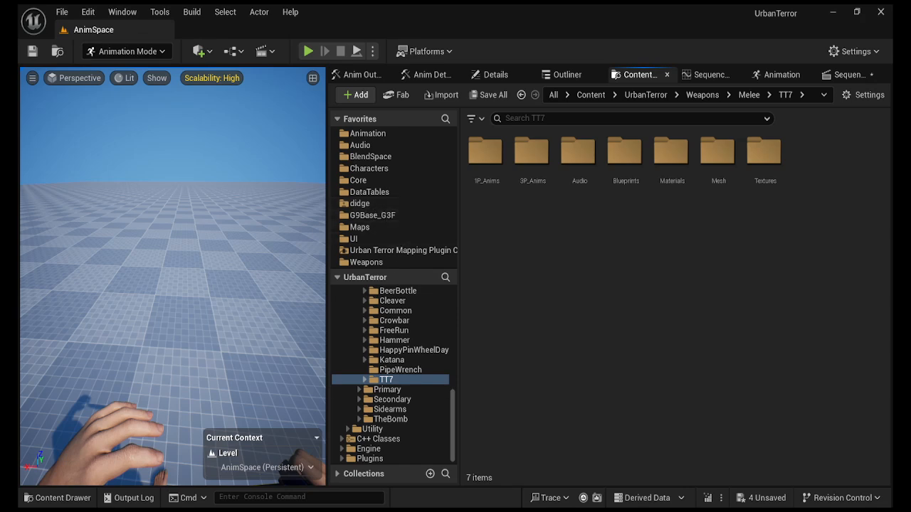
click(59, 497)
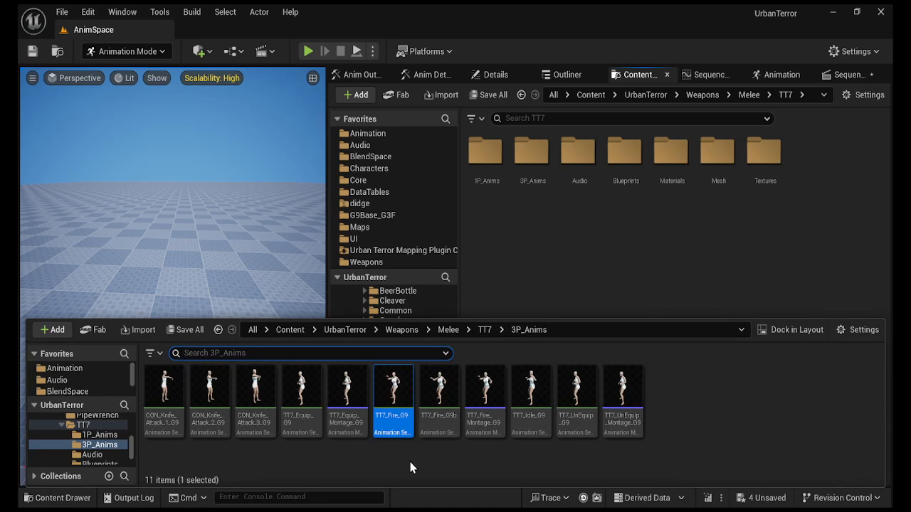
click(345, 427)
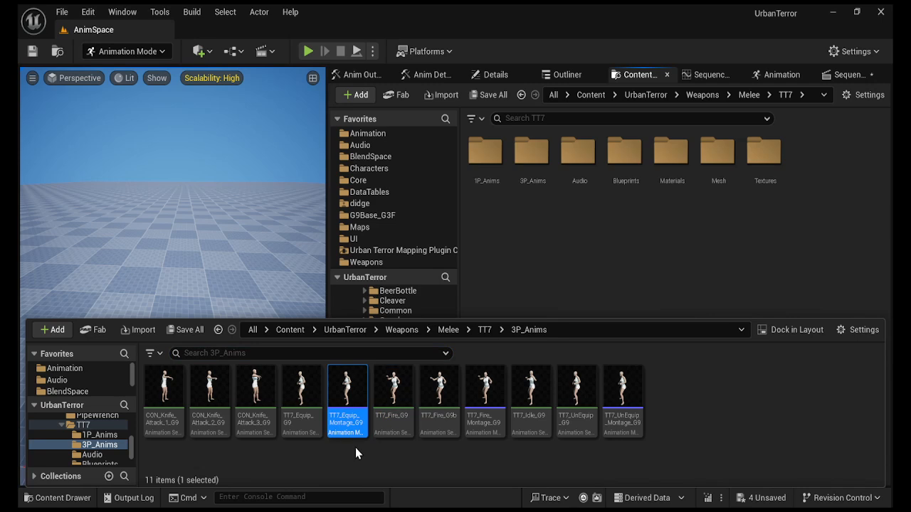
key(ctrl+space)
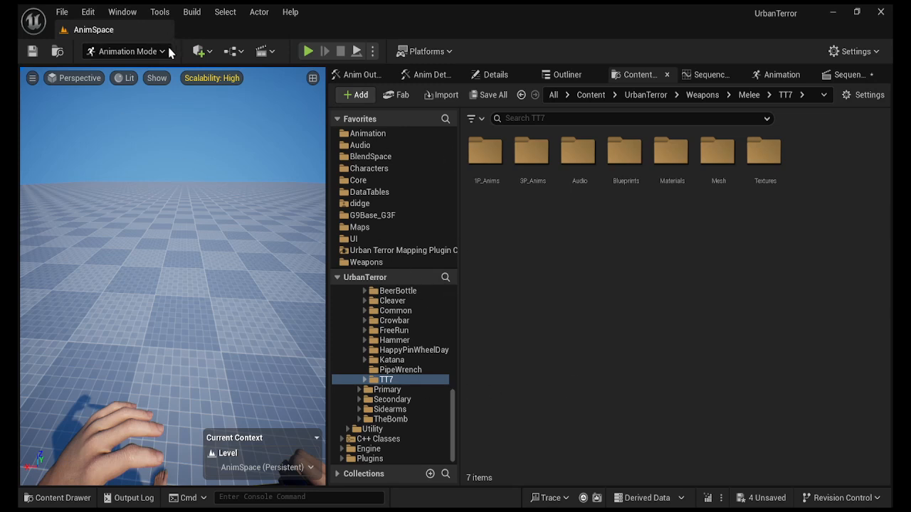
click(57, 497)
click(484, 430)
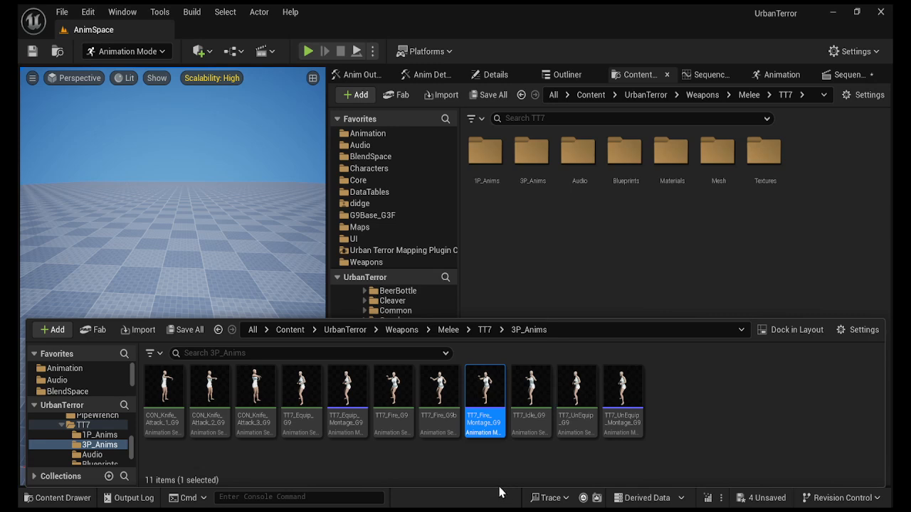
key(Return)
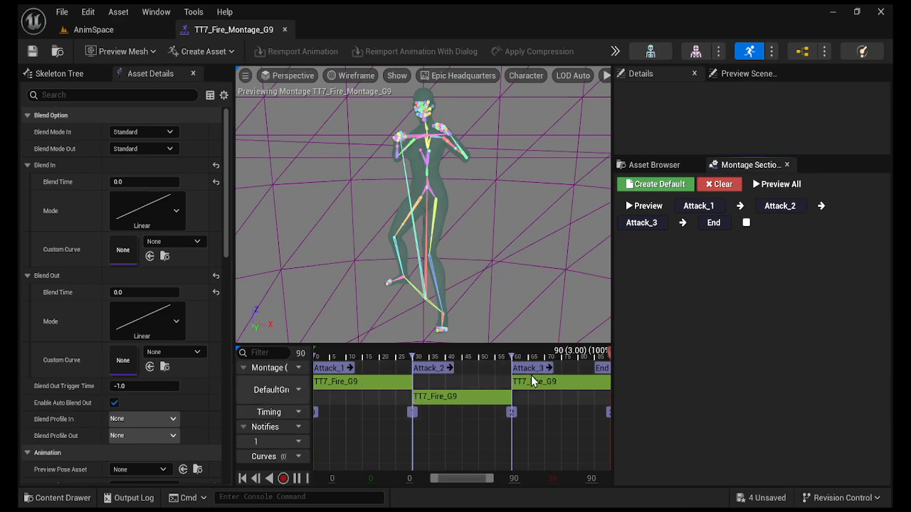
click(285, 30)
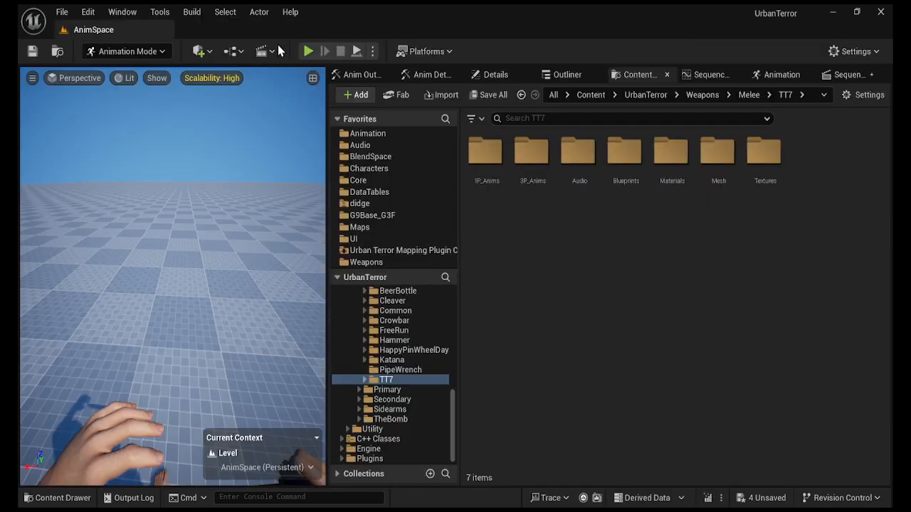
Step: View the code texture from the favorite developer folder with the Windows preview platform, close it and return to the TT7 folder
click(371, 207)
click(529, 152)
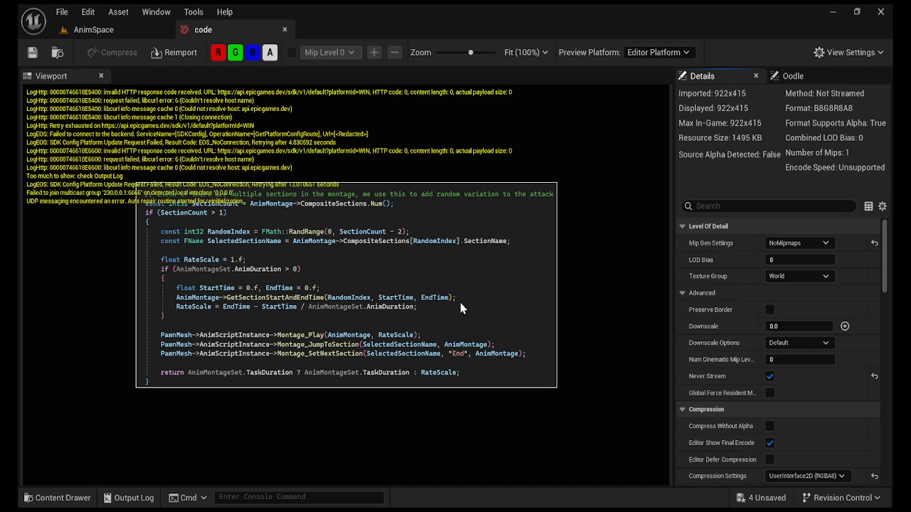
click(650, 53)
click(651, 93)
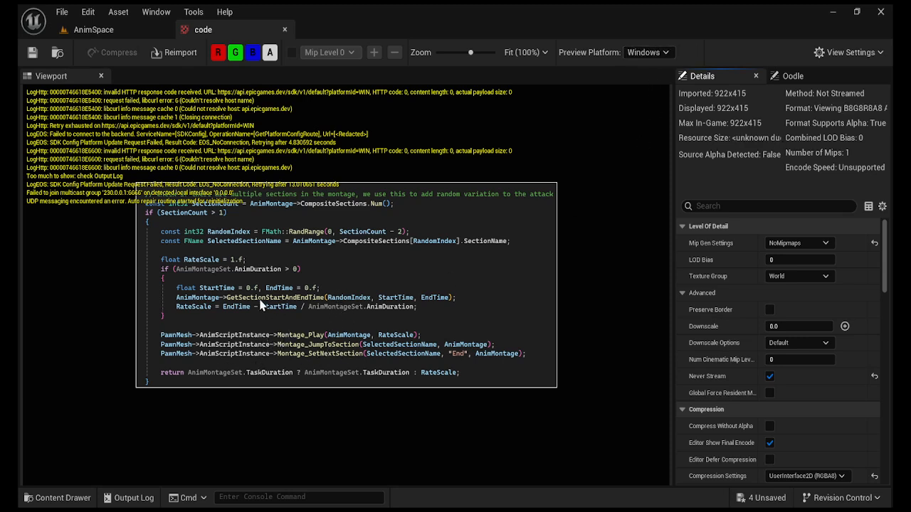
click(285, 32)
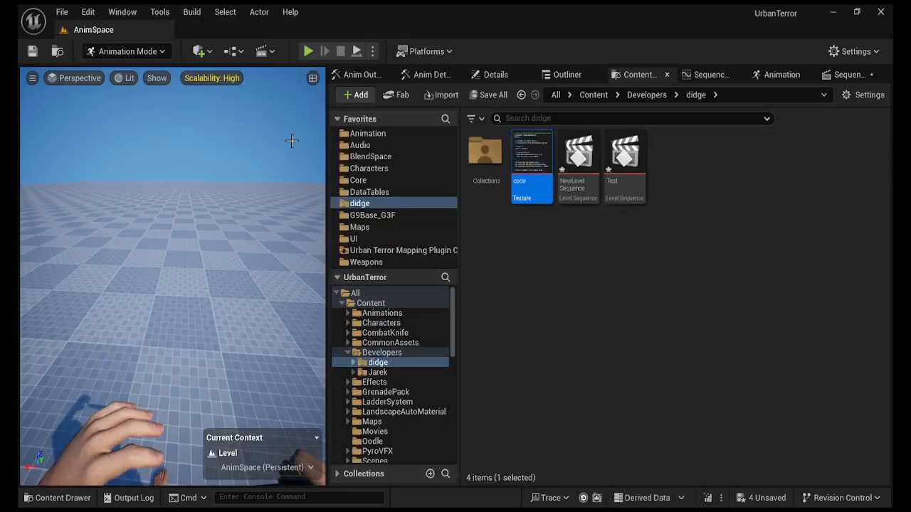
click(522, 94)
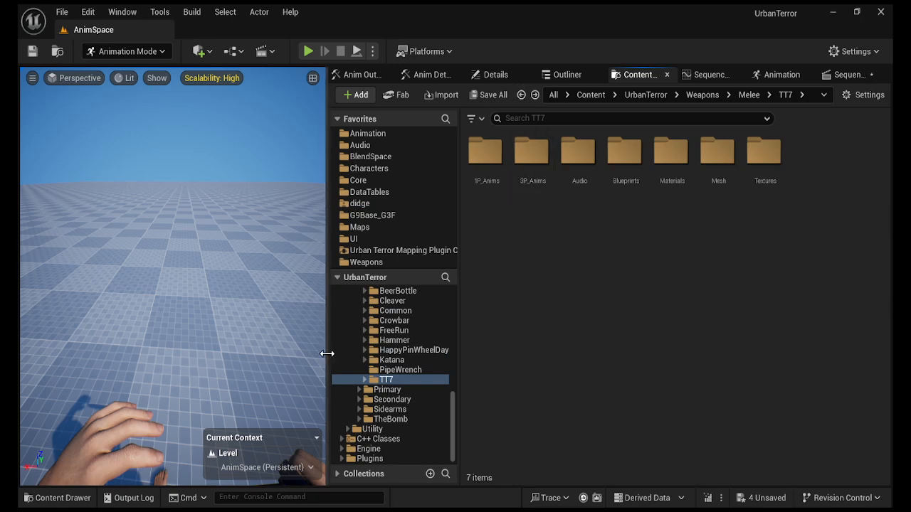
Step: Widen the level viewport, return to AnimSequence with the armed character in view, and widen its track list to show full track names
drag(326, 352, 433, 338)
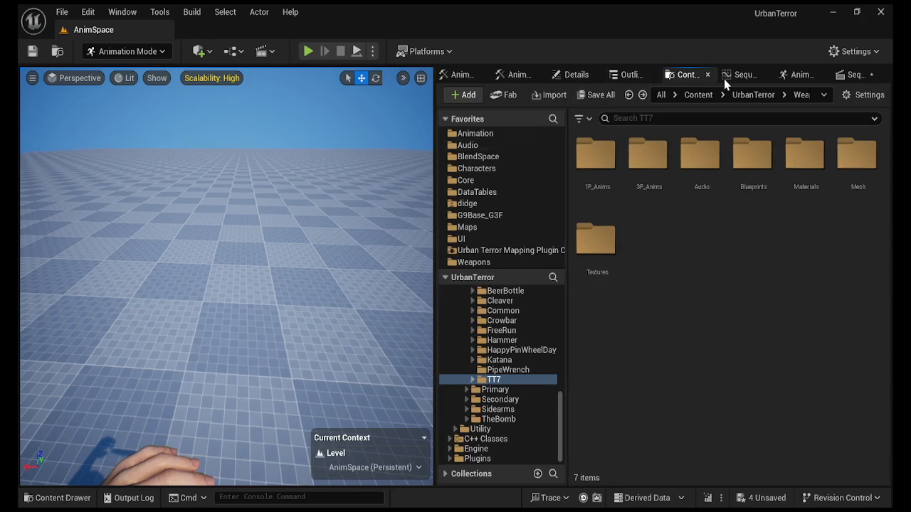
click(851, 74)
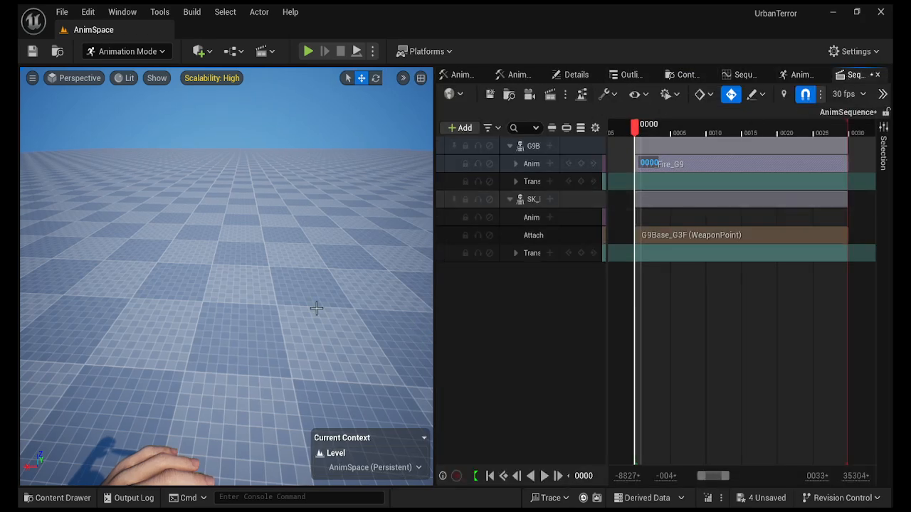
mouse_move(248, 355)
right_down()
mouse_move(248, 207)
mouse_move(247, 355)
right_up()
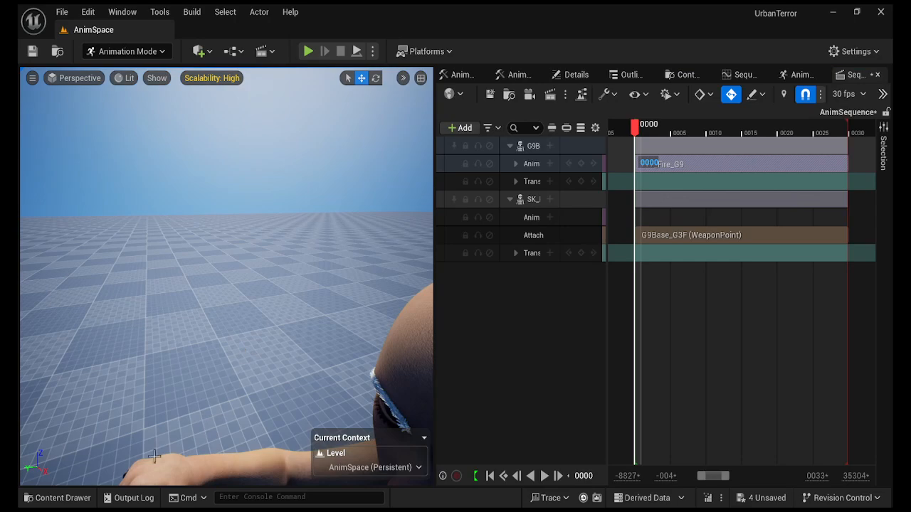
right_drag(142, 315, 142, 370)
right_drag(210, 295, 160, 290)
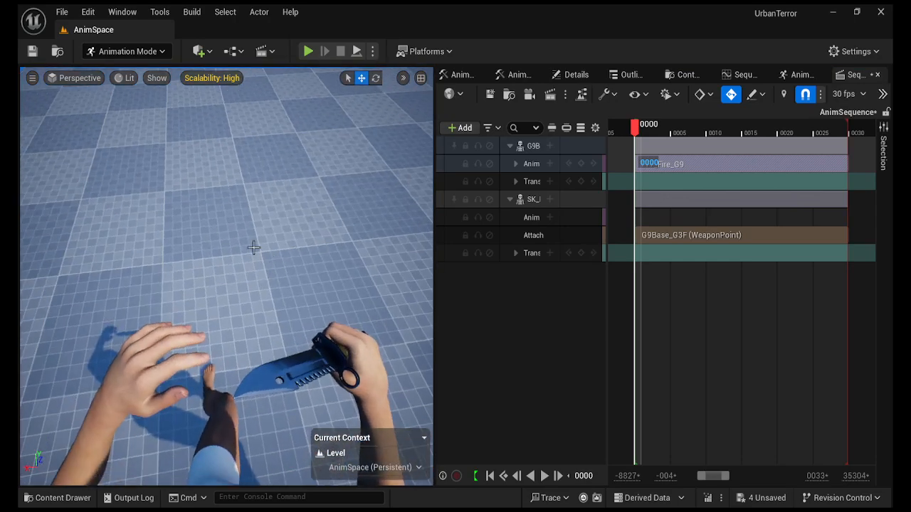
right_drag(254, 247, 320, 229)
right_drag(228, 228, 200, 165)
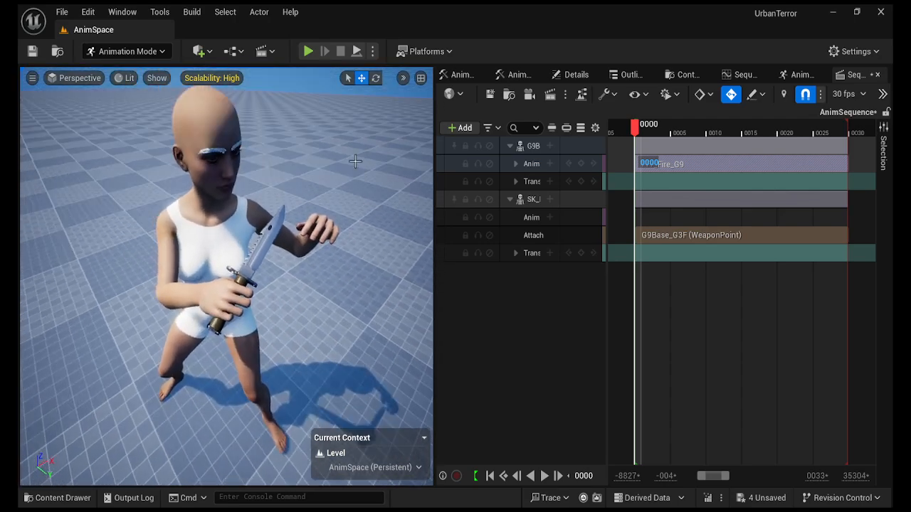
drag(604, 203, 644, 201)
Step: Bake the TT7_Fire_G9 animation on the G9Base_G3F track to the character's control rig
click(537, 147)
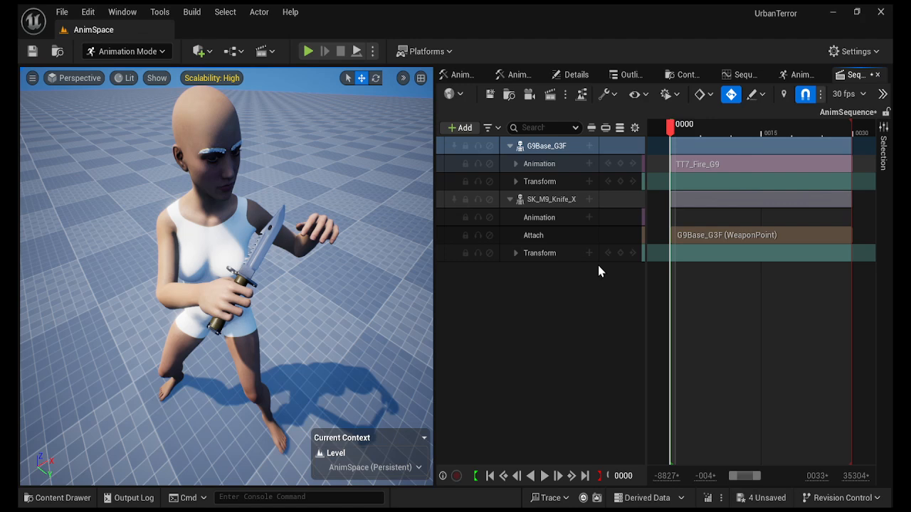
click(528, 147)
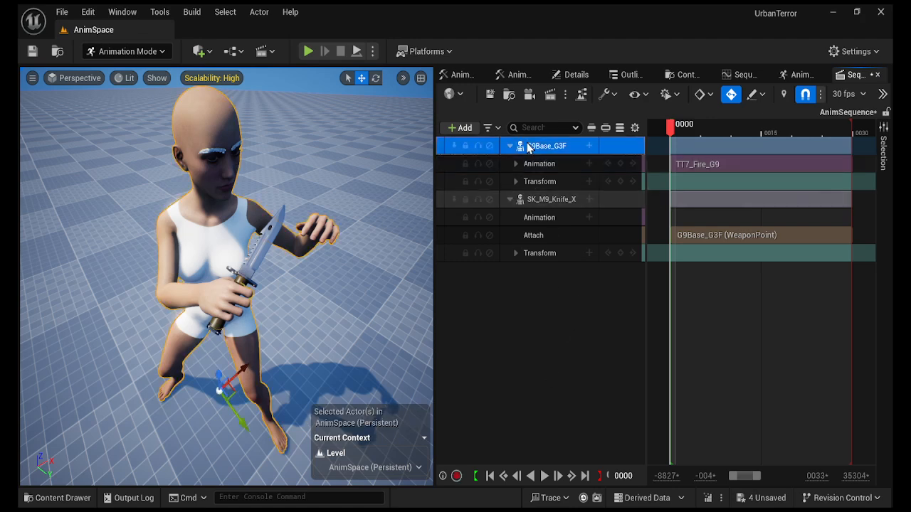
right_click(529, 147)
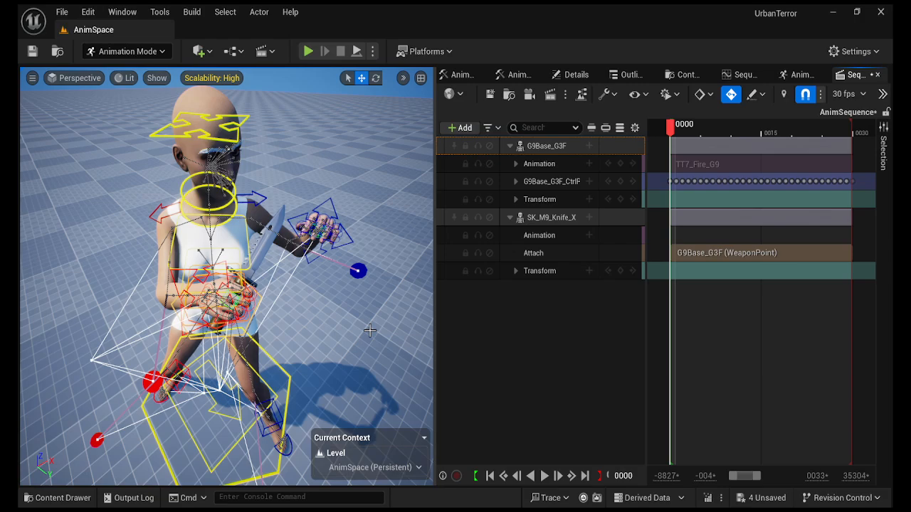
Step: Try moving the right-hand IK control rHand_ik_ctrl at frame 0 and undo the move
right_drag(369, 321, 427, 277)
right_drag(226, 278, 227, 317)
right_drag(355, 321, 262, 278)
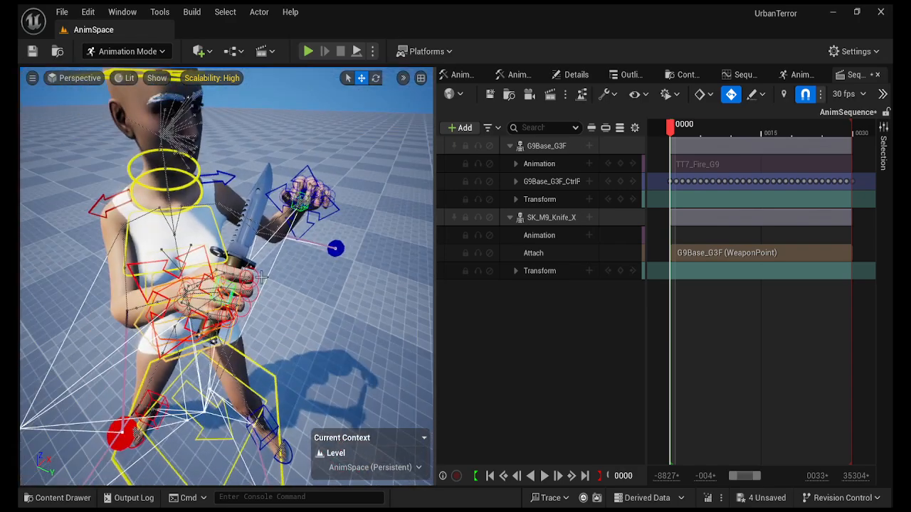
click(132, 263)
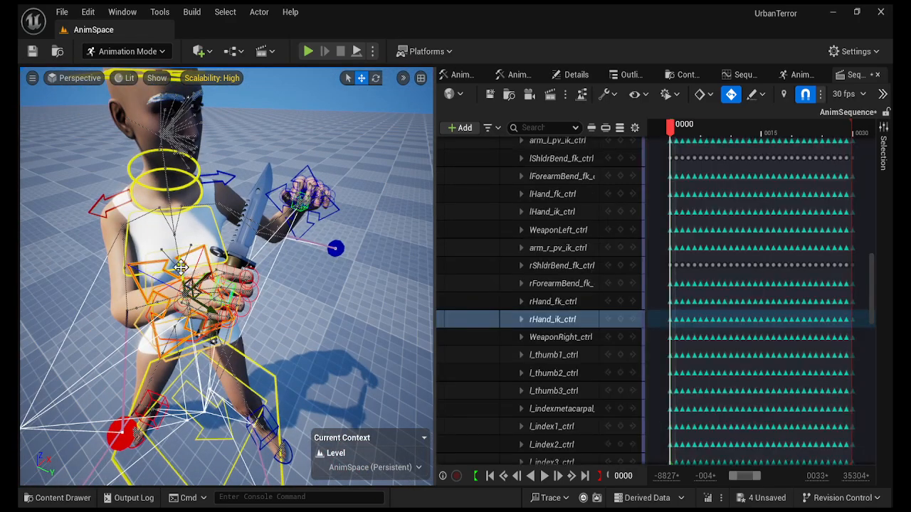
drag(179, 267, 151, 286)
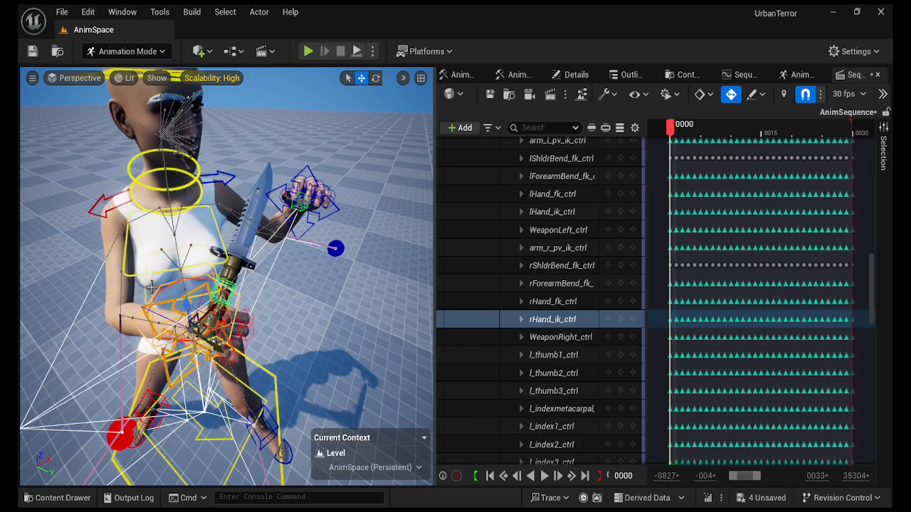
key(ctrl+z)
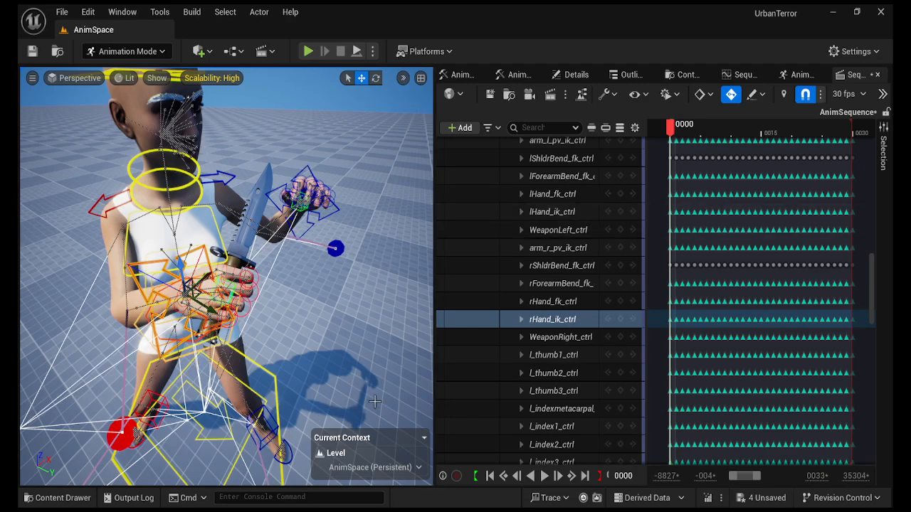
Step: Delete all WeaponRight_ctrl keys after frame 0, keeping only the first key
key(w)
right_drag(226, 277, 284, 260)
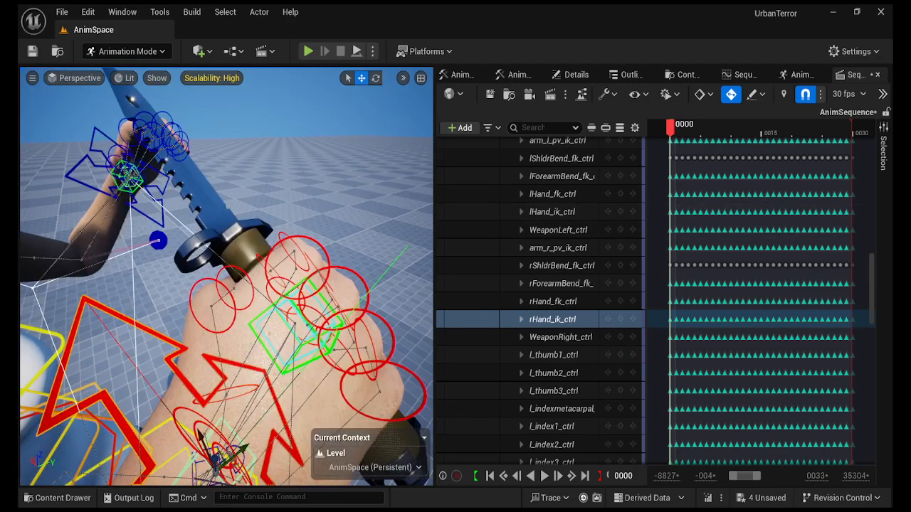
click(251, 326)
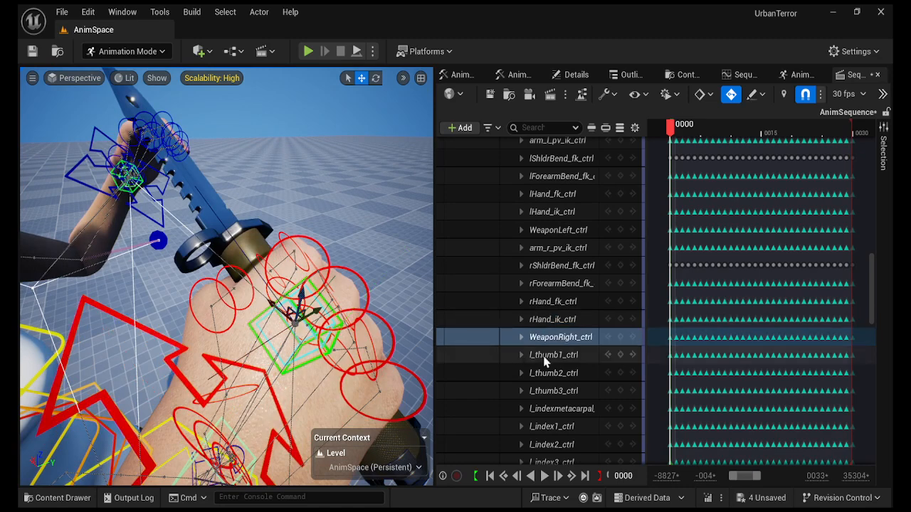
drag(858, 331, 676, 349)
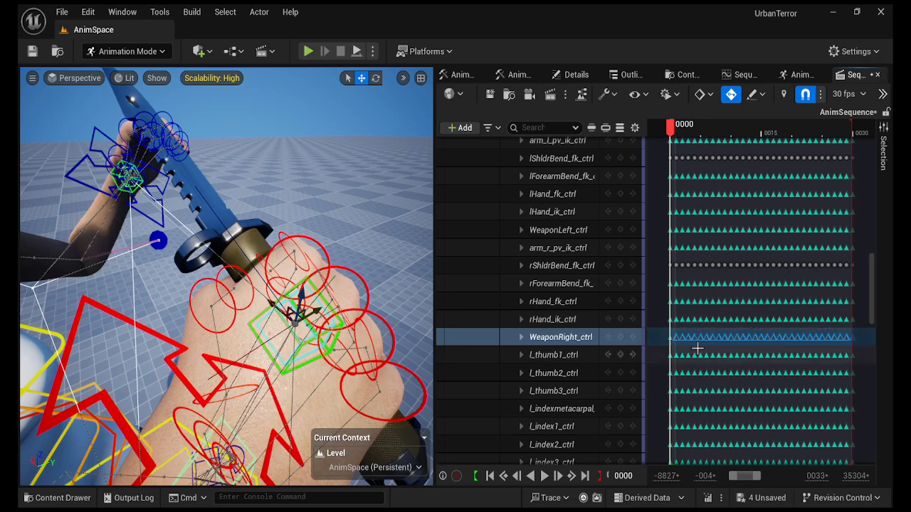
key(Delete)
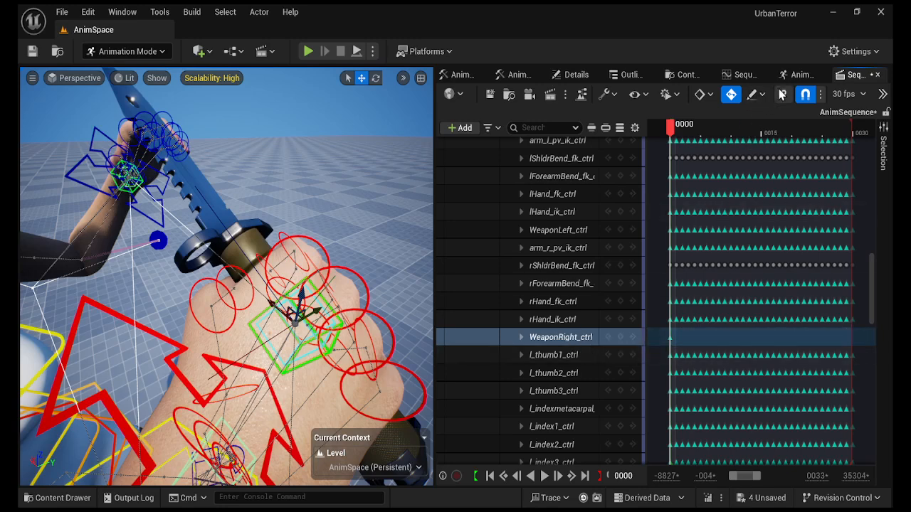
Step: Check the animation constraints, try moving rHand_ik_ctrl from there, undo the move and return to AnimSequence
click(798, 75)
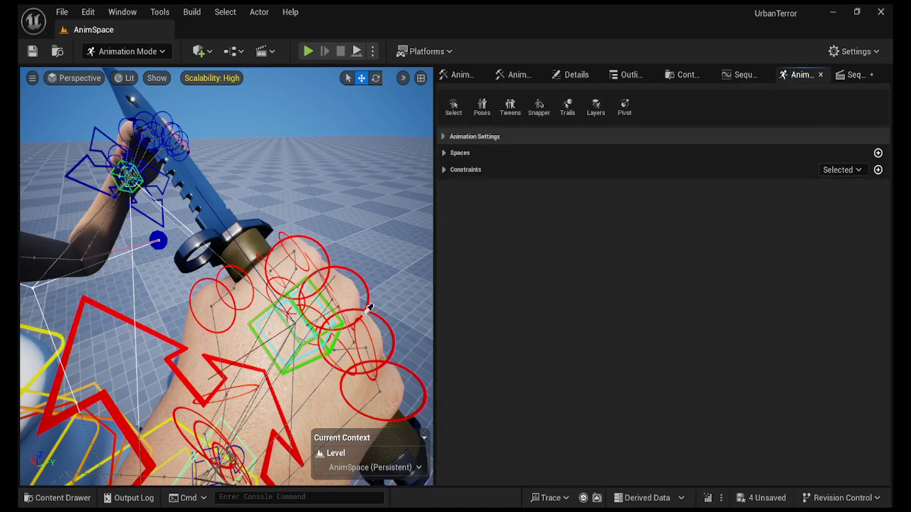
click(152, 332)
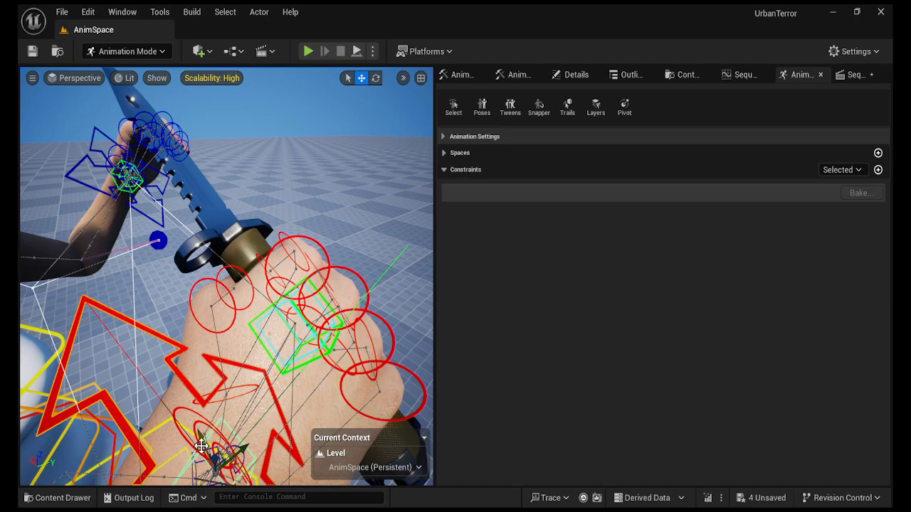
drag(213, 461, 220, 437)
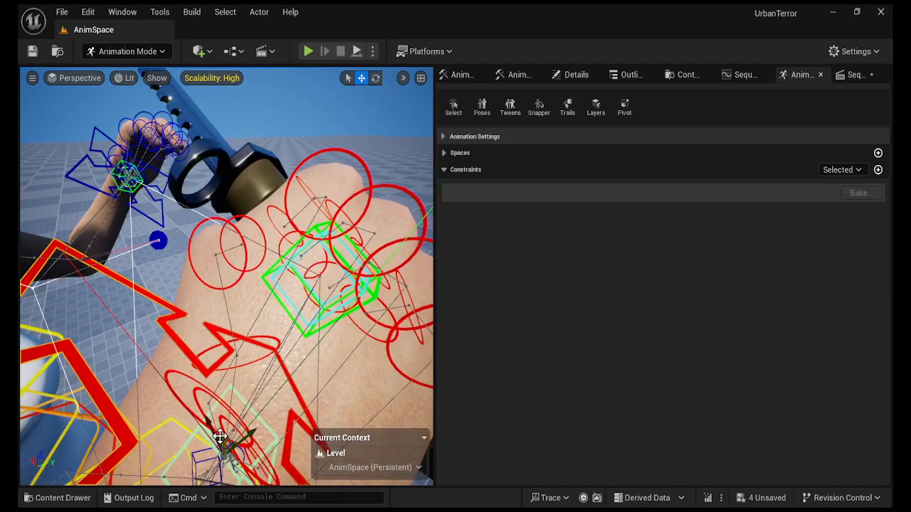
key(ctrl+z)
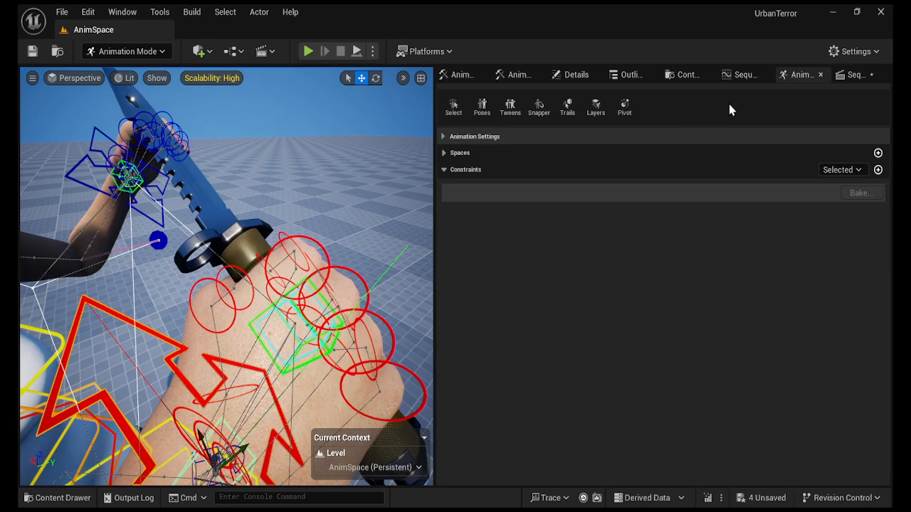
click(851, 75)
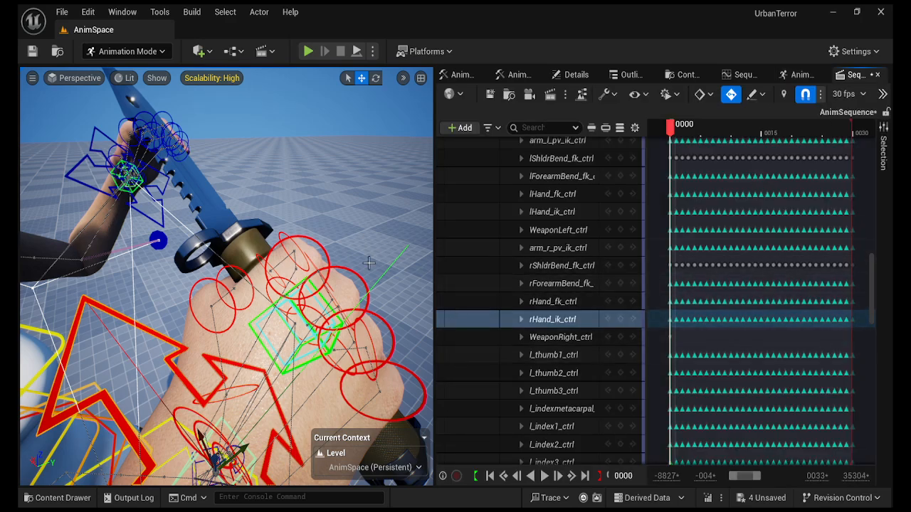
right_drag(368, 263, 376, 320)
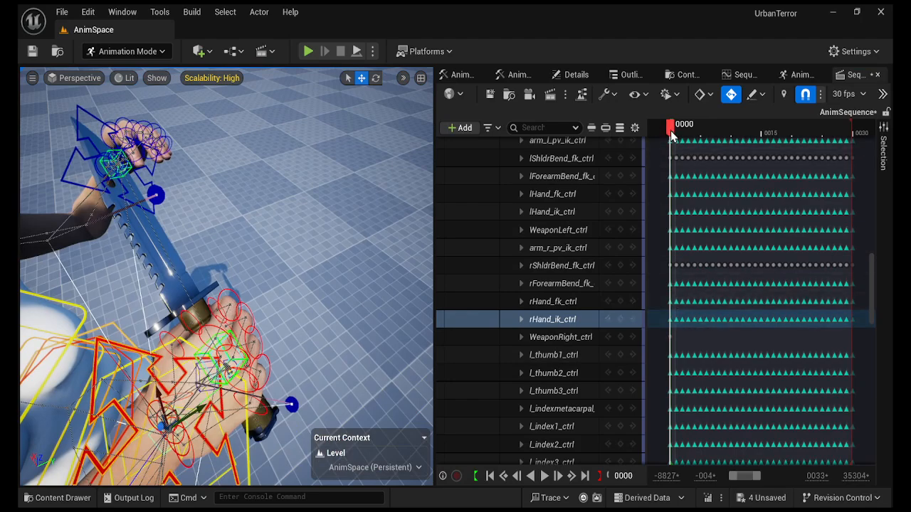
Step: Delete the rHand_ik_ctrl keys between the start and end of the sequence, keeping only the first and last ones
mouse_move(671, 130)
mouse_down()
mouse_move(712, 134)
mouse_move(677, 141)
mouse_move(726, 135)
mouse_move(671, 141)
mouse_up()
drag(846, 332, 679, 322)
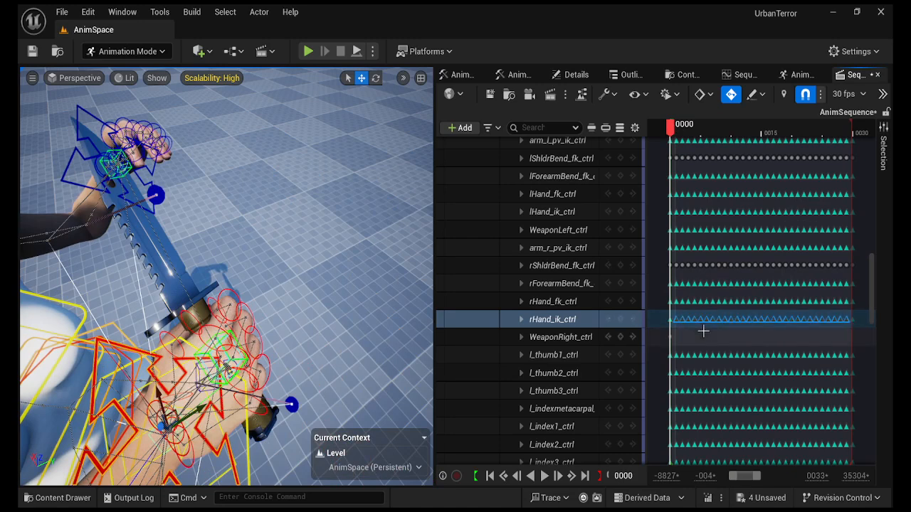
click(761, 341)
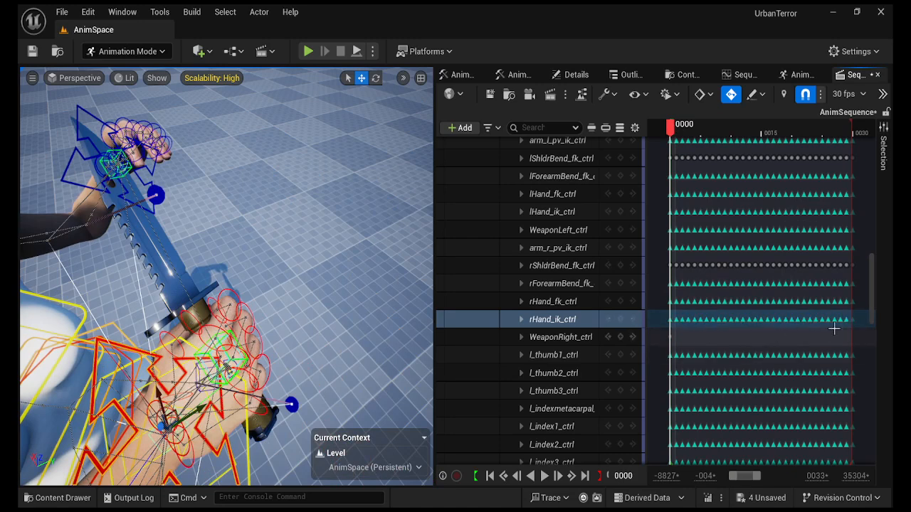
drag(848, 328, 776, 324)
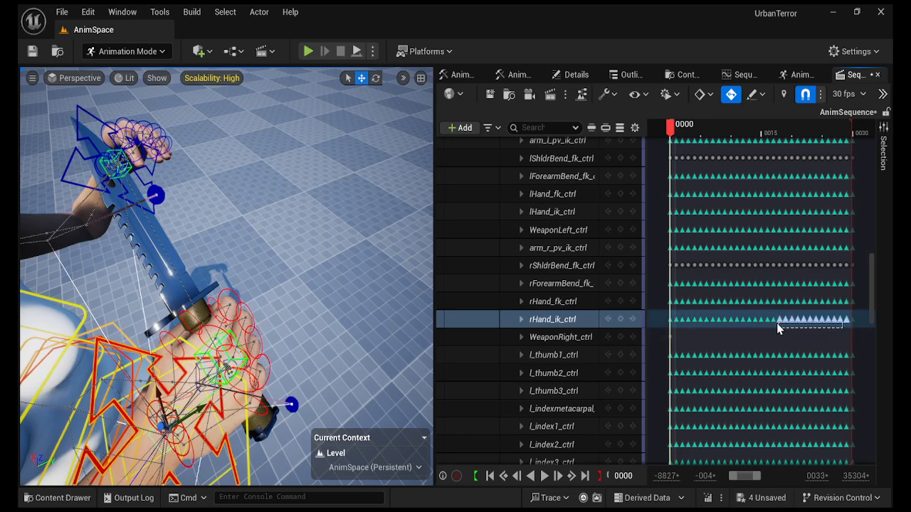
click(779, 345)
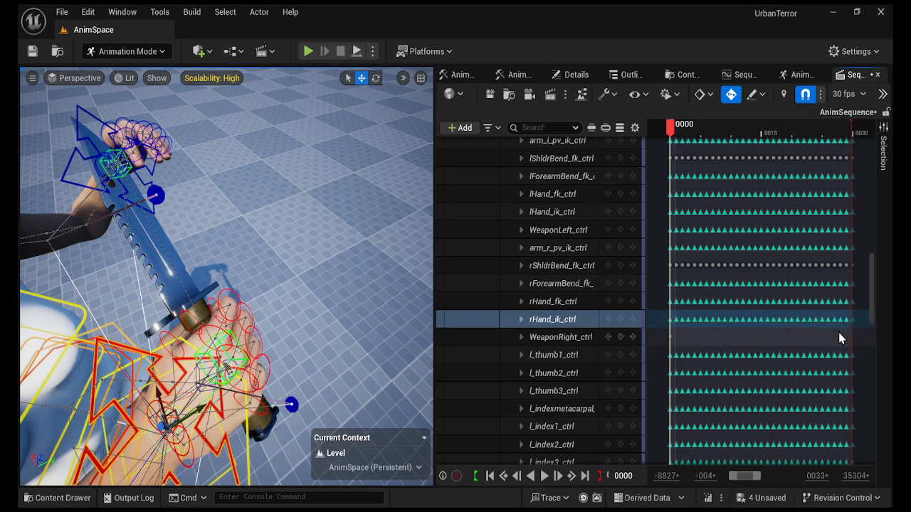
drag(841, 330, 678, 334)
key(Delete)
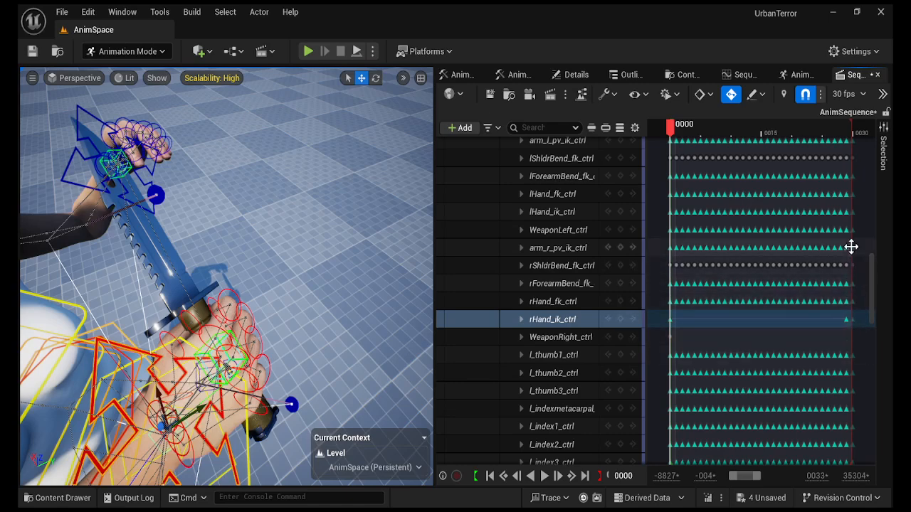
ctrl+scroll(858, 222, up, 5)
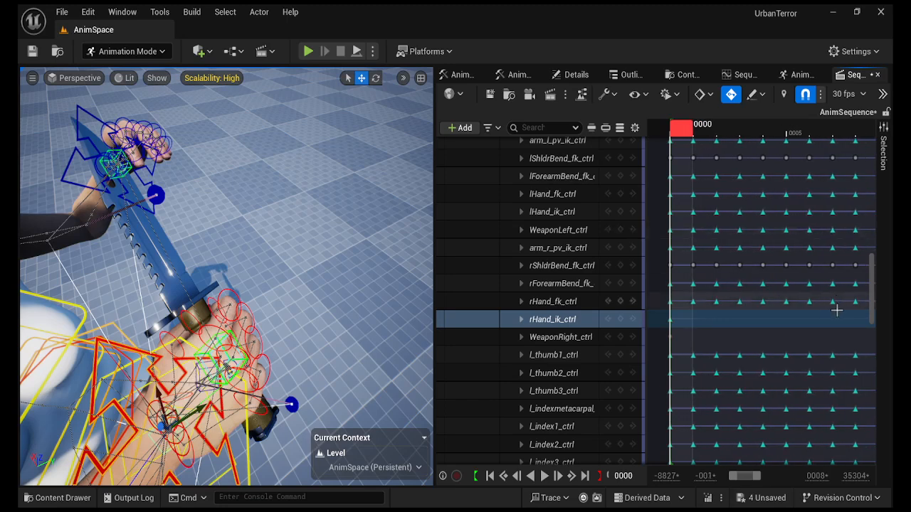
right_drag(835, 306, 602, 331)
right_drag(848, 344, 687, 349)
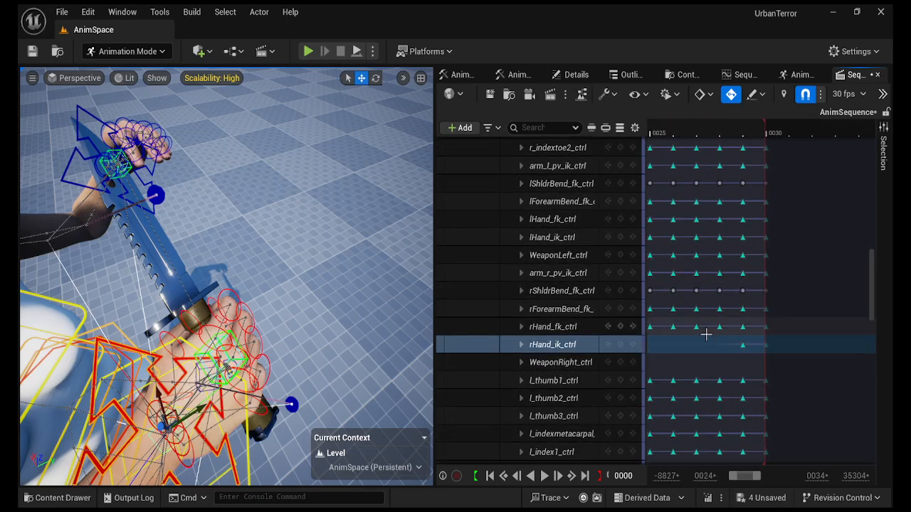
ctrl+scroll(711, 332, down, 2)
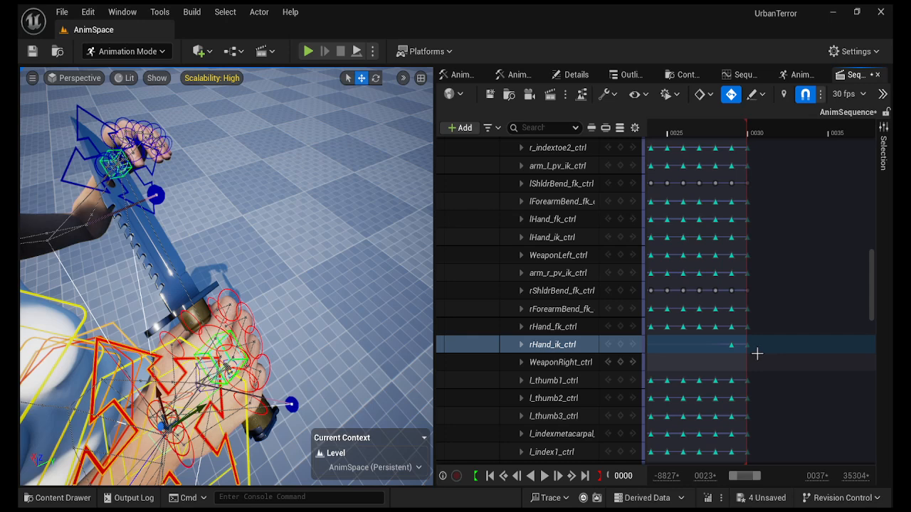
right_drag(669, 348, 767, 338)
ctrl+scroll(767, 340, down, 4)
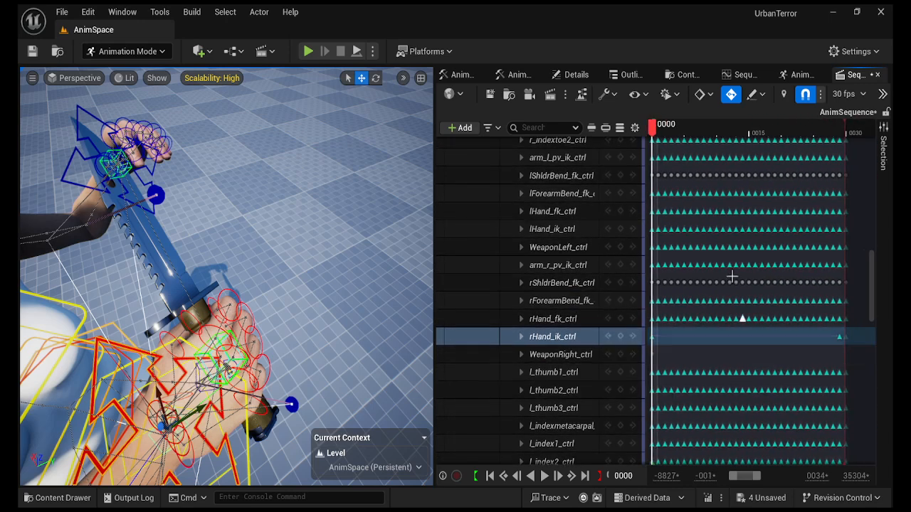
Step: Scrub the AnimSequence timeline to frame 13 with the whole character in view
key(Right)
key(Right)
right_drag(389, 245, 354, 152)
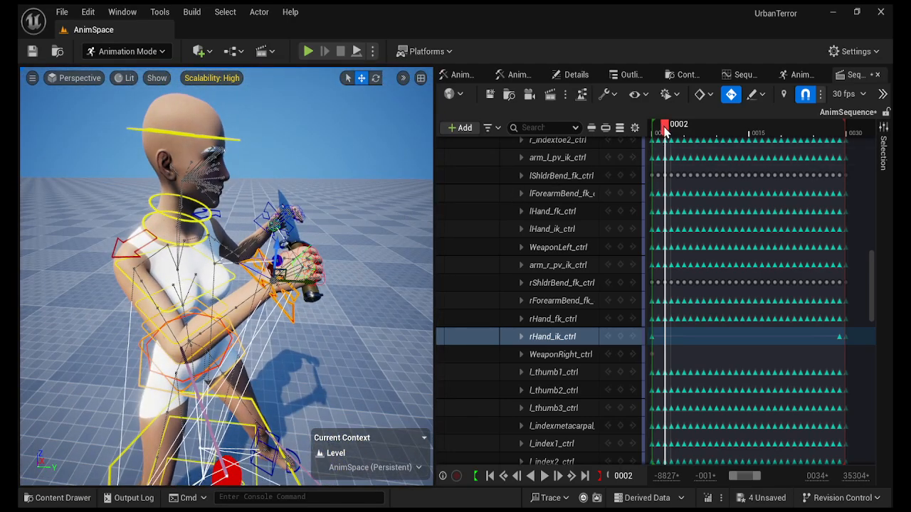
drag(666, 130, 683, 146)
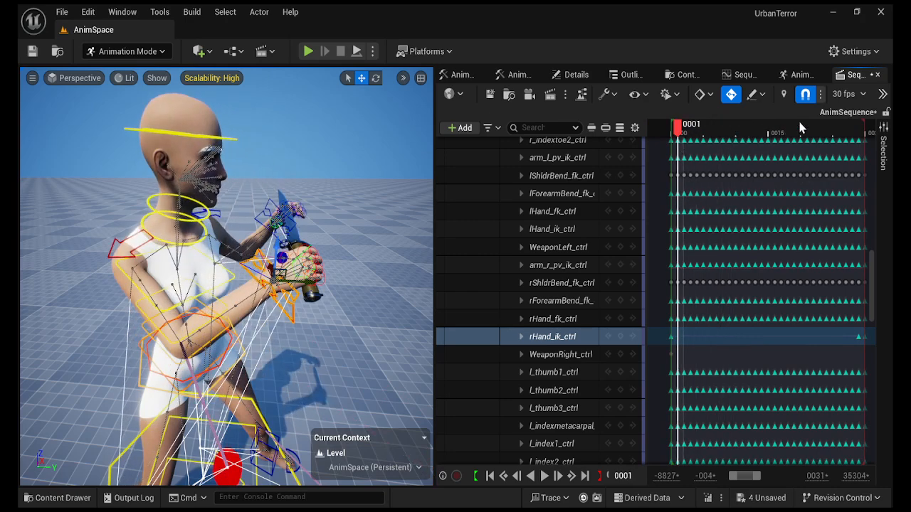
right_drag(800, 123, 777, 128)
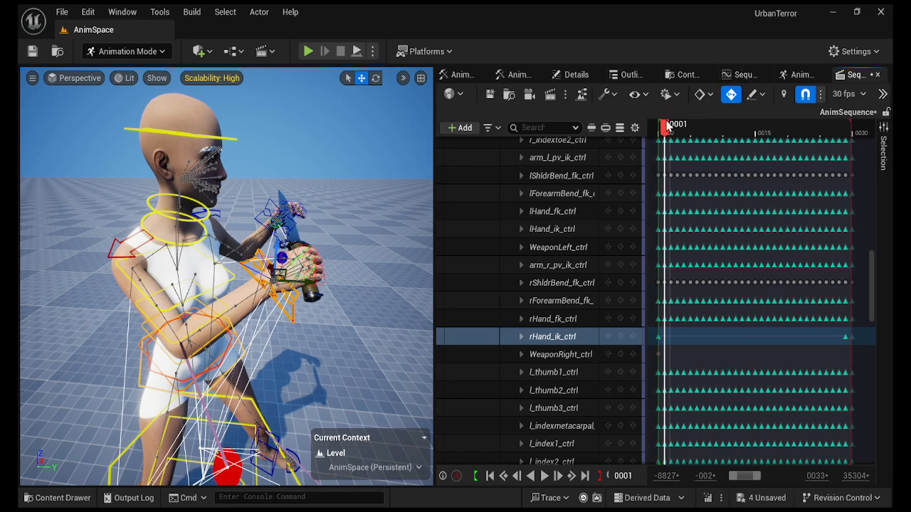
drag(667, 127, 746, 134)
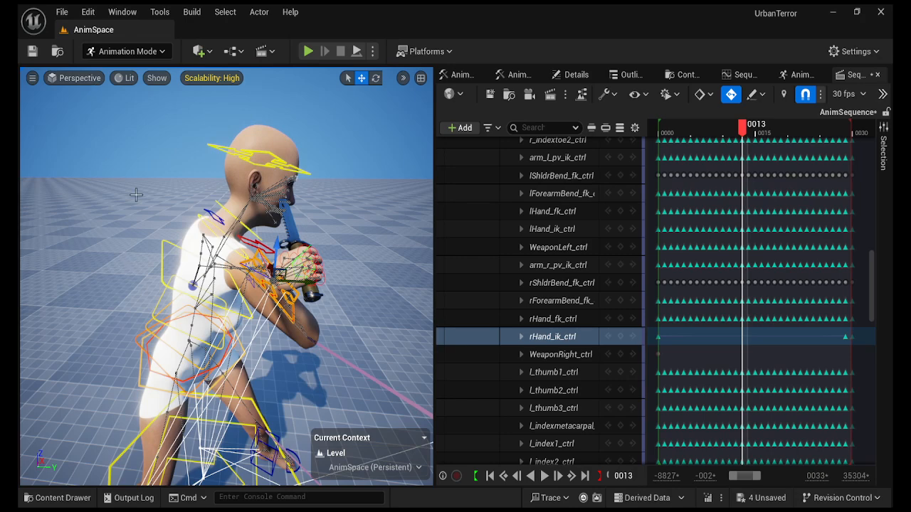
Step: At frame 13, move rHand_ik_ctrl forward and inward to the front of the body in the top wireframe view
key(alt+j)
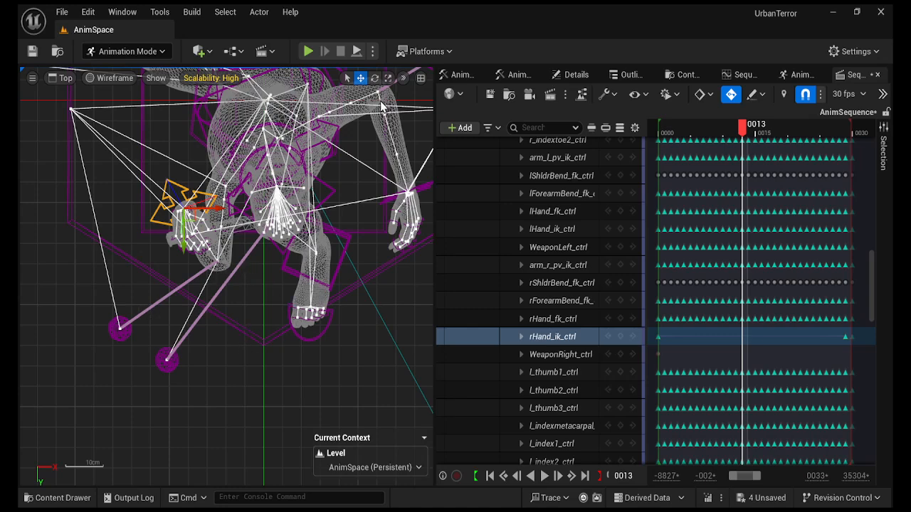
mouse_move(431, 163)
mouse_down()
mouse_move(456, 163)
mouse_move(434, 163)
mouse_up()
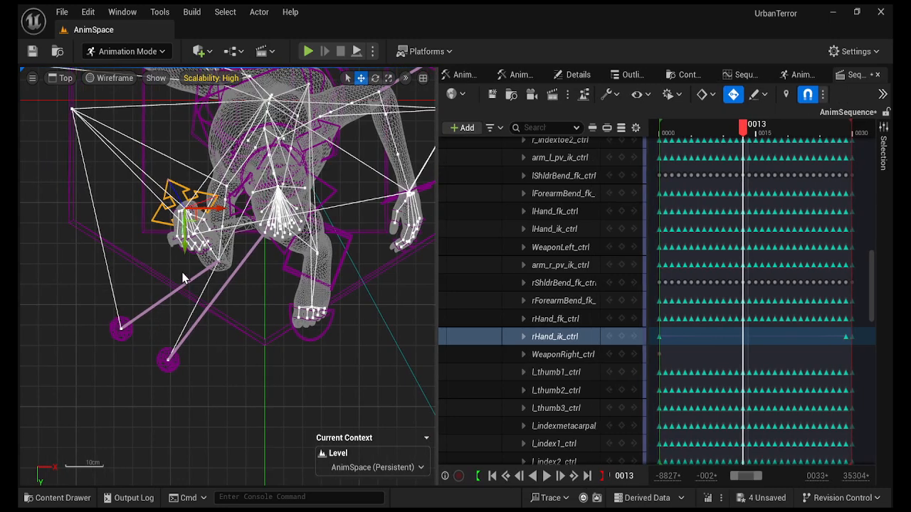
drag(185, 242, 186, 313)
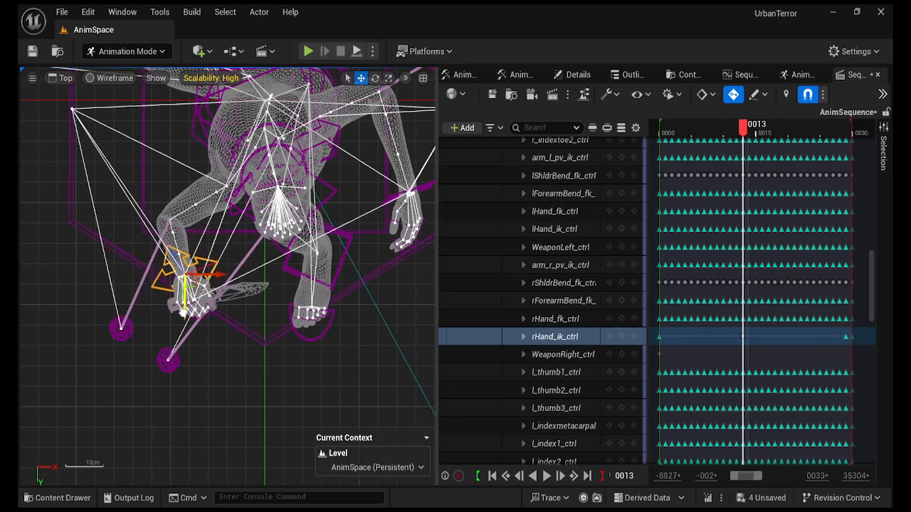
click(196, 283)
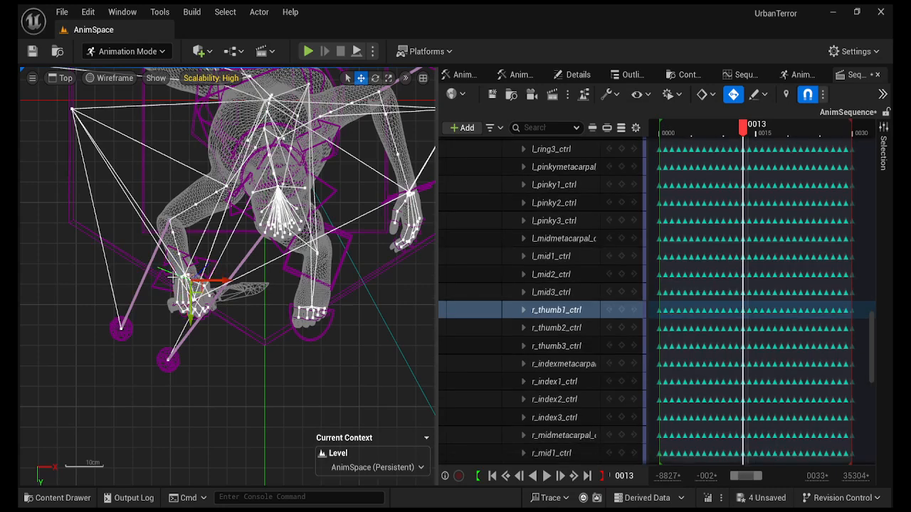
click(194, 279)
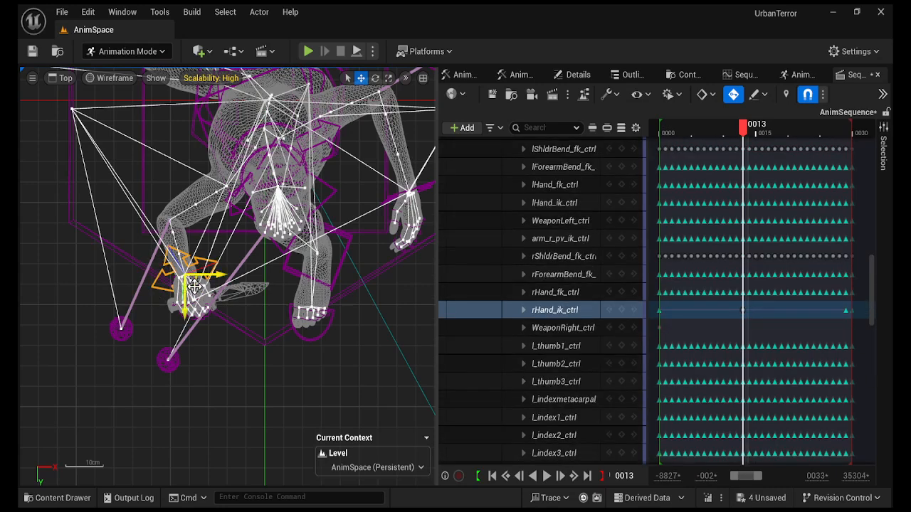
drag(204, 285, 244, 361)
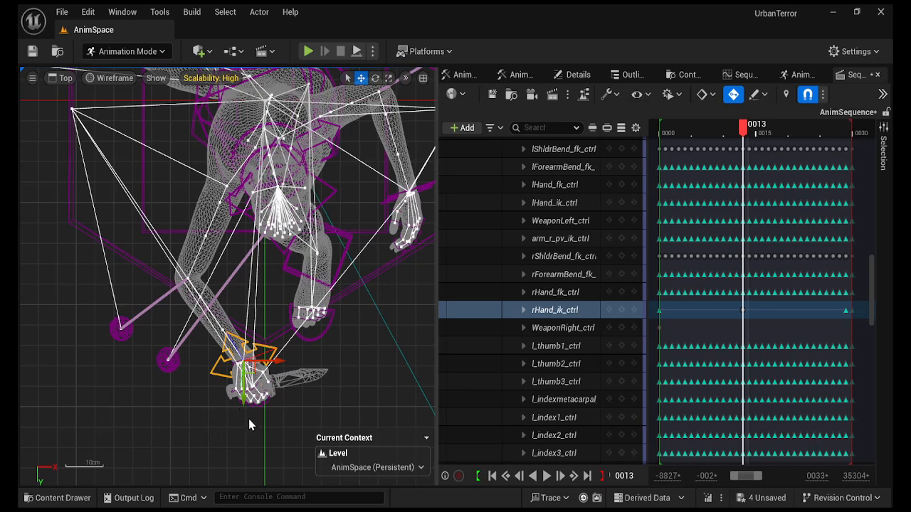
scroll(217, 397, down, 2)
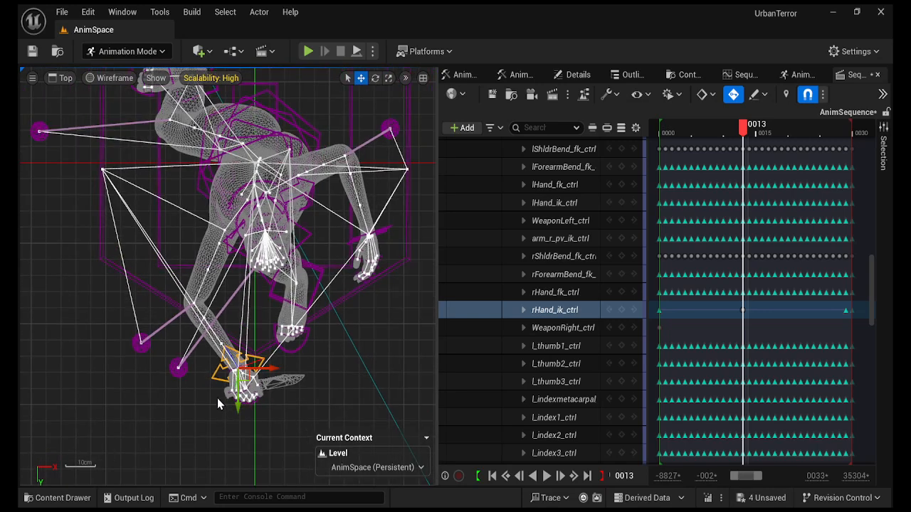
scroll(217, 398, down, 1)
scroll(161, 361, down, 5)
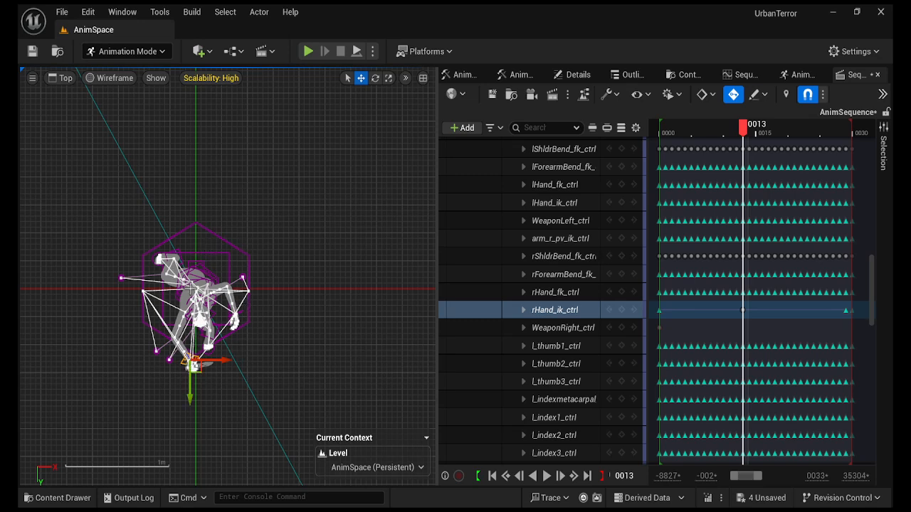
scroll(186, 359, up, 8)
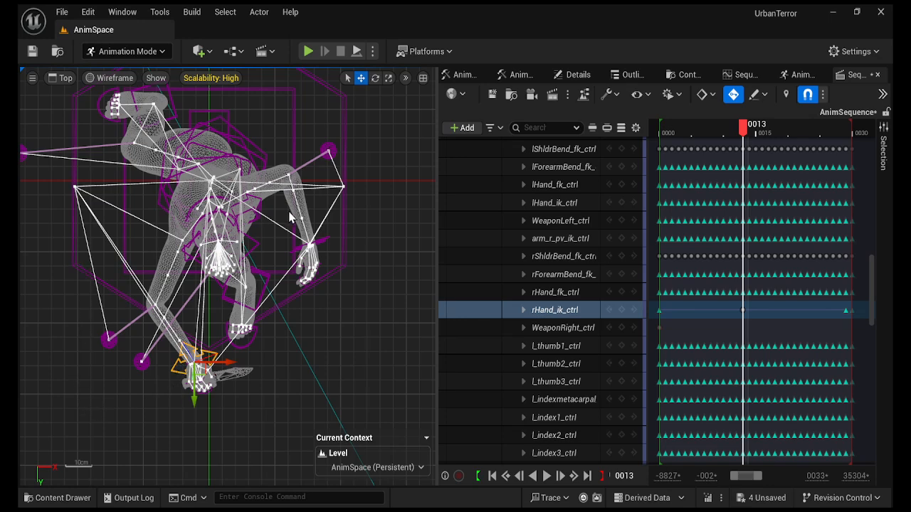
Step: Widen the viewport beside the Sequencer and switch the grid snap size to 10 and back to 5
drag(434, 267, 565, 256)
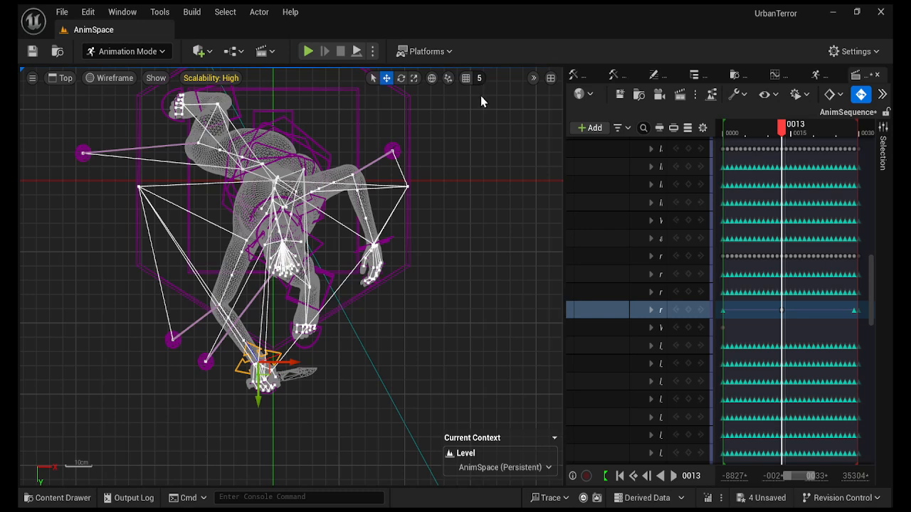
key(bracketright)
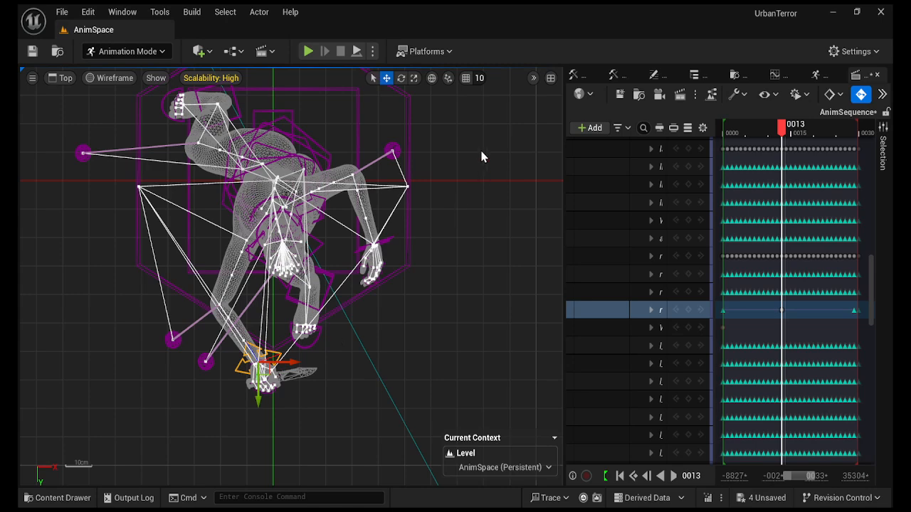
key(bracketleft)
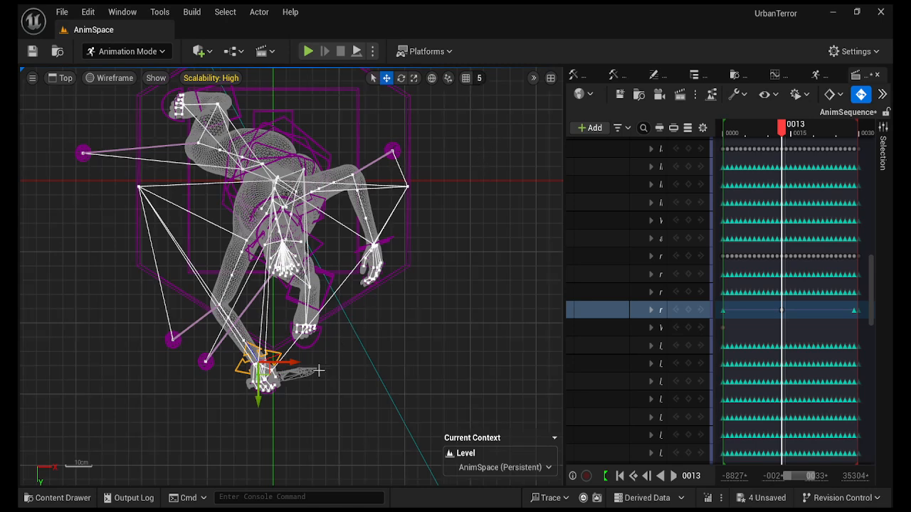
scroll(319, 370, up, 3)
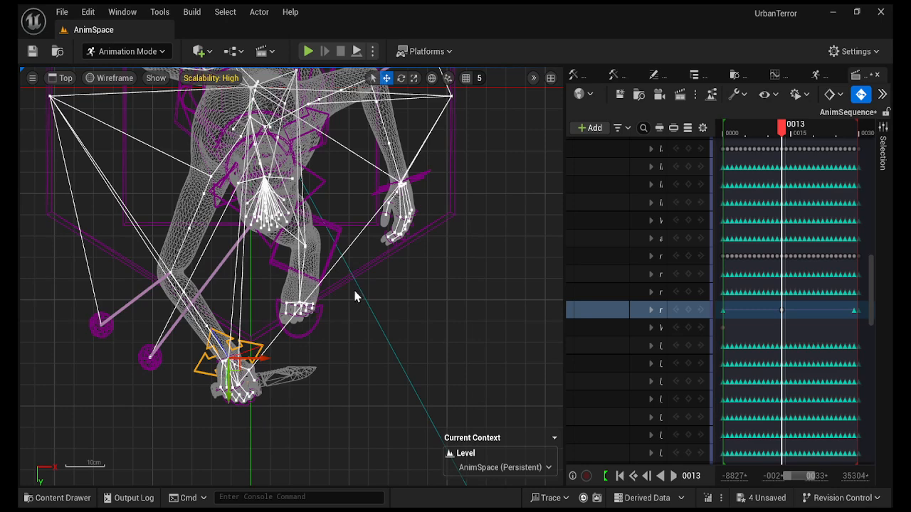
Step: At frame 13, rotate rHand_ik_ctrl clockwise about 25° in world space and shift it outward along the X axis
click(402, 79)
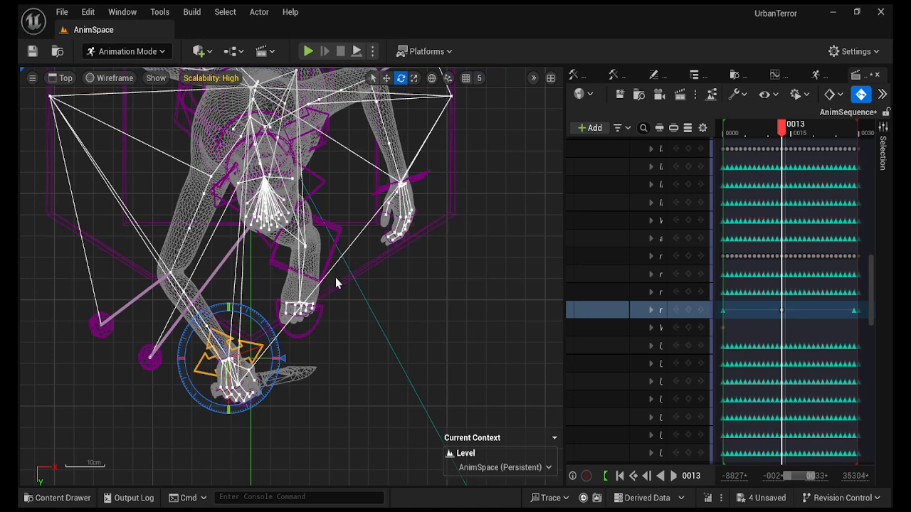
click(431, 78)
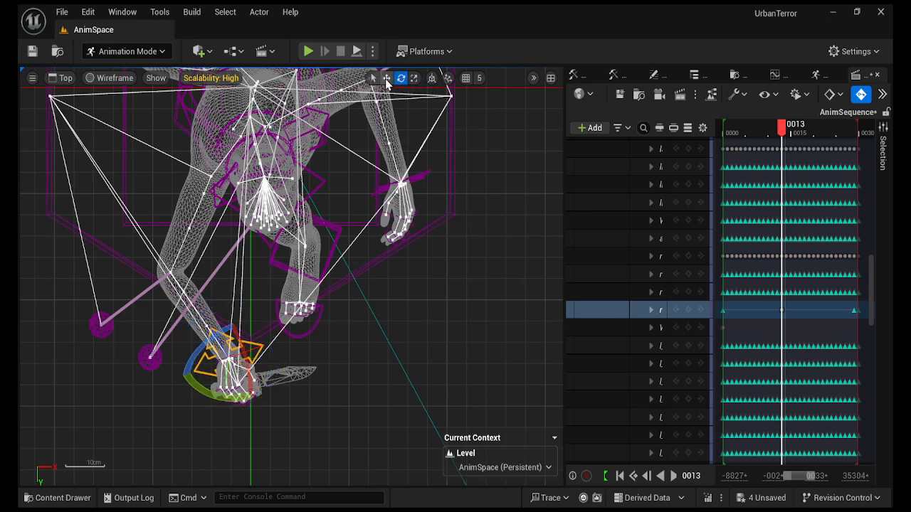
click(432, 78)
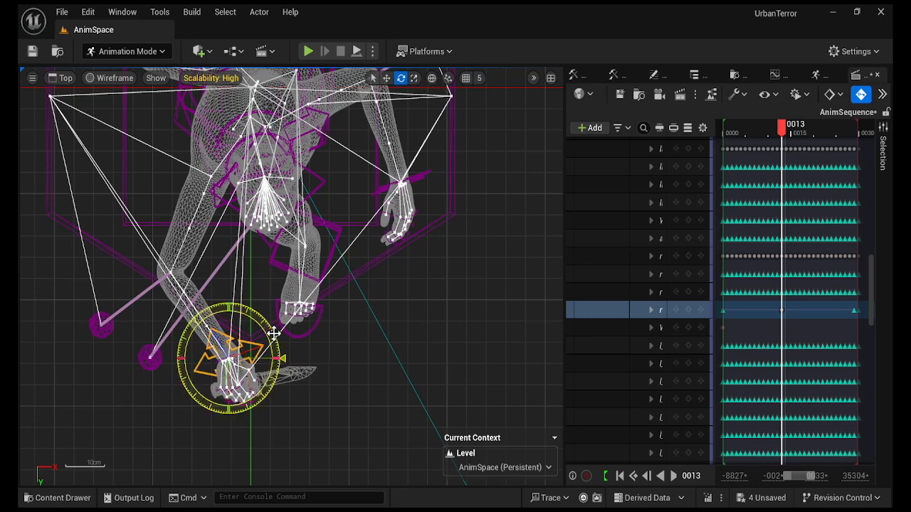
drag(273, 333, 280, 371)
drag(281, 375, 277, 386)
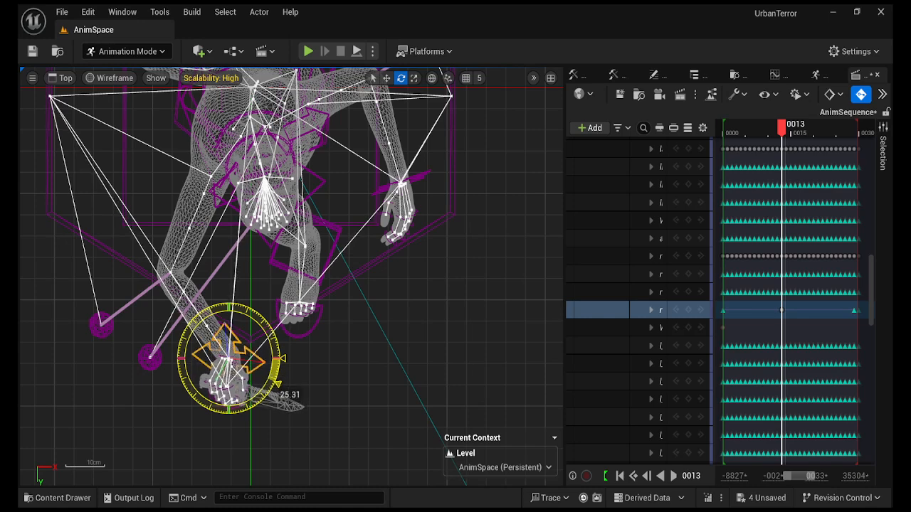
mouse_move(277, 386)
mouse_down()
mouse_move(282, 363)
mouse_move(280, 383)
mouse_up()
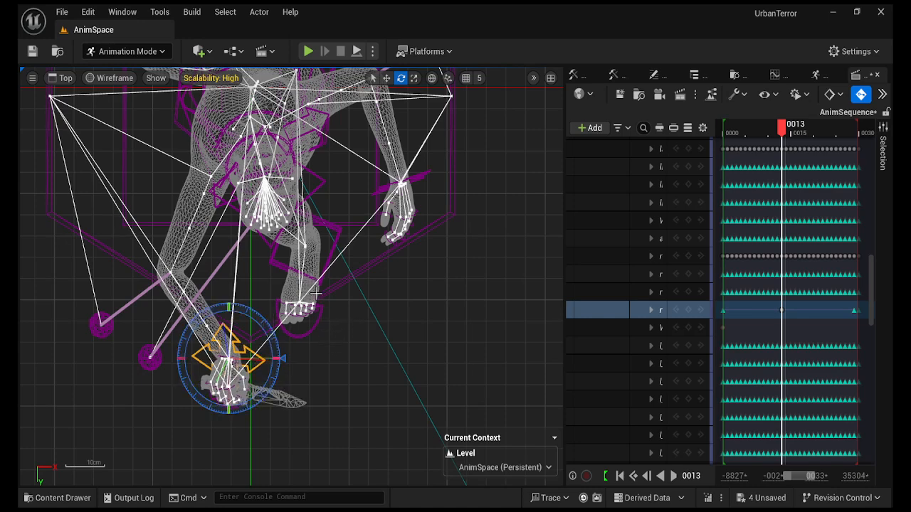
key(w)
drag(265, 358, 239, 355)
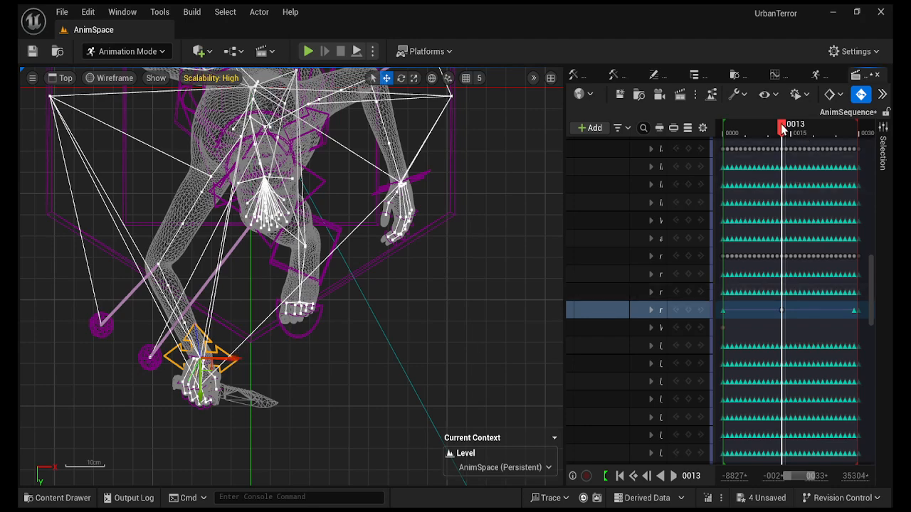
Step: At frame 8, move rHand_ik_ctrl inward along the X axis to the body's centre line, and scrub to frame 20
drag(781, 129, 762, 142)
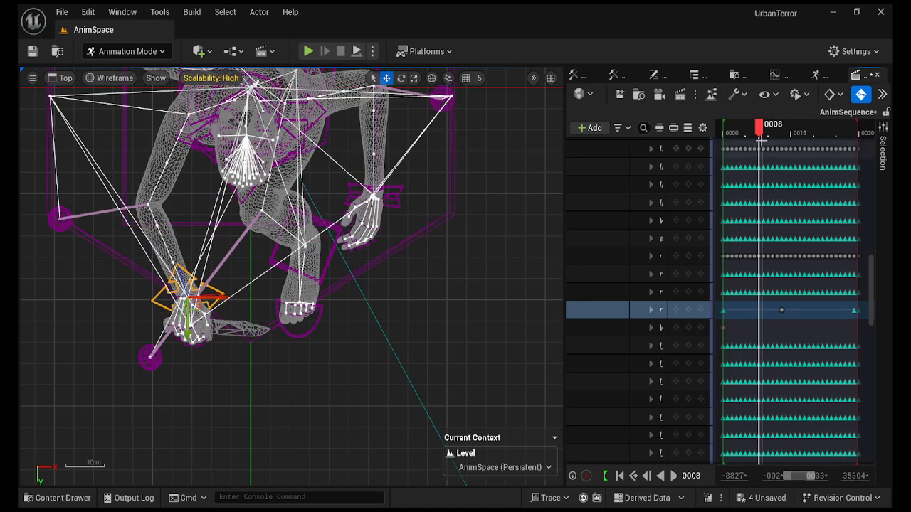
drag(224, 297, 297, 294)
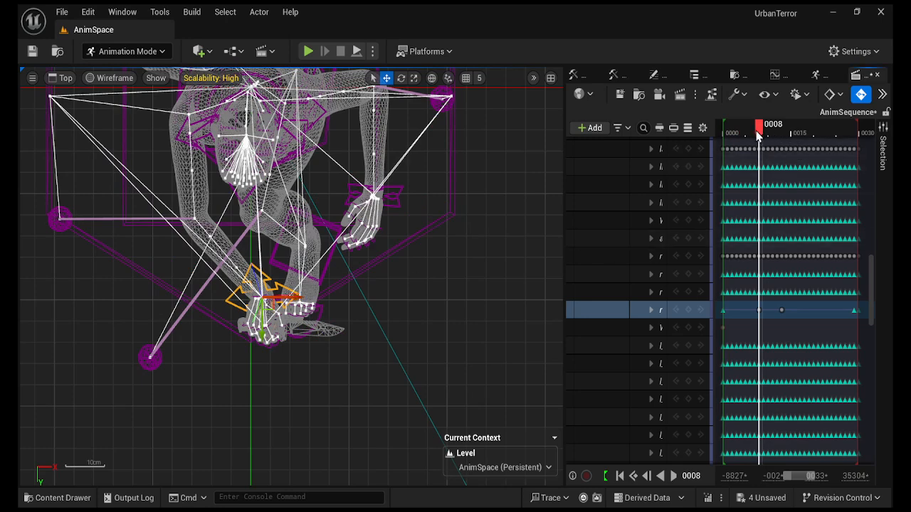
drag(758, 135, 816, 130)
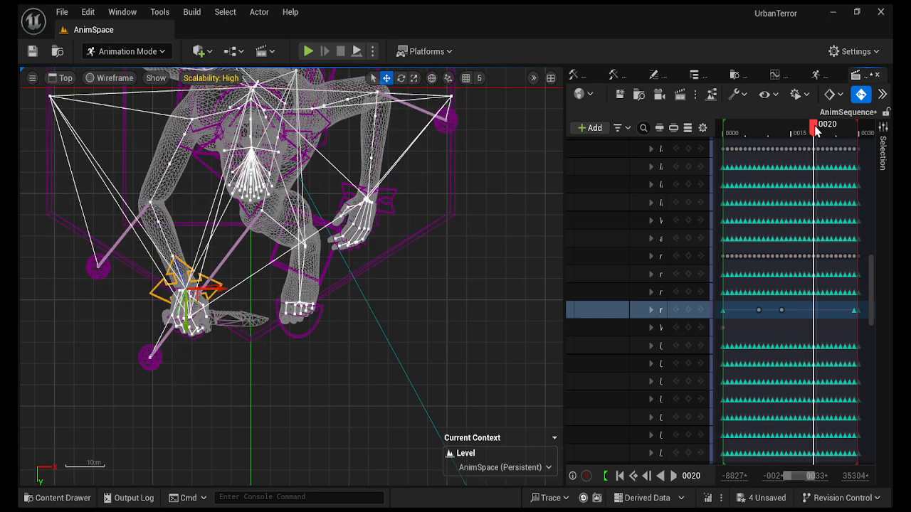
Step: At frame 20, move rHand_ik_ctrl outward along the X axis and check its curves in the Curve Editor
drag(217, 289, 179, 286)
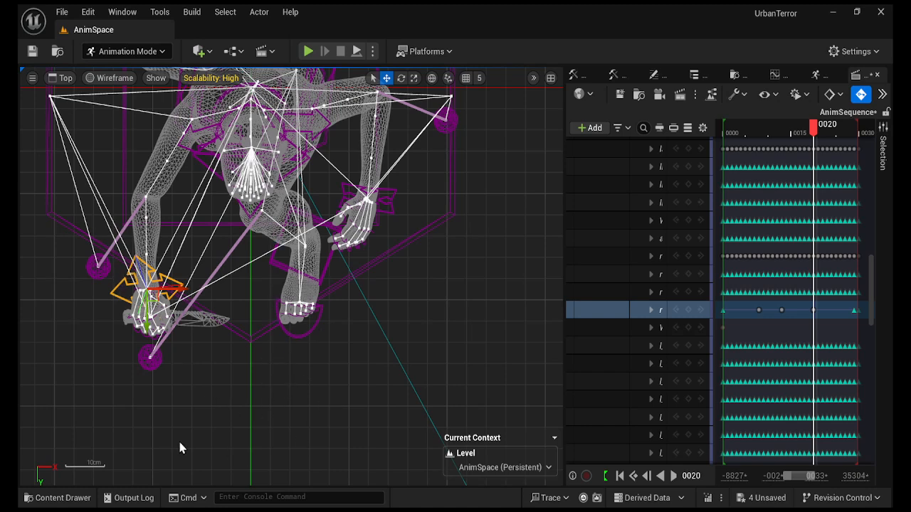
click(776, 76)
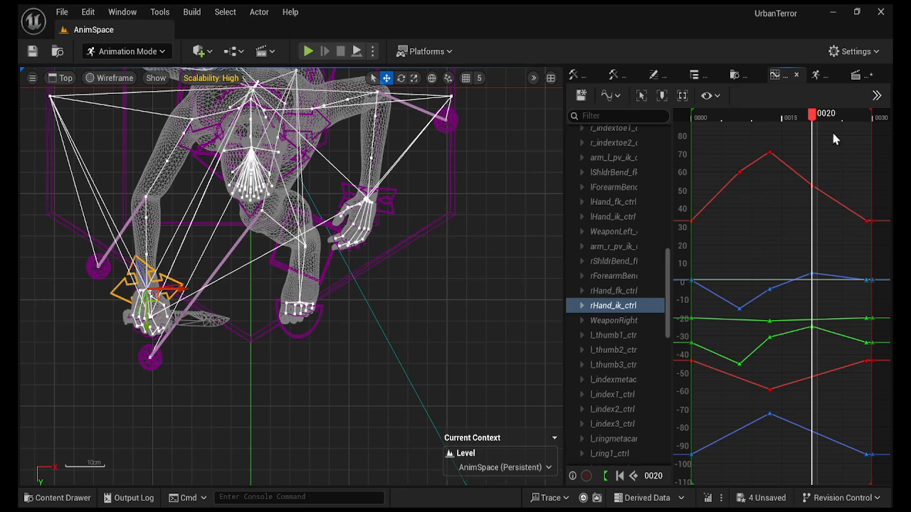
click(855, 75)
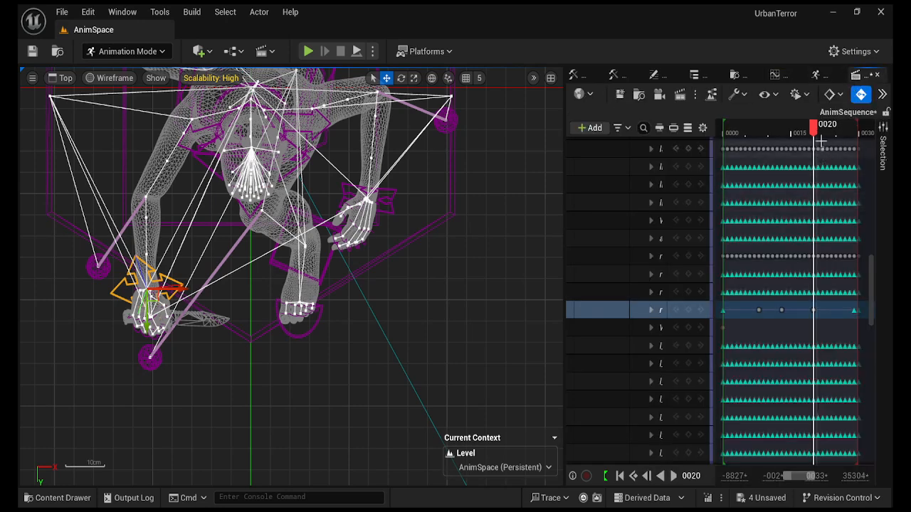
Step: Enlarge the Sequencer's timeline area and shift the rHand_ik_ctrl key at frame 8 to frame 7
drag(813, 128, 775, 126)
click(742, 137)
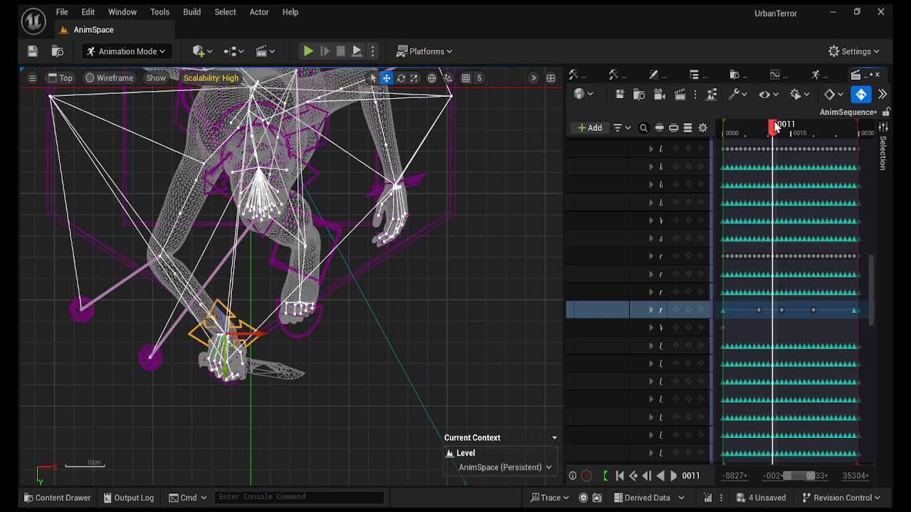
ctrl+scroll(784, 325, up, 3)
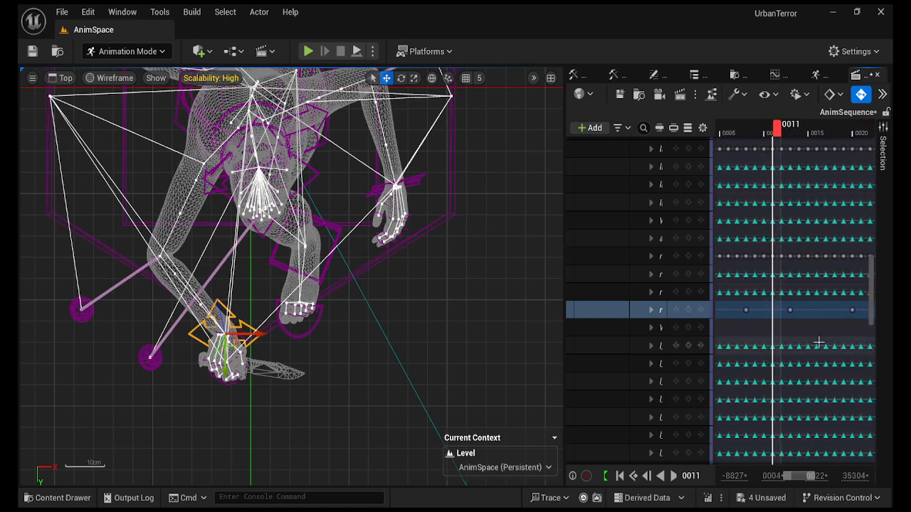
drag(564, 360, 516, 357)
drag(683, 364, 734, 357)
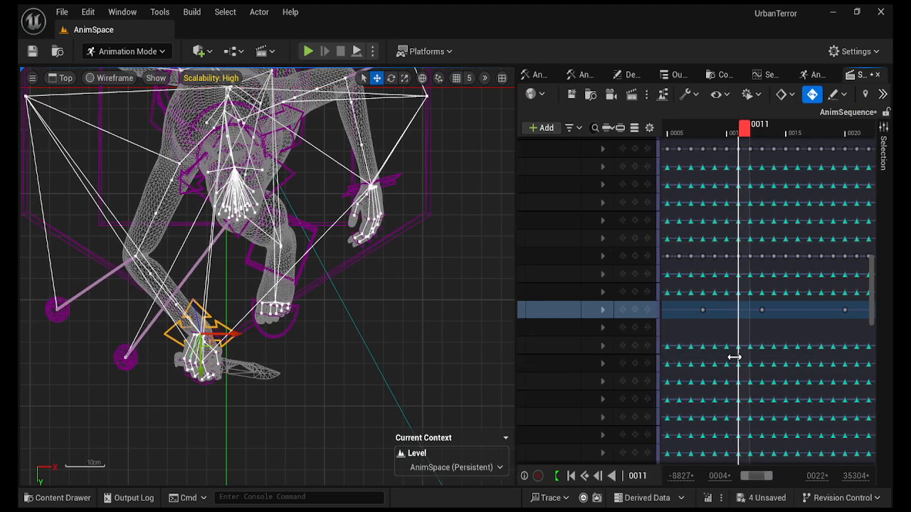
ctrl+scroll(799, 332, down, 1)
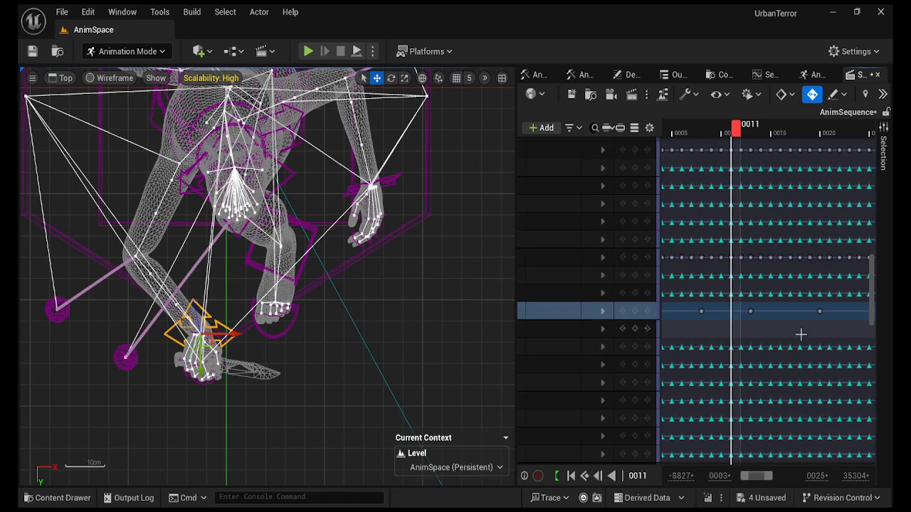
click(703, 311)
drag(700, 311, 688, 311)
Step: At frame 10, move rHand_ik_ctrl slightly forward and inward and rotate it a few degrees clockwise
drag(696, 131, 726, 135)
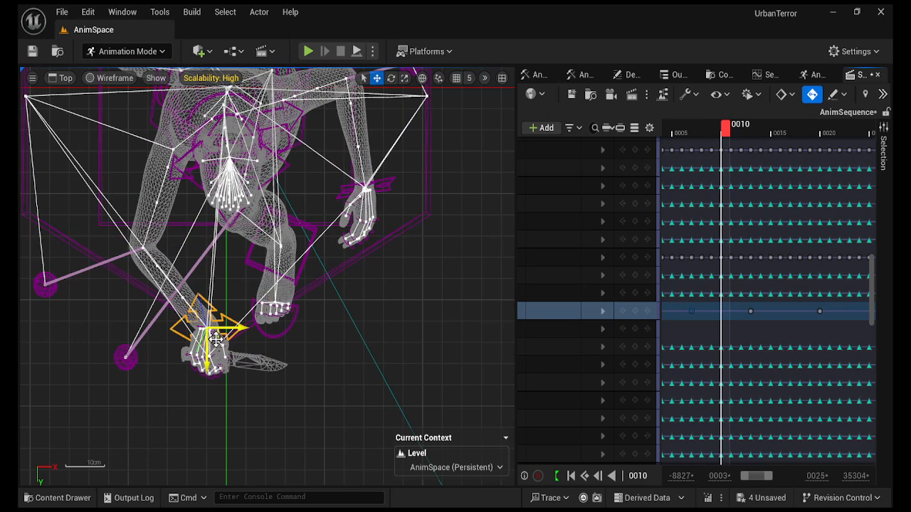
drag(216, 339, 223, 348)
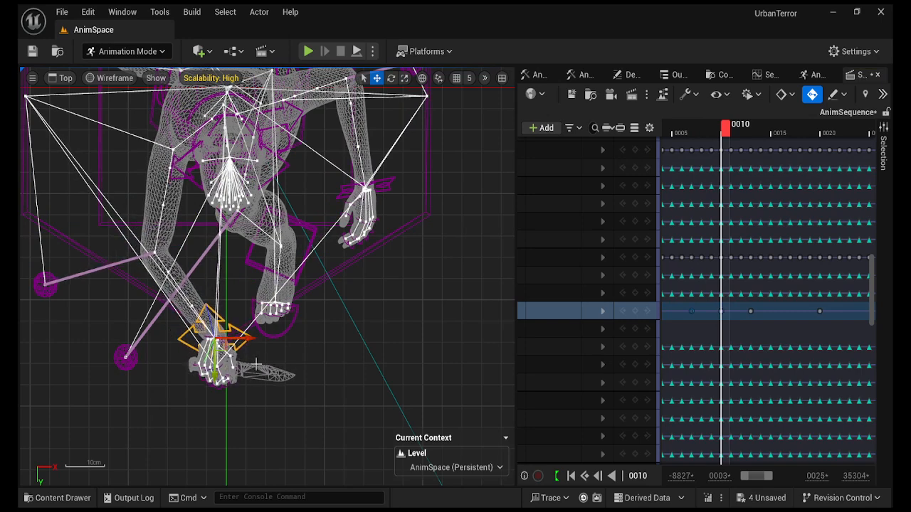
key(e)
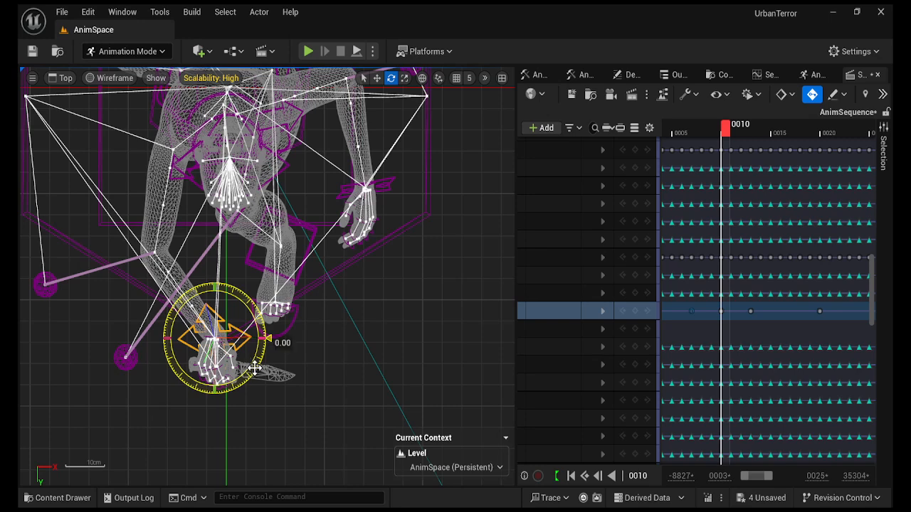
drag(255, 368, 252, 371)
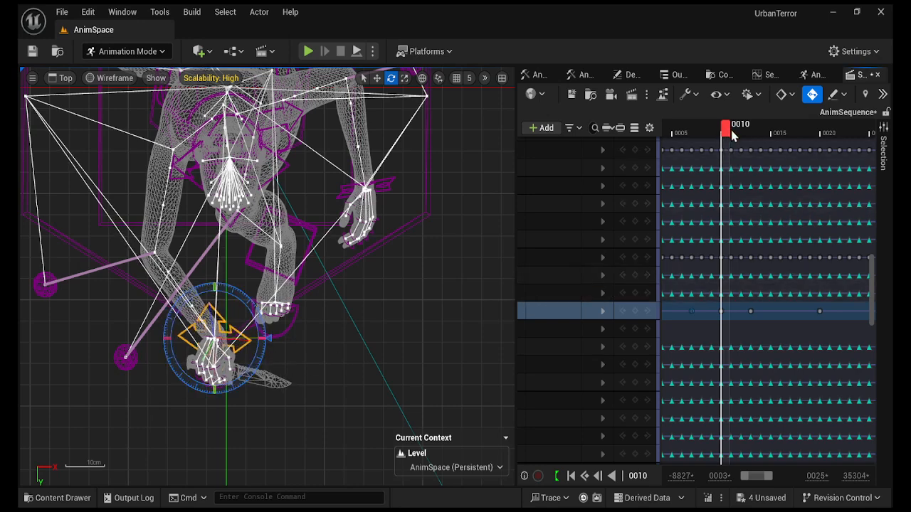
Step: At frame 16, move rHand_ik_ctrl slightly forward and outward and rotate it clockwise so the knife angles forward
drag(732, 135, 786, 133)
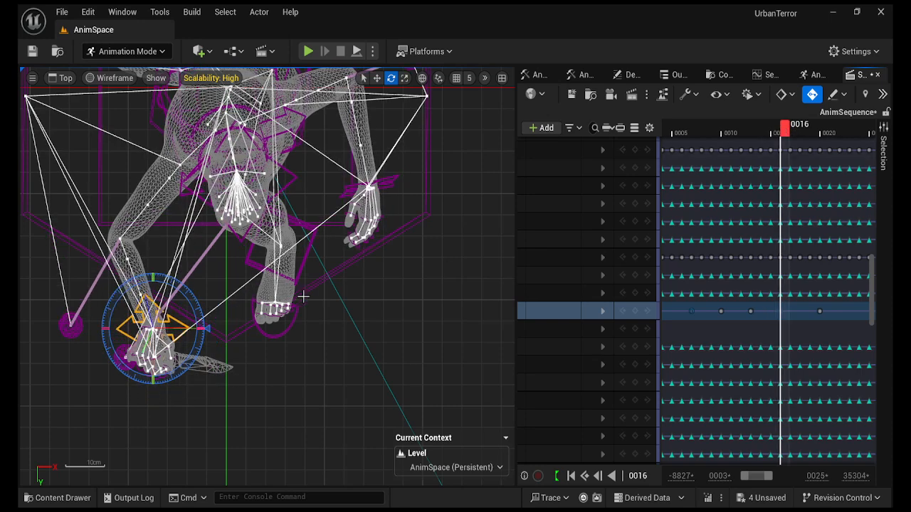
key(w)
drag(164, 339, 194, 361)
key(e)
Step: At frame 5, move rHand_ik_ctrl slightly inward along the X axis
drag(786, 130, 717, 130)
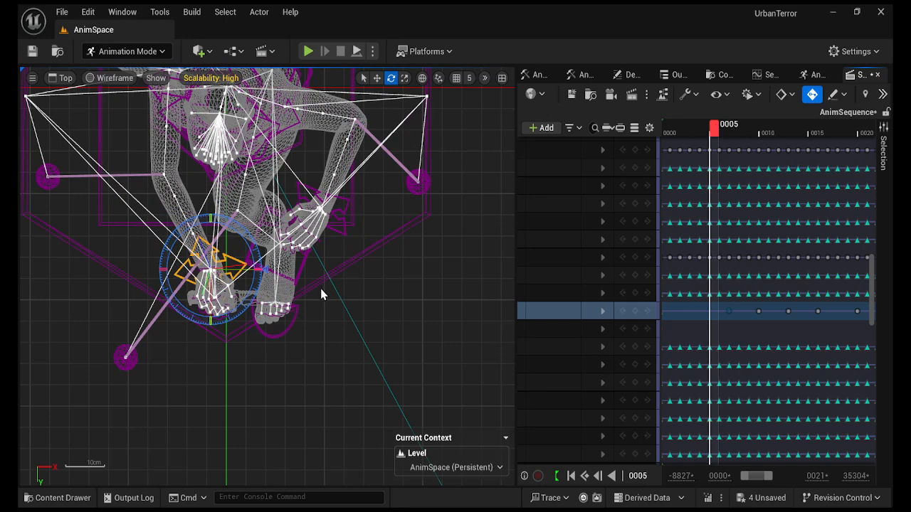
key(w)
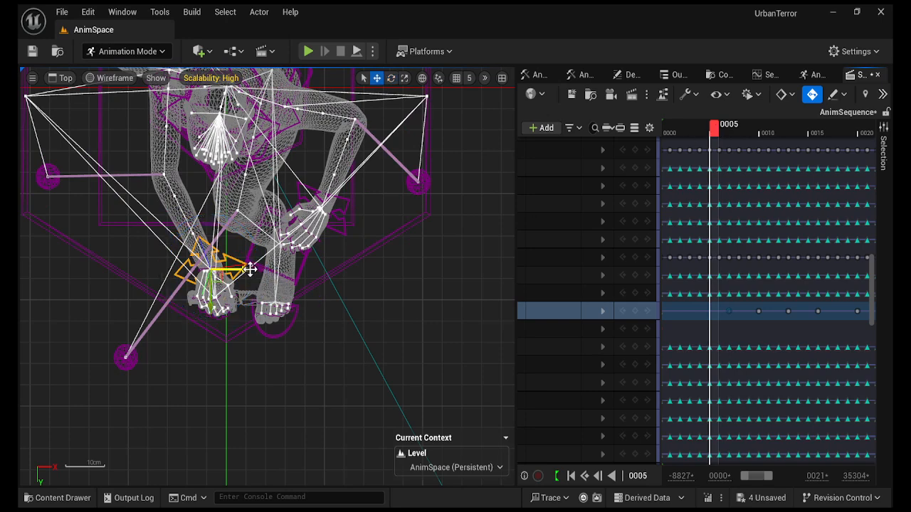
drag(246, 268, 254, 268)
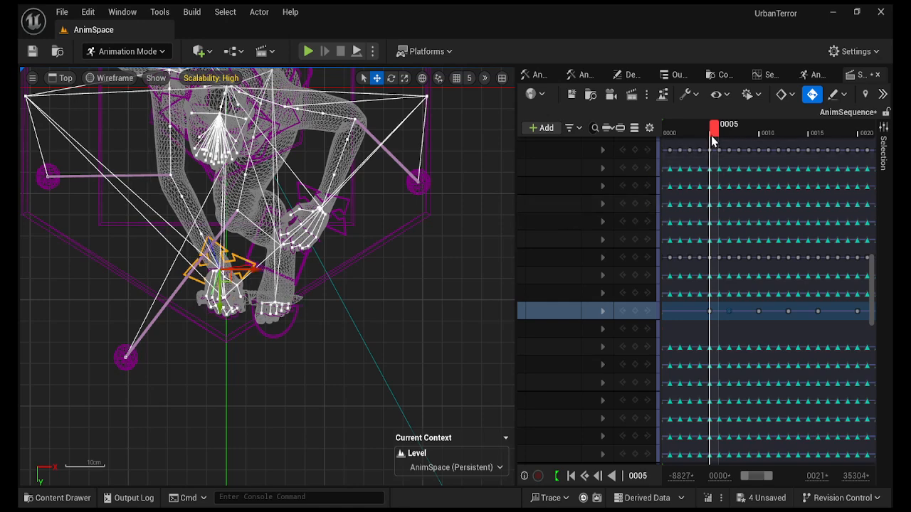
Step: Review the motion from frame 5 to 16, and adjust the pose of rHand_ik_ctrl at frame 18
drag(710, 138, 840, 95)
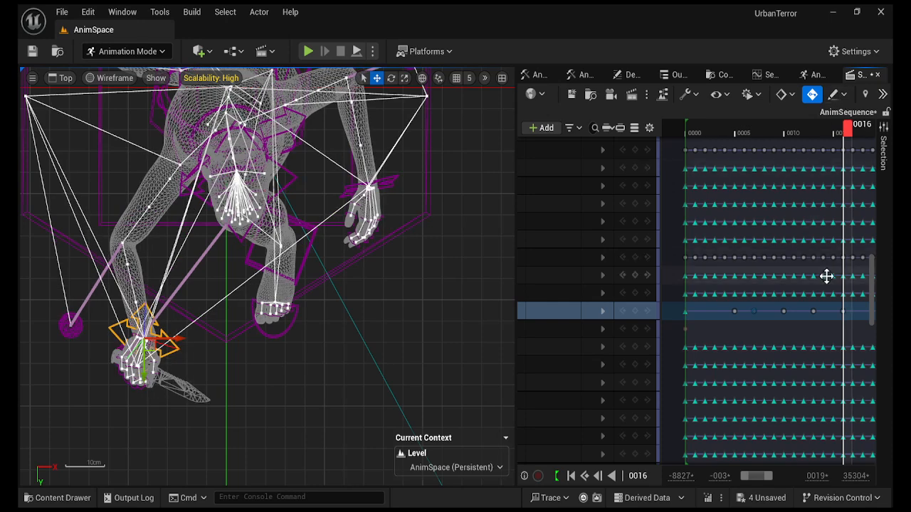
right_drag(799, 330, 734, 330)
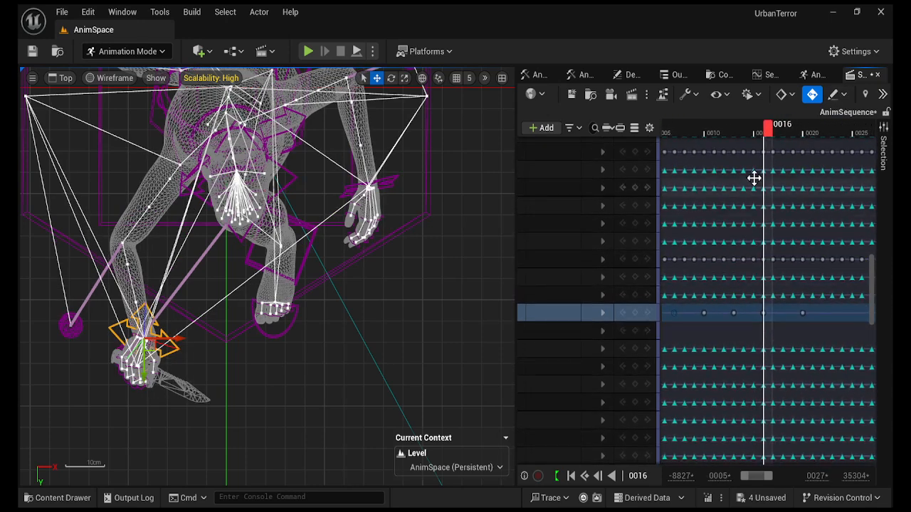
drag(778, 135, 790, 135)
drag(147, 321, 183, 331)
key(e)
Step: At frames 20 and 23, move rHand_ik_ctrl slightly outward along the X axis
drag(783, 129, 808, 126)
click(797, 131)
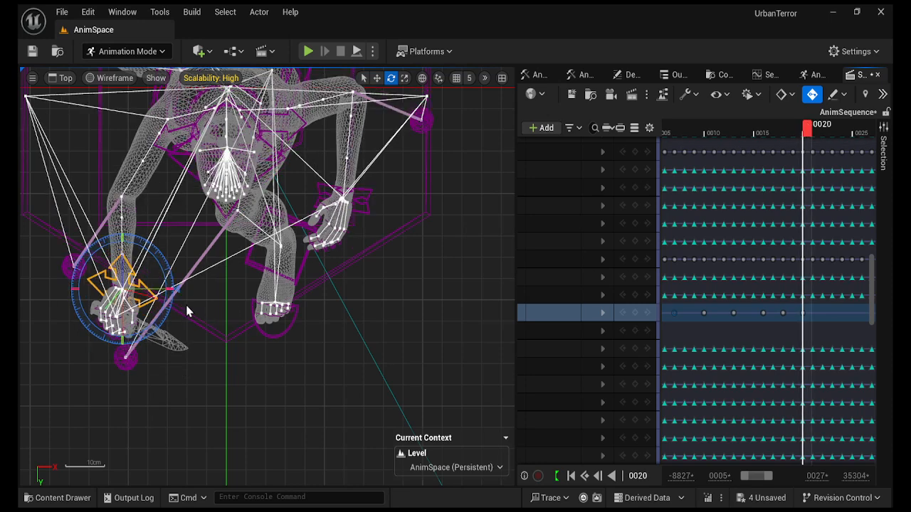
key(w)
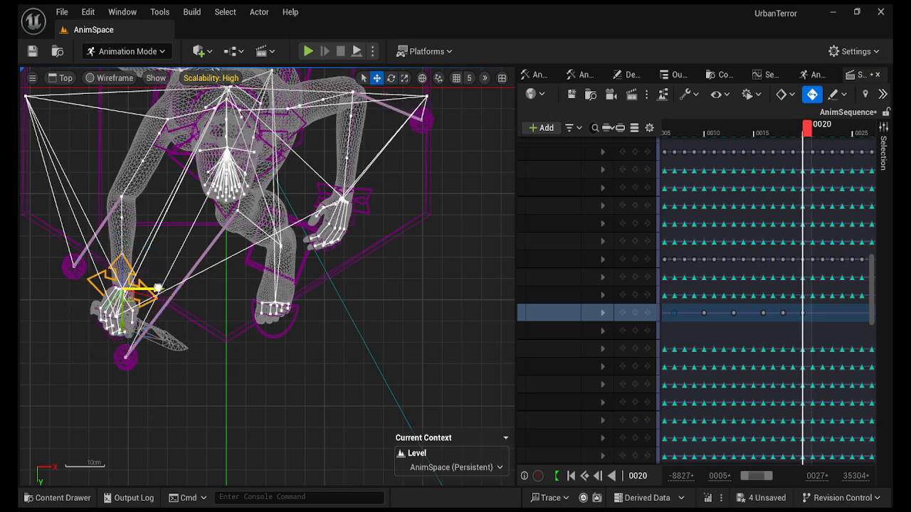
drag(158, 288, 151, 288)
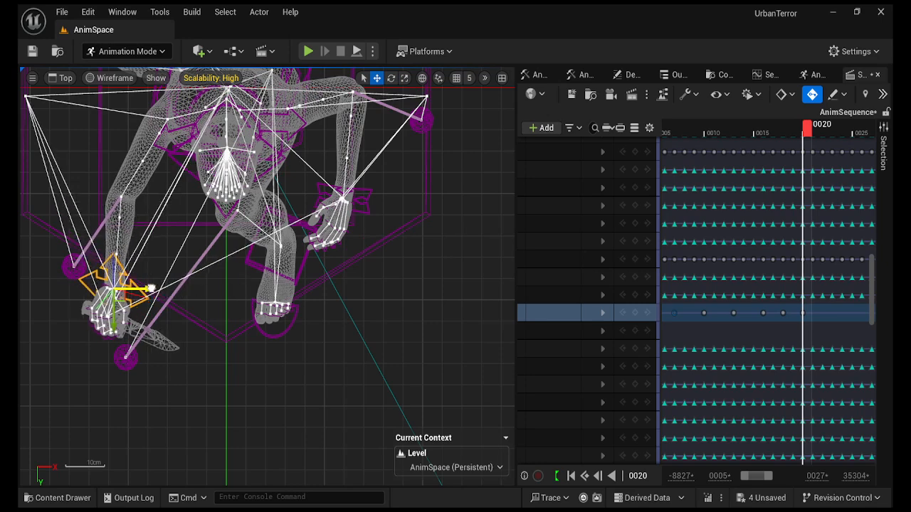
right_drag(828, 325, 763, 333)
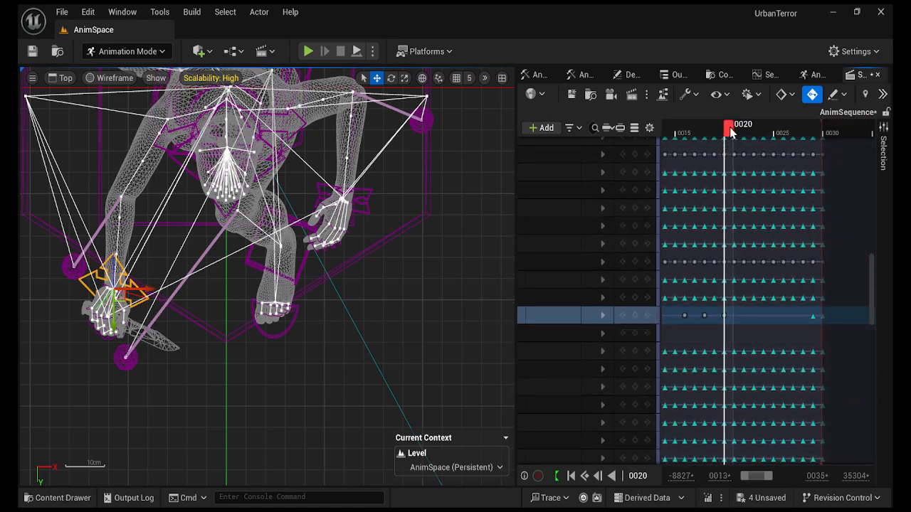
drag(736, 126, 760, 126)
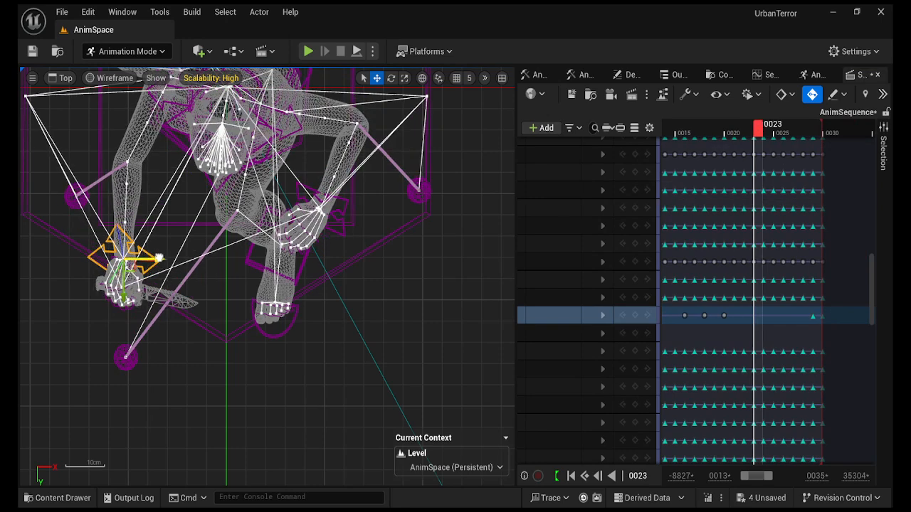
drag(159, 259, 151, 258)
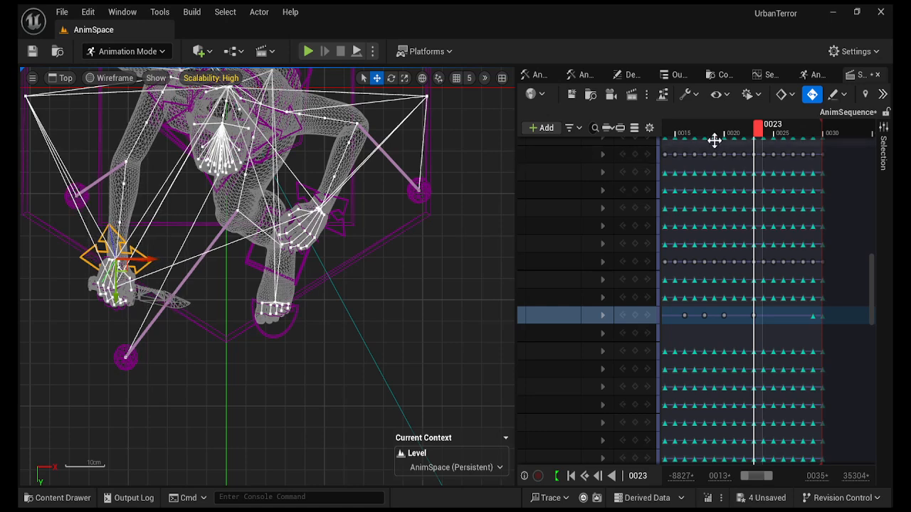
Step: Widen the track names and play the attack in the top and perspective views, rewinding to frame 0 after each playback
drag(768, 137, 804, 129)
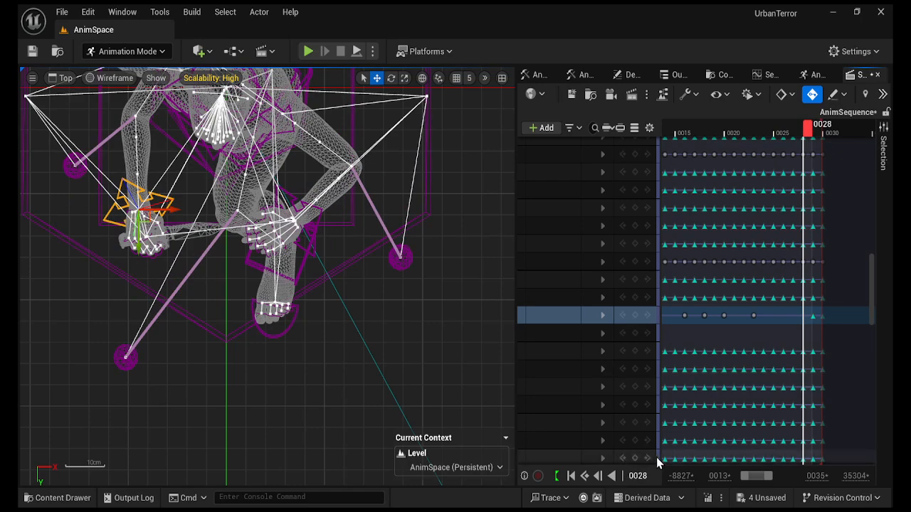
drag(659, 448, 687, 447)
click(624, 475)
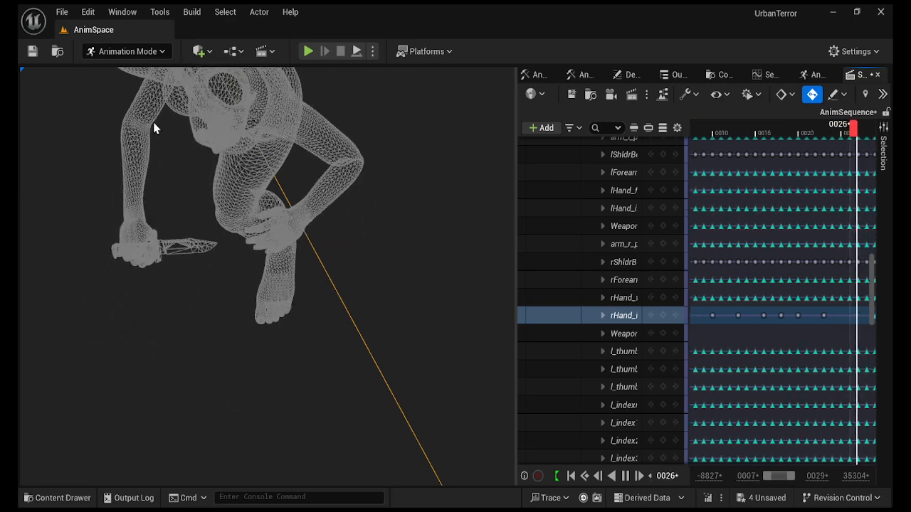
click(571, 477)
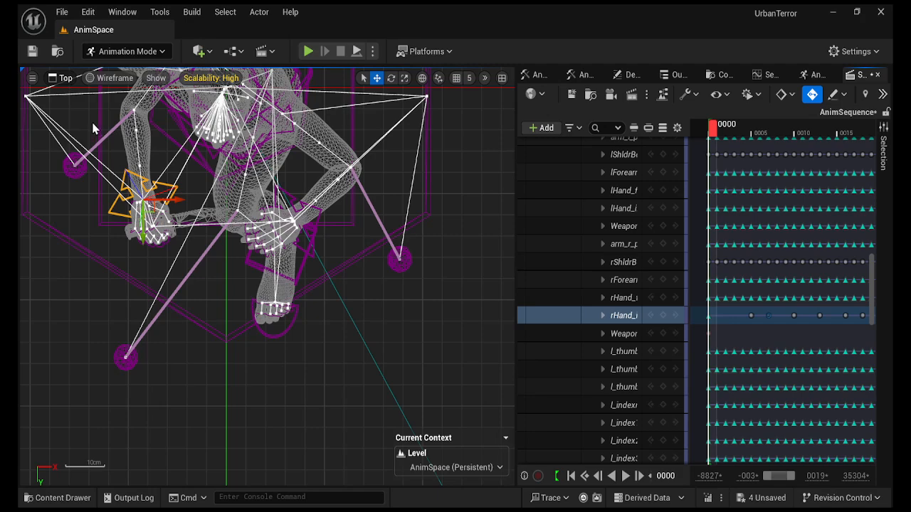
key(alt+g)
right_drag(377, 403, 406, 331)
click(626, 479)
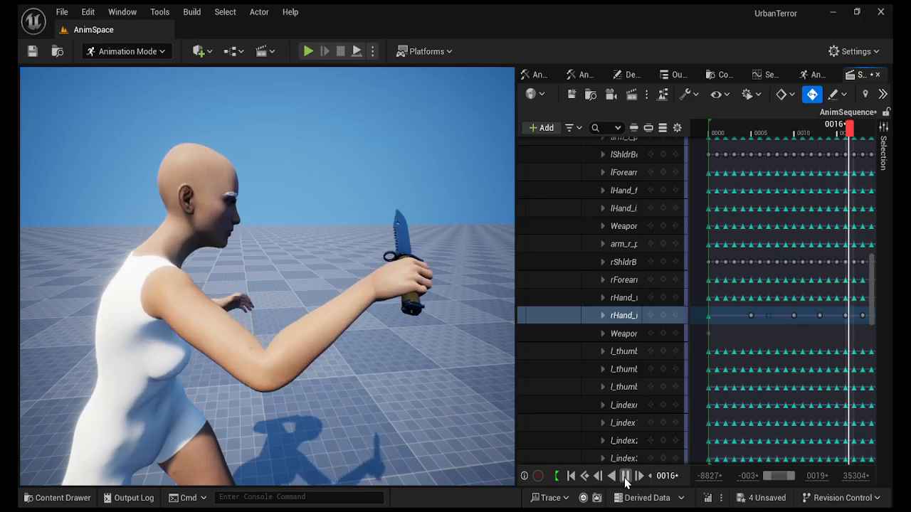
click(570, 476)
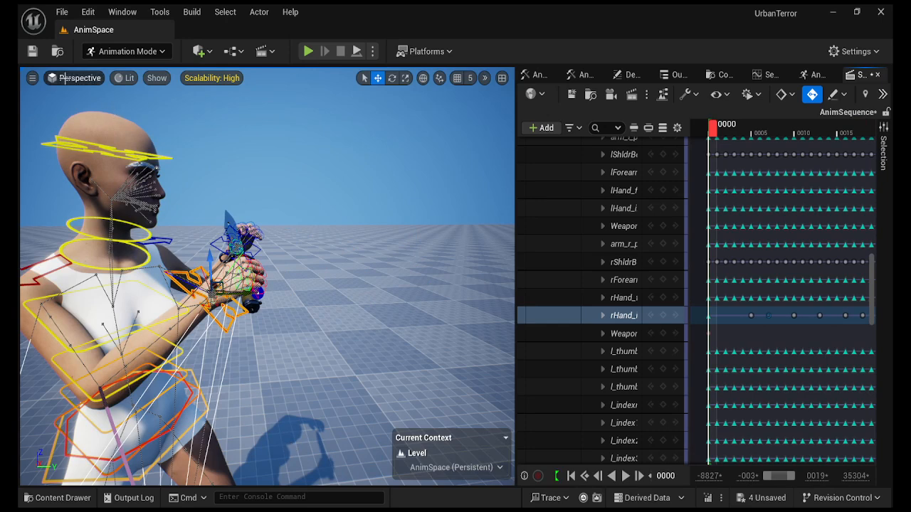
Step: In the Back wireframe view, raise rHand_ik_ctrl along the Z axis at frame 5
key(alt+shift+h)
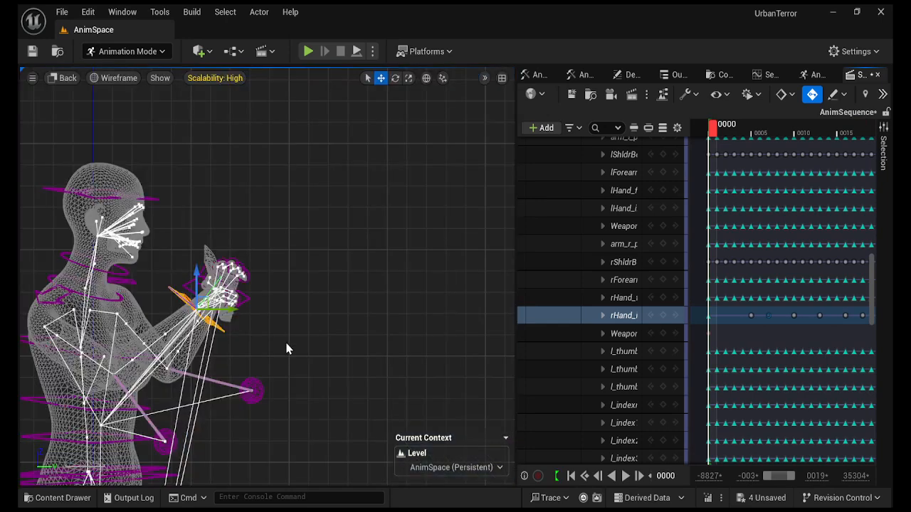
right_drag(761, 334, 747, 335)
drag(702, 130, 810, 121)
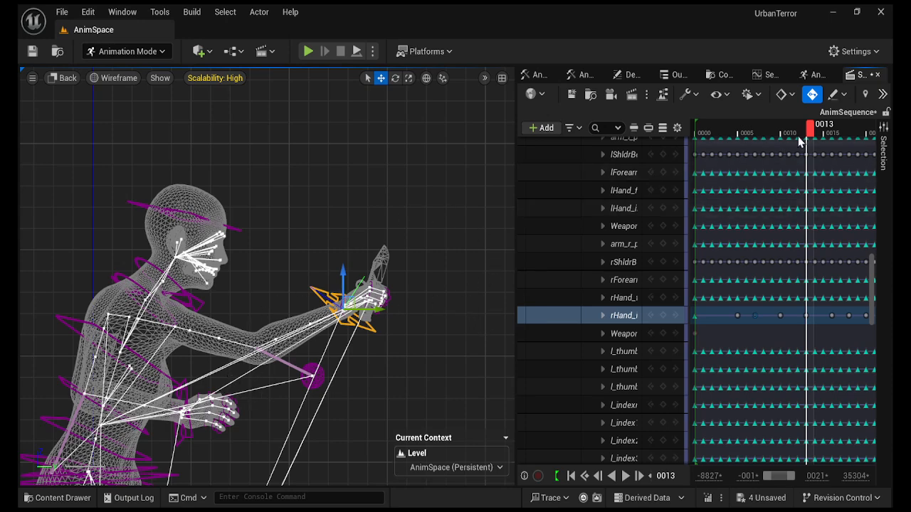
drag(809, 128, 740, 174)
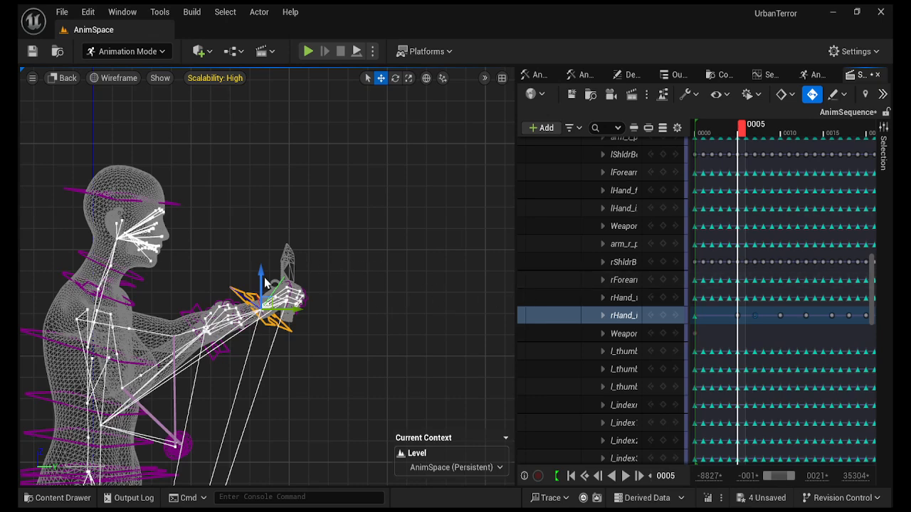
drag(258, 277, 257, 256)
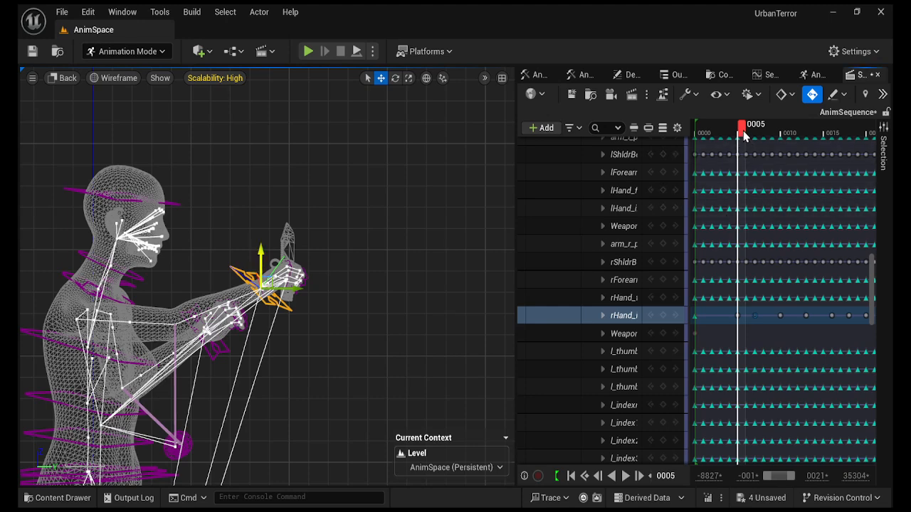
Step: At frame 7, raise rHand_ik_ctrl along the Z axis, and scrub to frame 10
drag(743, 135, 756, 131)
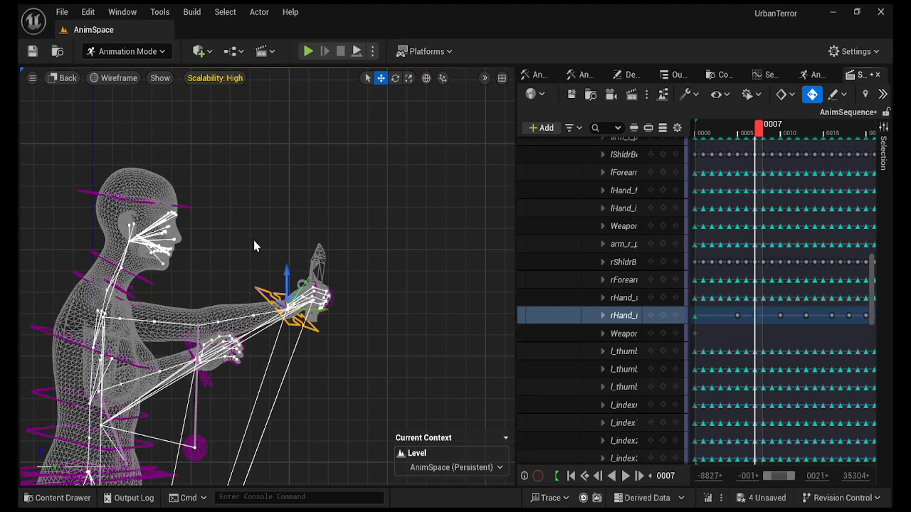
drag(285, 262, 287, 247)
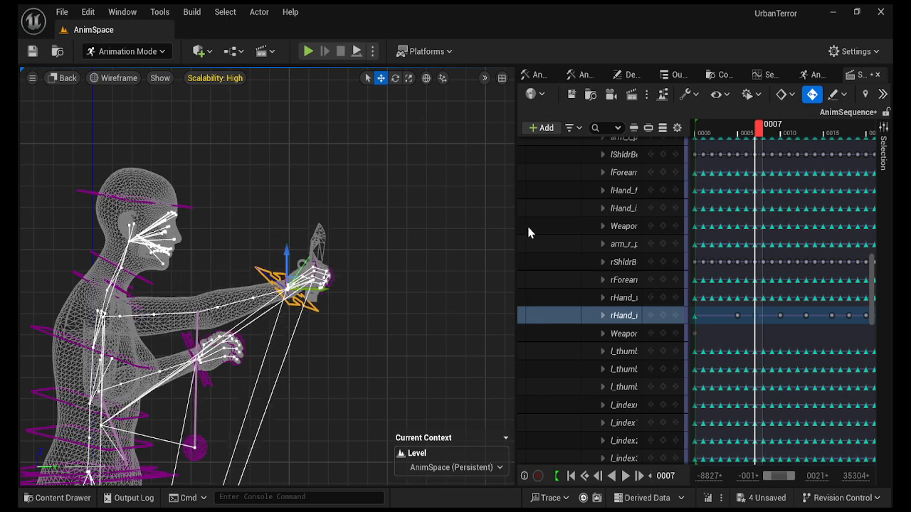
drag(762, 135, 783, 133)
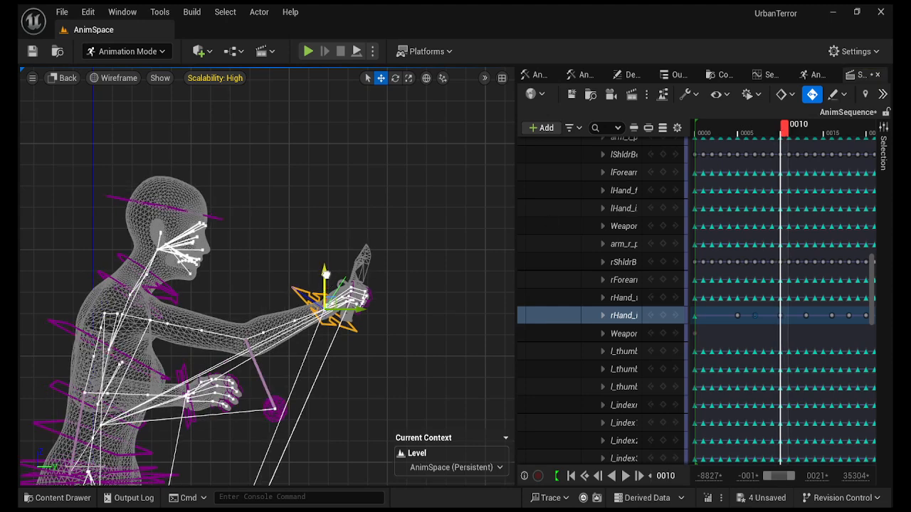
Step: Raise rHand_ik_ctrl along the Z axis at frames 10, 7 and 13, pulling it slightly inward along the Y axis at frame 7
drag(325, 273, 328, 235)
drag(786, 128, 764, 138)
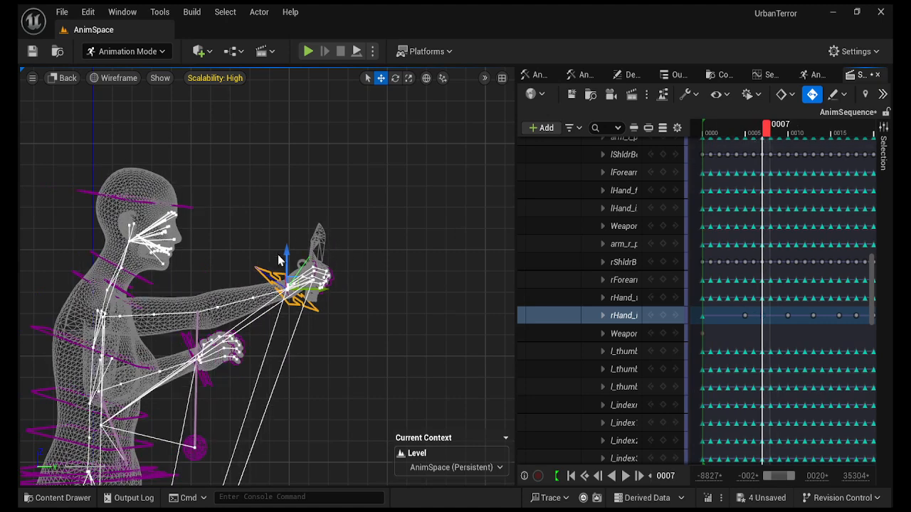
drag(284, 254, 282, 248)
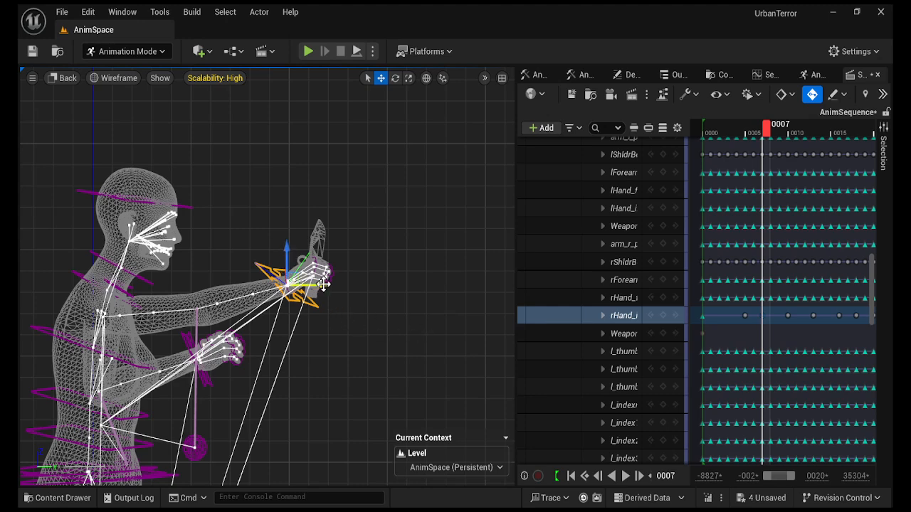
drag(313, 285, 309, 285)
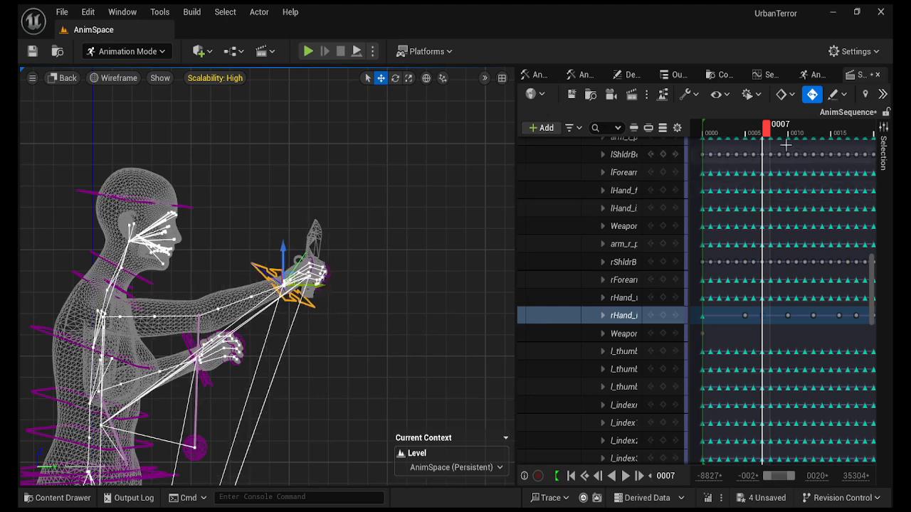
drag(769, 137, 818, 130)
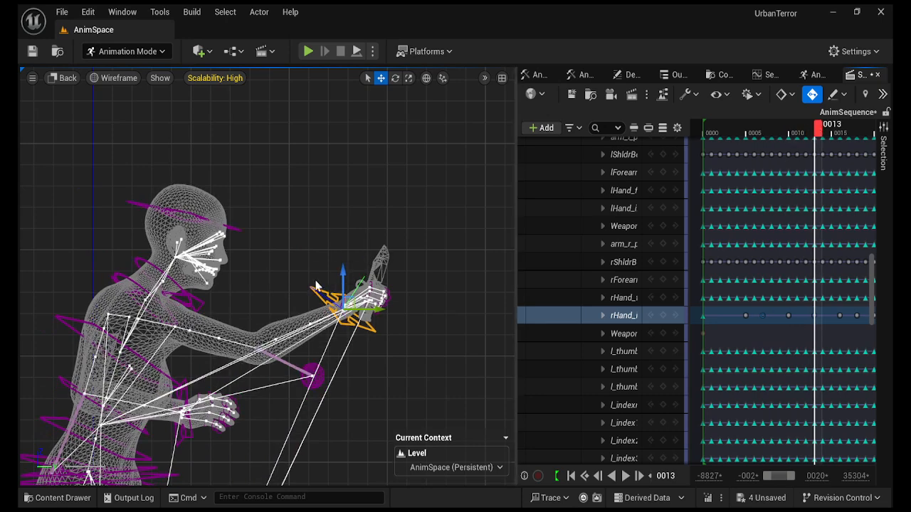
drag(344, 269, 344, 260)
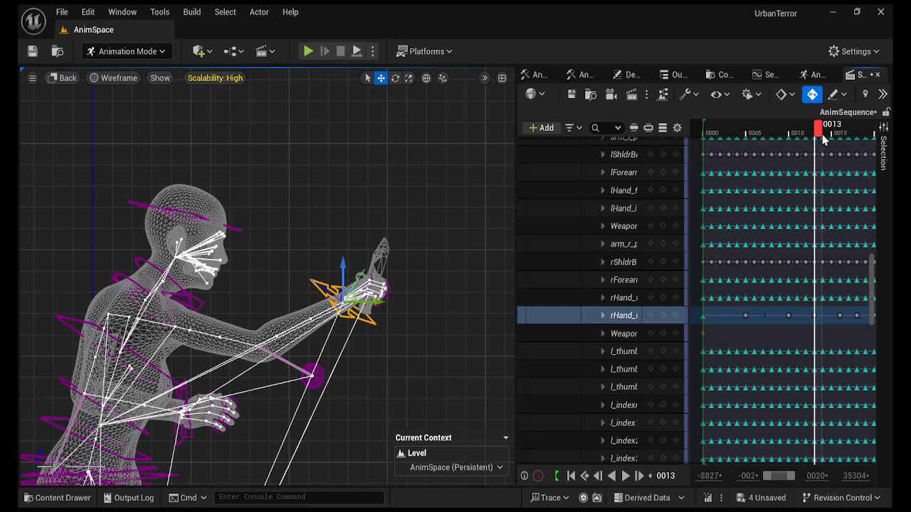
Step: At frames 16 and 18, lower rHand_ik_ctrl along the Z axis
drag(824, 137, 845, 138)
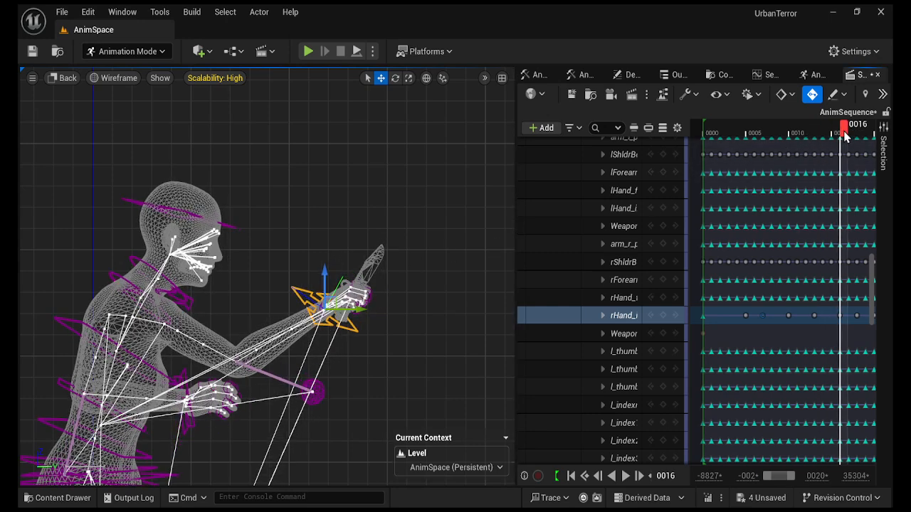
drag(327, 273, 331, 289)
right_drag(771, 338, 703, 350)
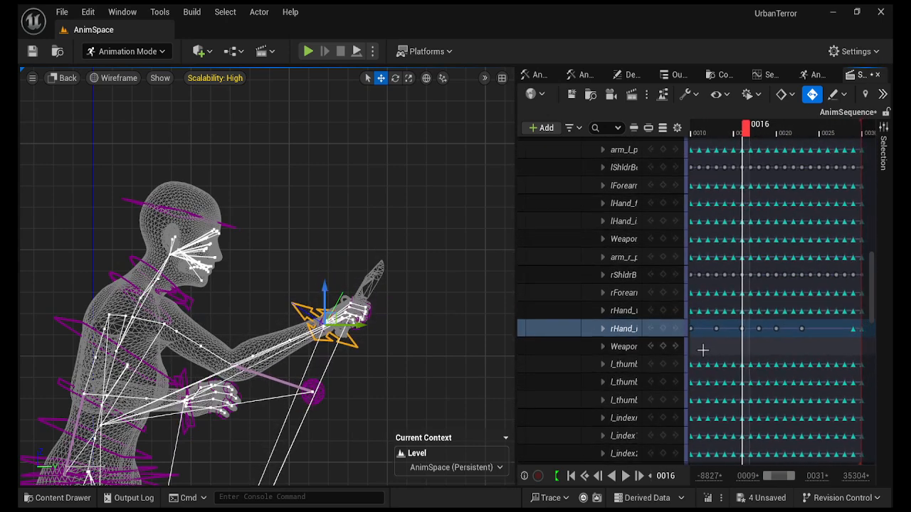
drag(749, 137, 765, 137)
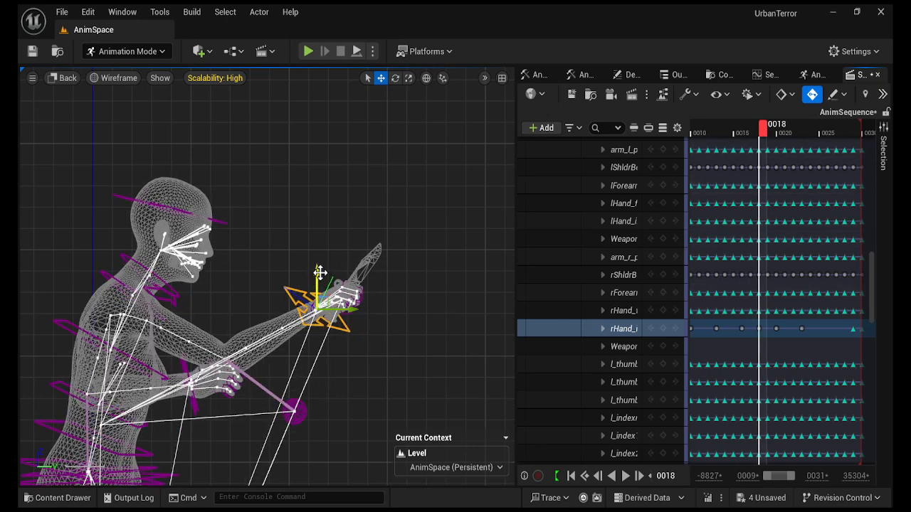
drag(322, 272, 375, 295)
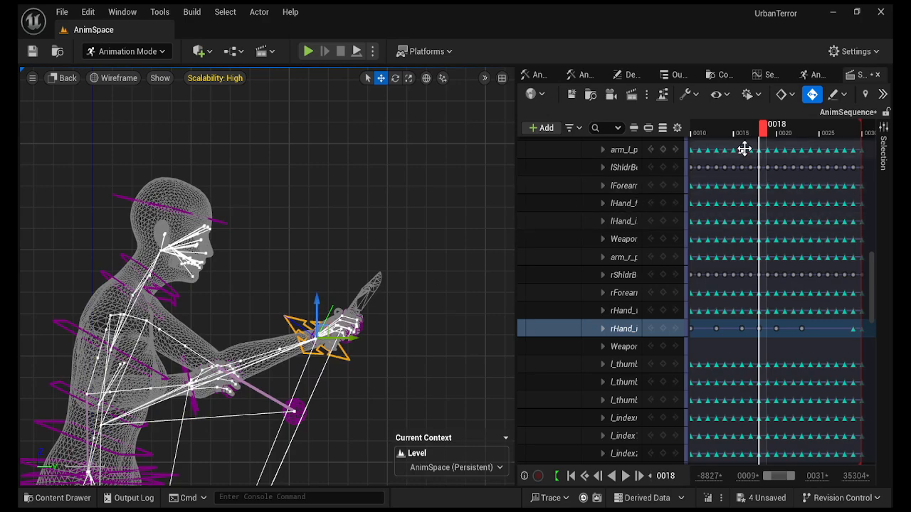
Step: At frames 20 and 23, lower rHand_ik_ctrl along the Z axis to continue the downward slash
drag(766, 137, 821, 138)
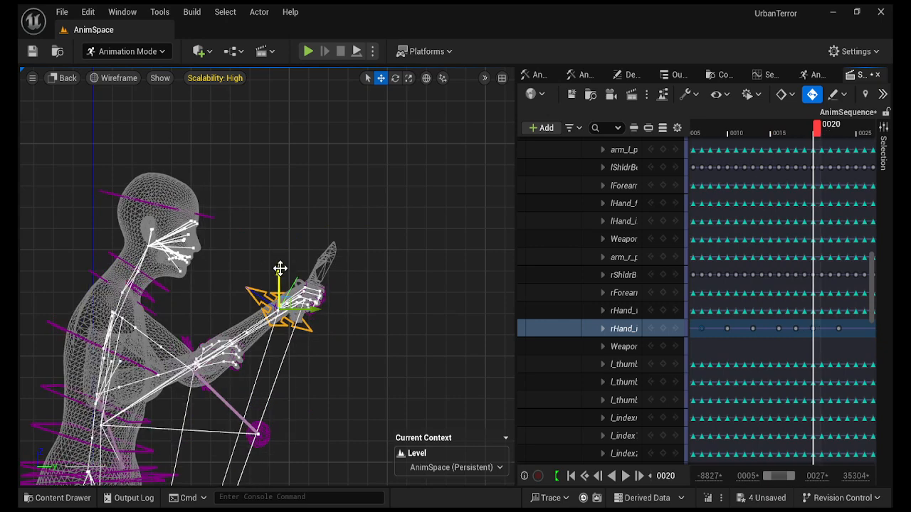
drag(280, 269, 279, 299)
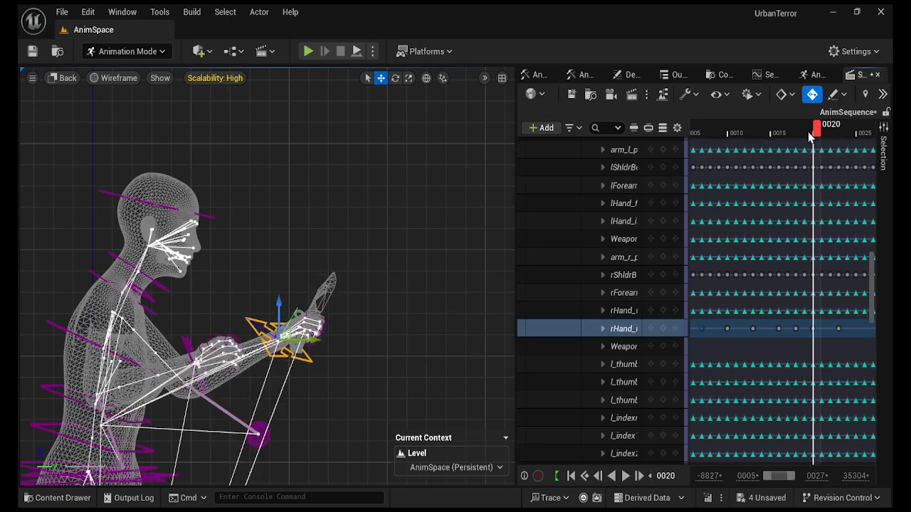
mouse_move(808, 132)
mouse_down()
mouse_move(821, 134)
mouse_move(777, 137)
mouse_move(816, 136)
mouse_up()
drag(279, 299, 279, 309)
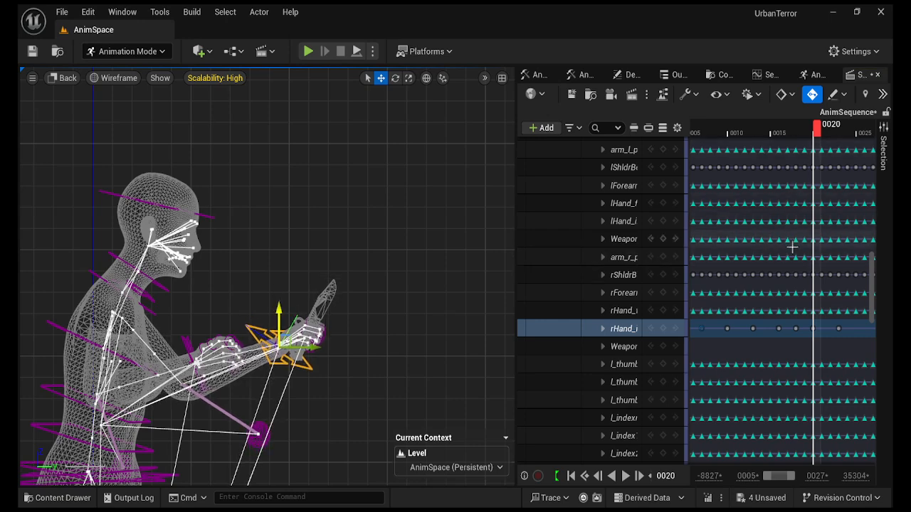
right_drag(811, 353, 756, 349)
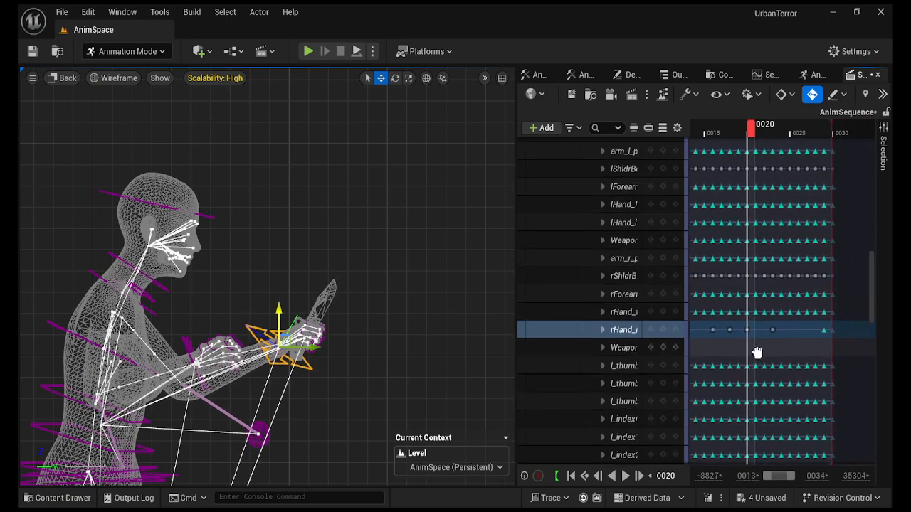
click(759, 135)
drag(759, 135, 777, 131)
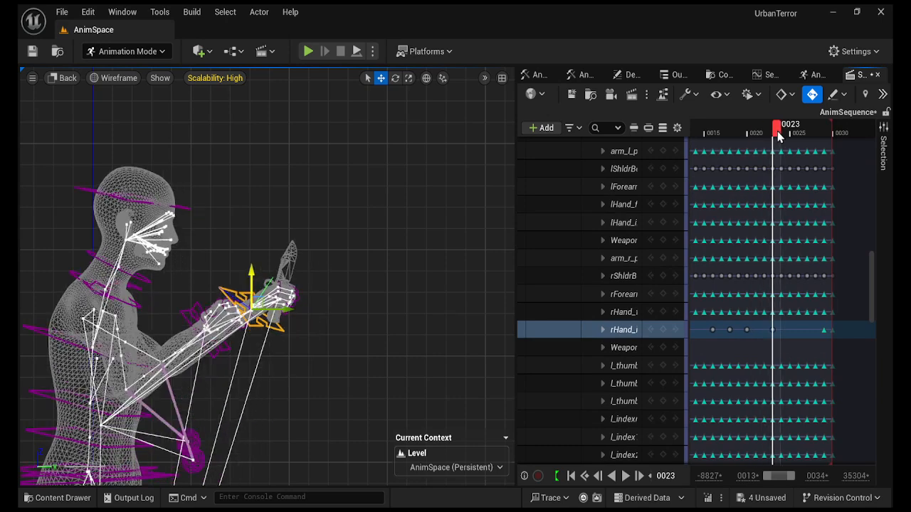
drag(251, 272, 254, 290)
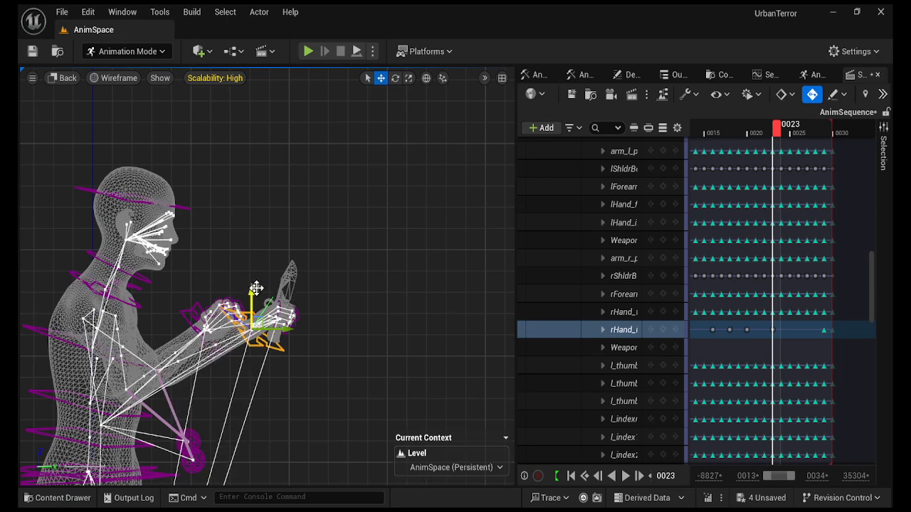
Step: Scrub to frame 29, play the attack in the Back view, and rewind to frame 0
drag(776, 129, 825, 130)
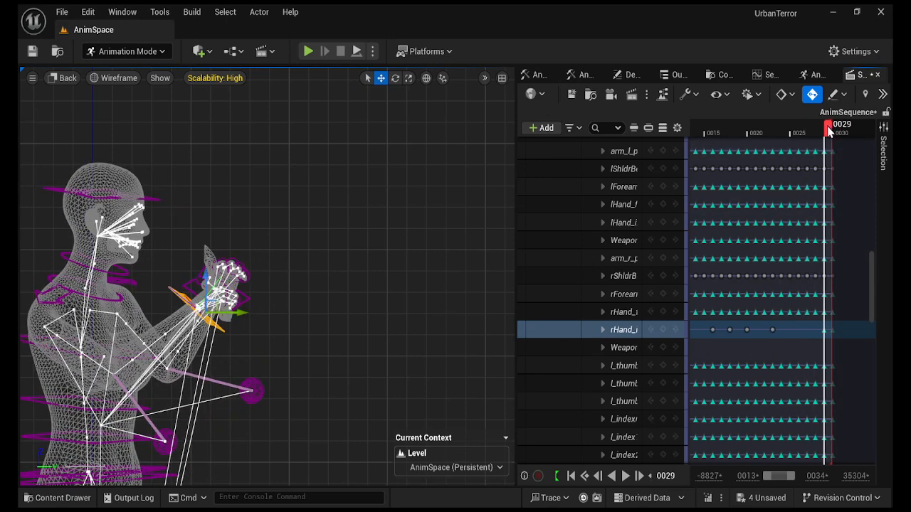
click(626, 476)
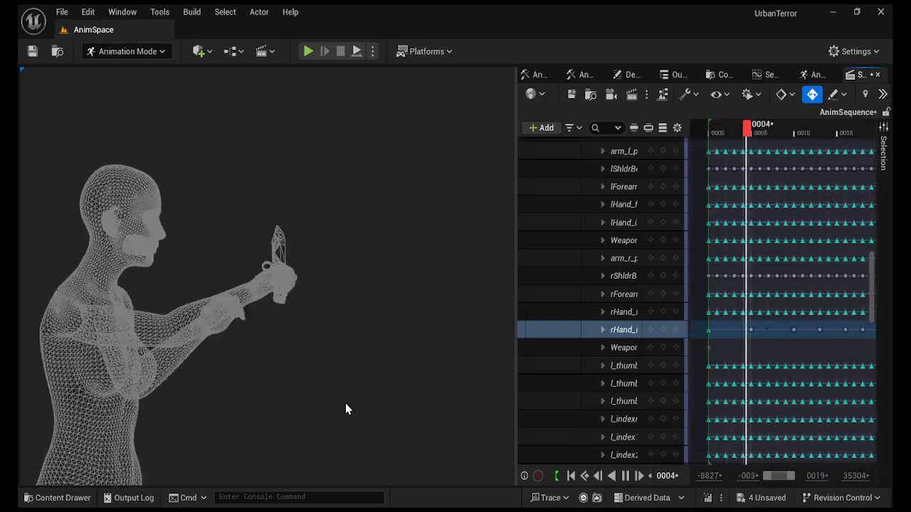
click(572, 477)
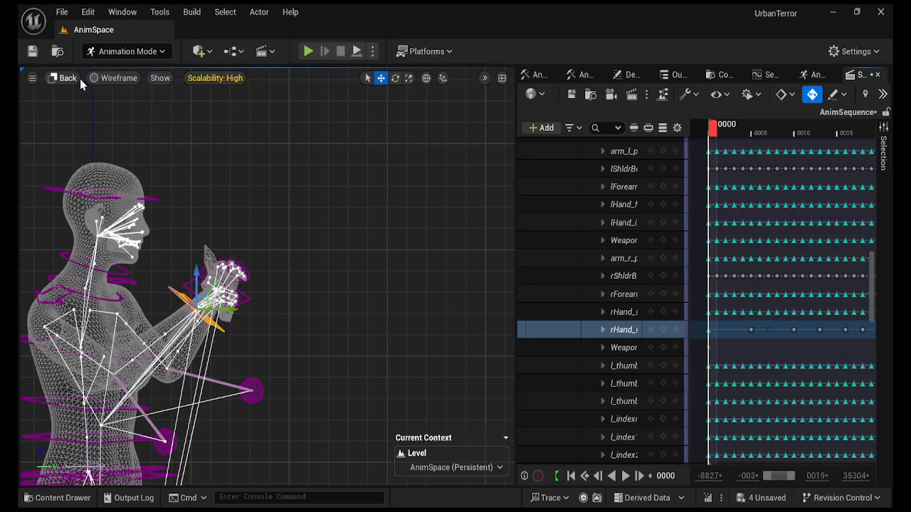
Step: Switch to the perspective view, look at the knife from the character's viewpoint, and show the whole 30-frame range in the timeline
click(122, 123)
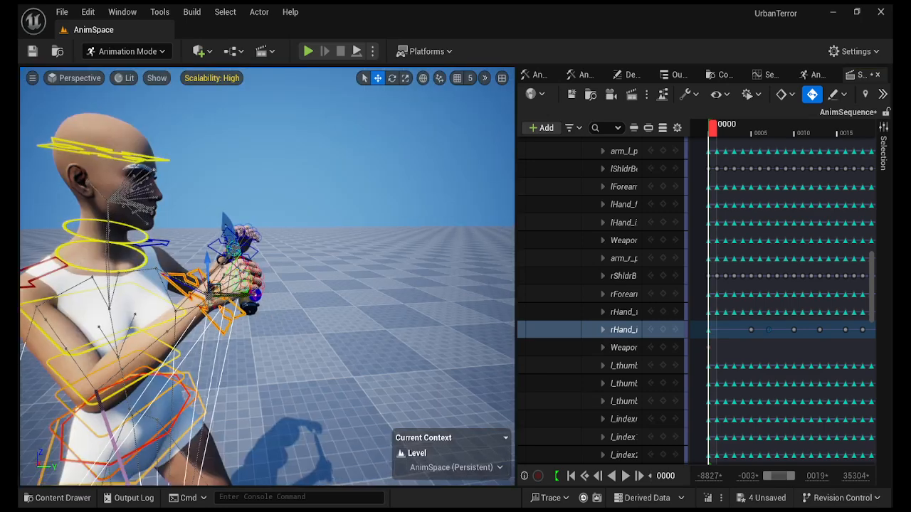
right_drag(282, 313, 241, 315)
mouse_move(420, 230)
right_down()
mouse_move(445, 231)
mouse_move(425, 224)
right_up()
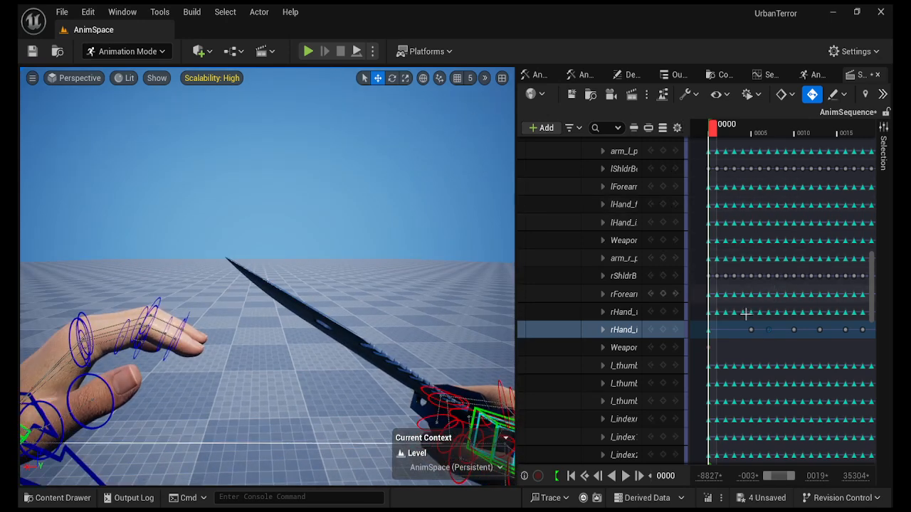
right_drag(749, 357, 745, 356)
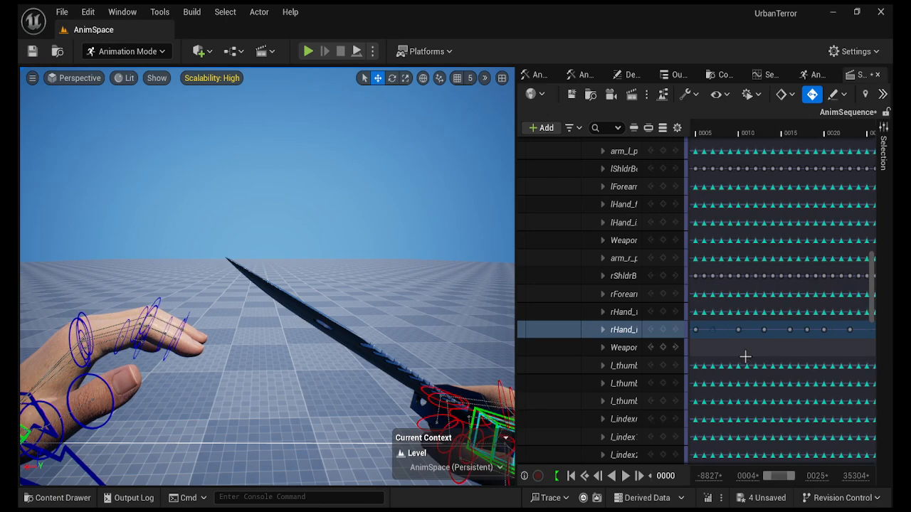
ctrl+scroll(765, 339, down, 3)
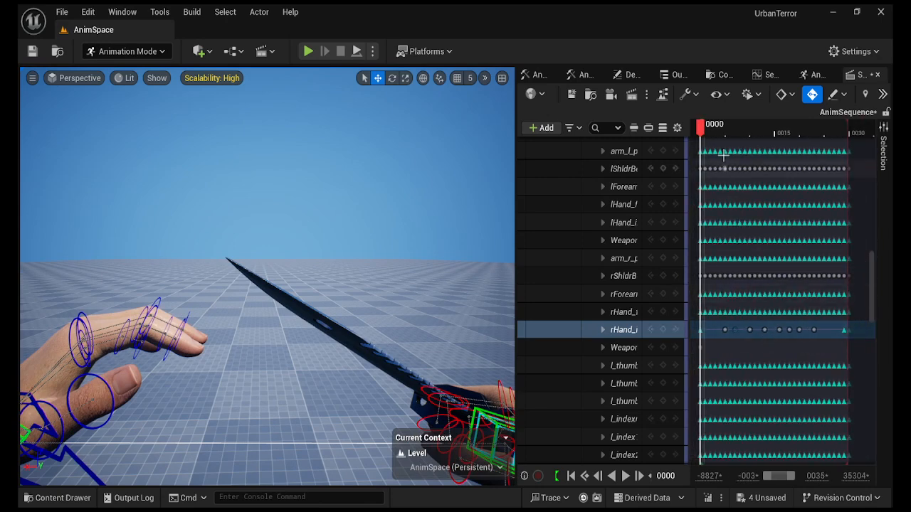
Step: Scrub to frames 6, 11 and 22 and examine the knife slash from the character's viewpoint
drag(703, 130, 734, 125)
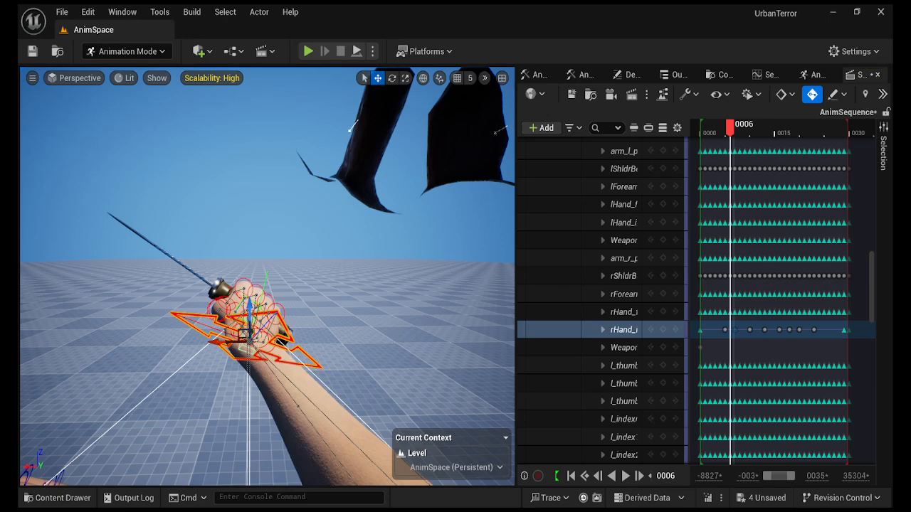
right_drag(385, 339, 407, 332)
middle_drag(407, 331, 407, 317)
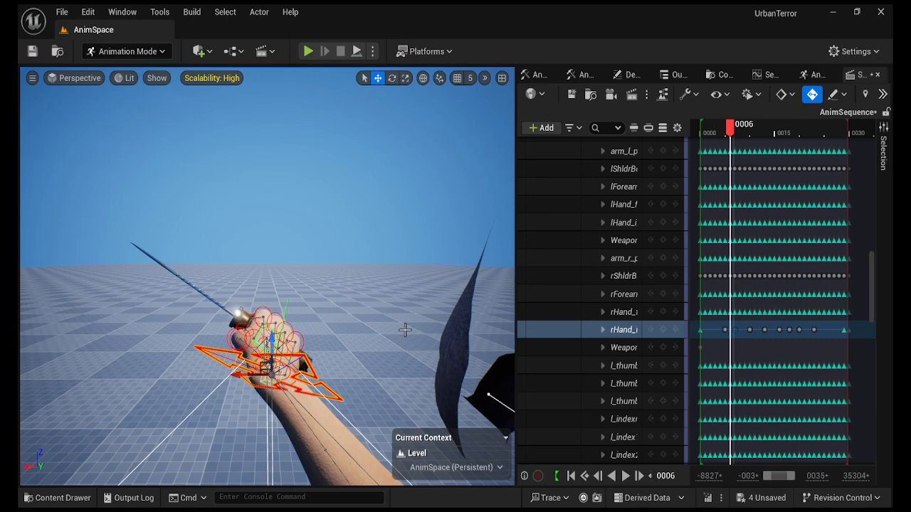
right_drag(268, 285, 249, 302)
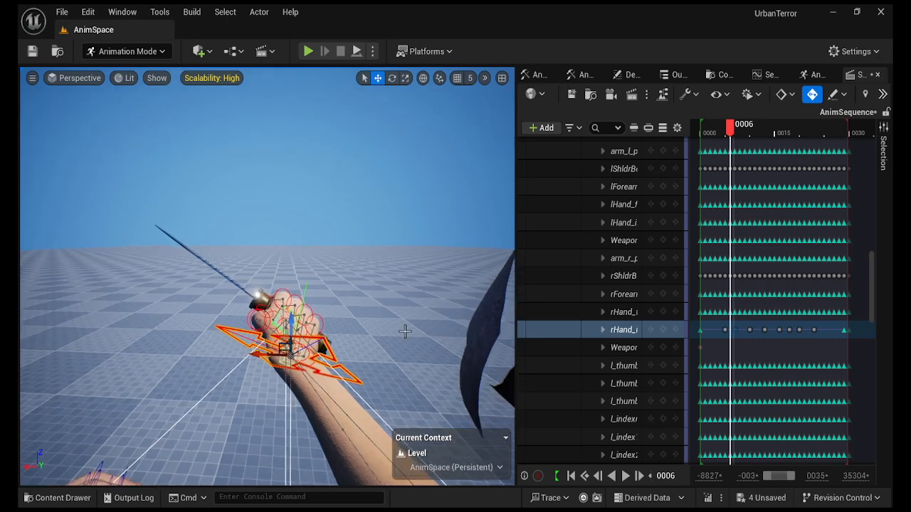
drag(732, 136, 760, 126)
right_drag(460, 351, 460, 374)
mouse_move(462, 480)
right_down()
mouse_move(244, 401)
mouse_move(291, 421)
mouse_move(296, 397)
mouse_move(486, 483)
mouse_move(503, 478)
right_up()
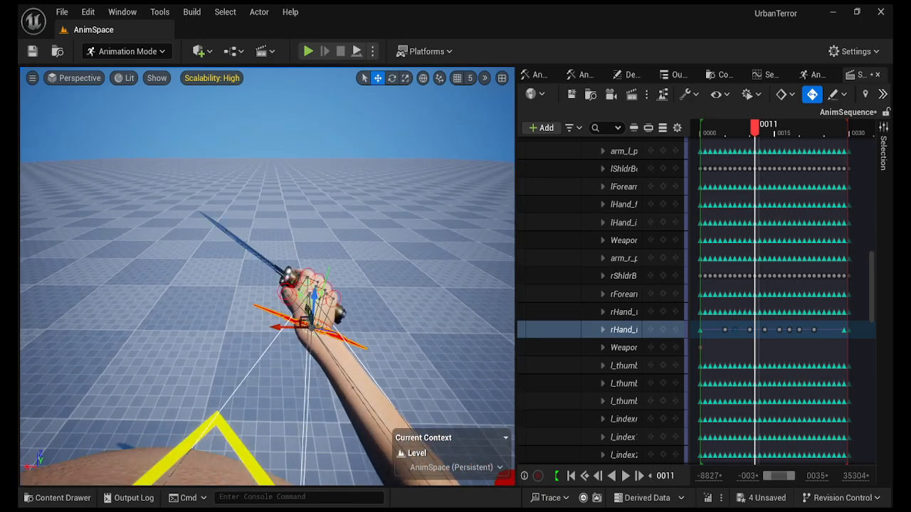
right_drag(406, 358, 384, 354)
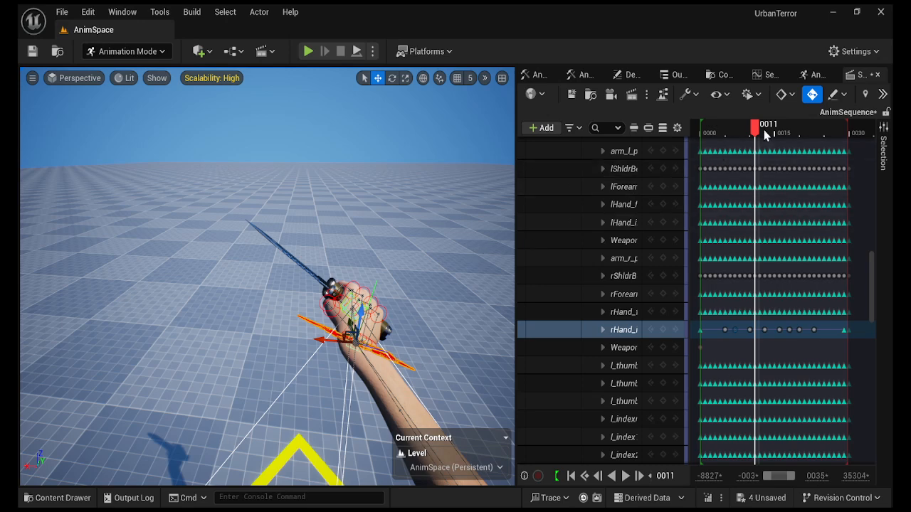
drag(756, 132, 809, 157)
right_drag(341, 284, 351, 231)
key(q)
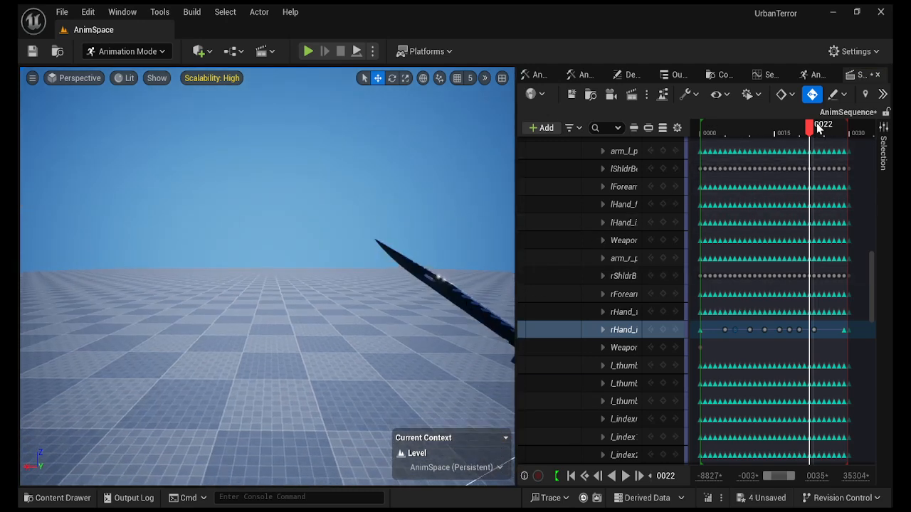
Step: At frame 5, rotate rHand_ik_ctrl in local space to adjust the blade's angle, and return to frame 0 to compare the starting pose
drag(811, 132, 725, 151)
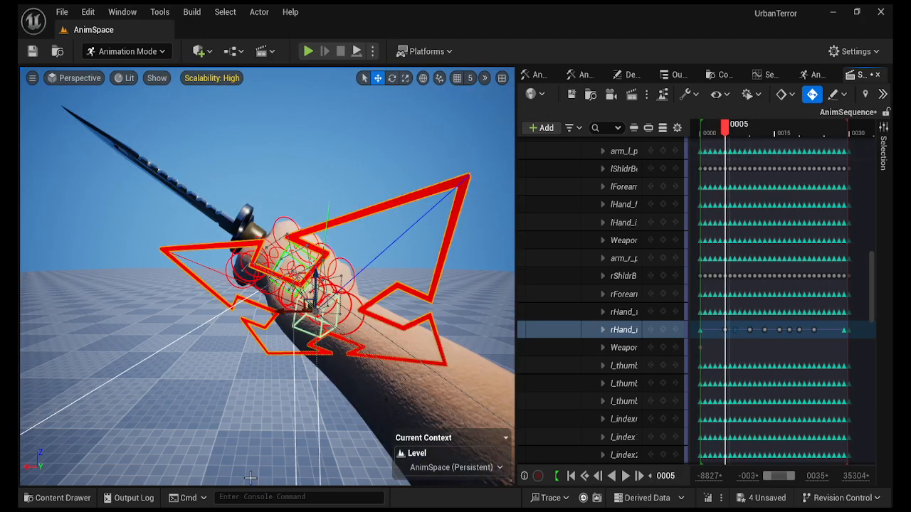
right_drag(250, 478, 246, 504)
key(e)
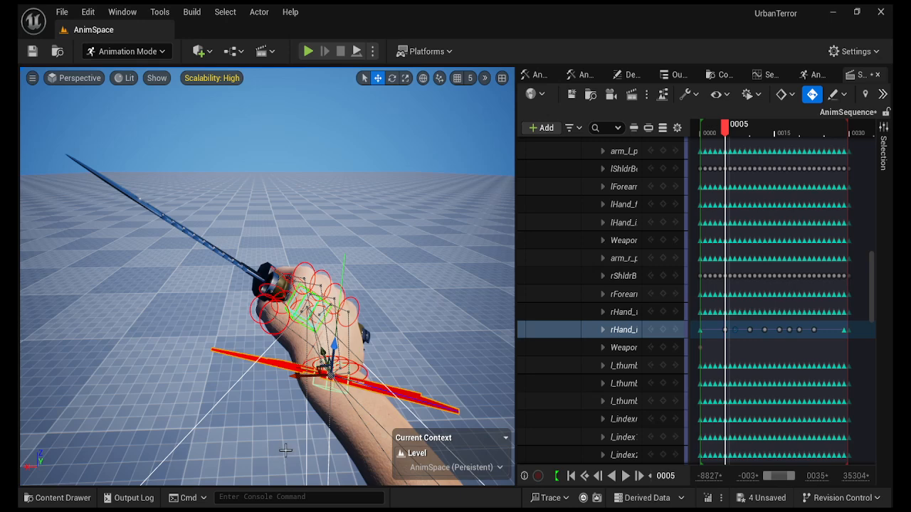
key(e)
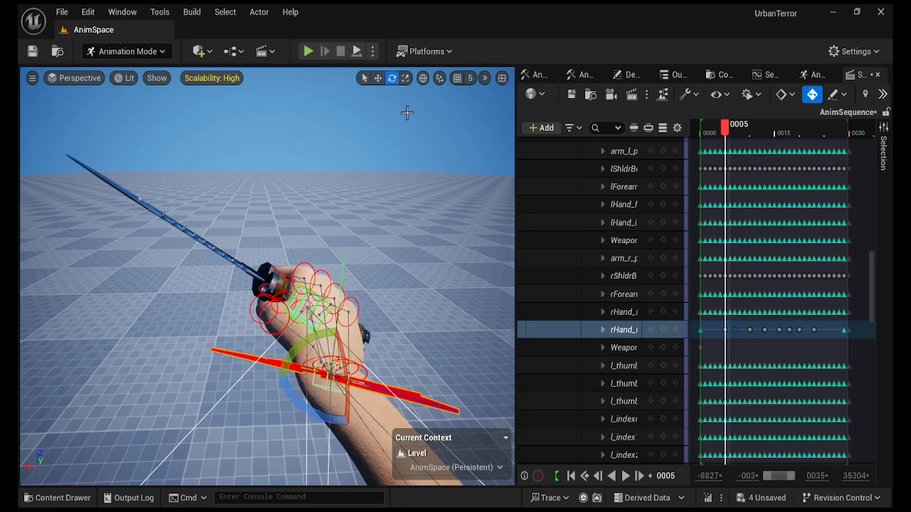
click(424, 78)
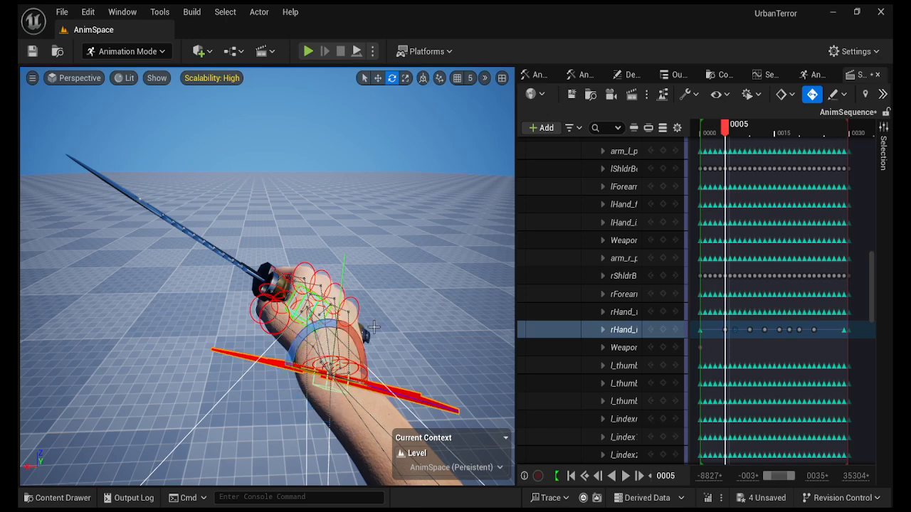
drag(347, 333, 404, 345)
right_drag(409, 343, 431, 333)
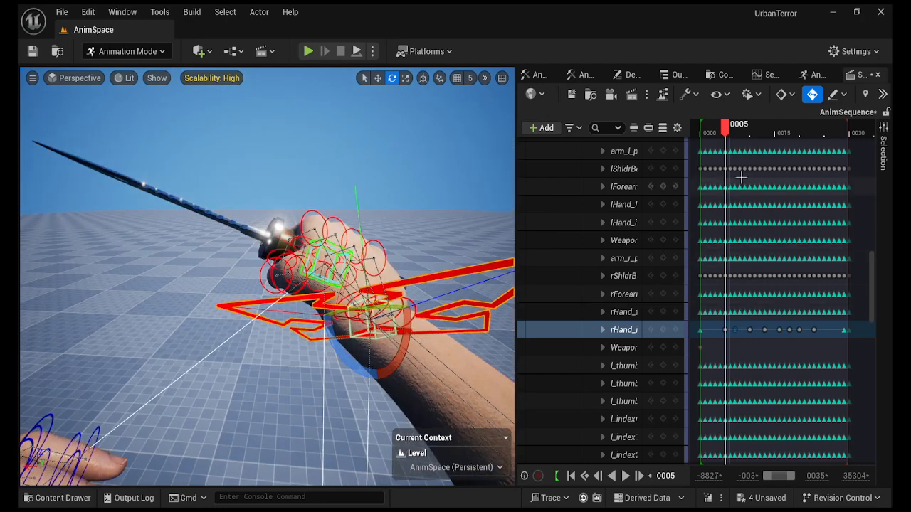
drag(725, 135, 702, 135)
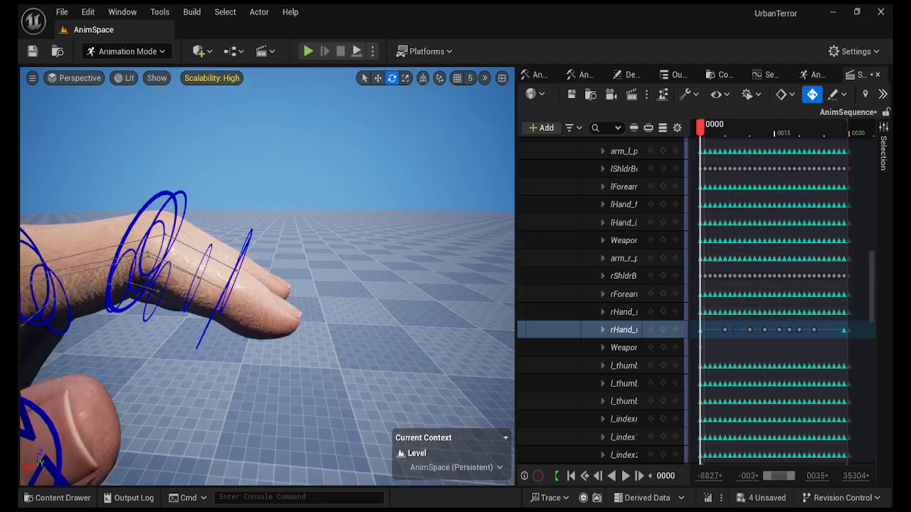
right_drag(412, 333, 436, 318)
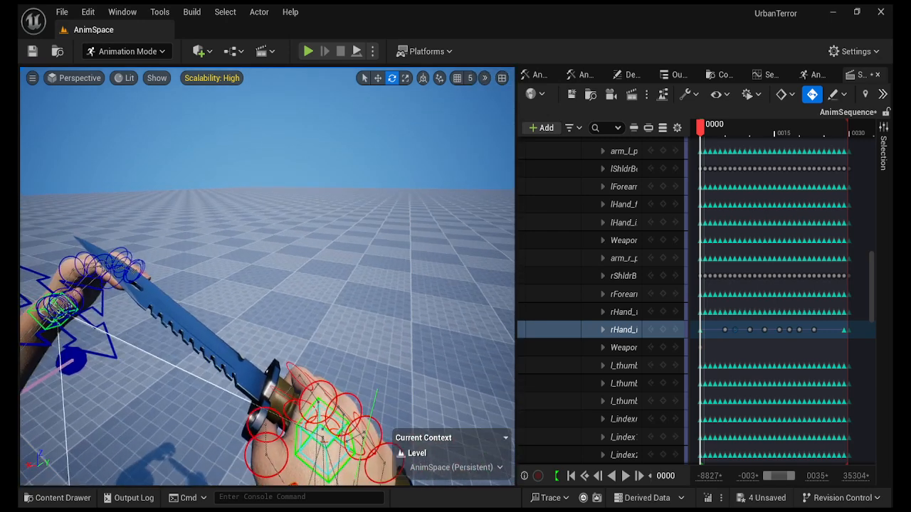
Step: At frame 7, rotate rHand_ik_ctrl to tilt the knife blade further toward the character's left
mouse_move(703, 134)
mouse_down()
mouse_move(742, 129)
mouse_move(706, 130)
mouse_move(720, 140)
mouse_up()
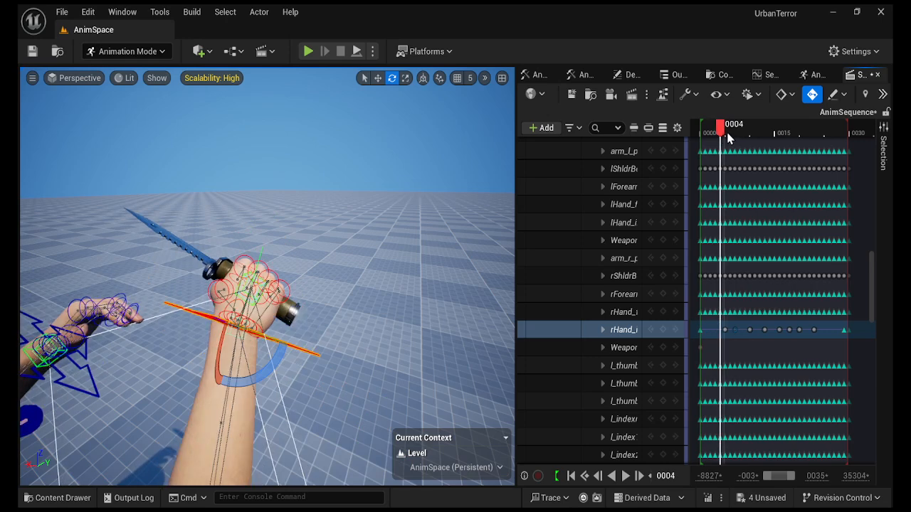
drag(721, 135, 737, 133)
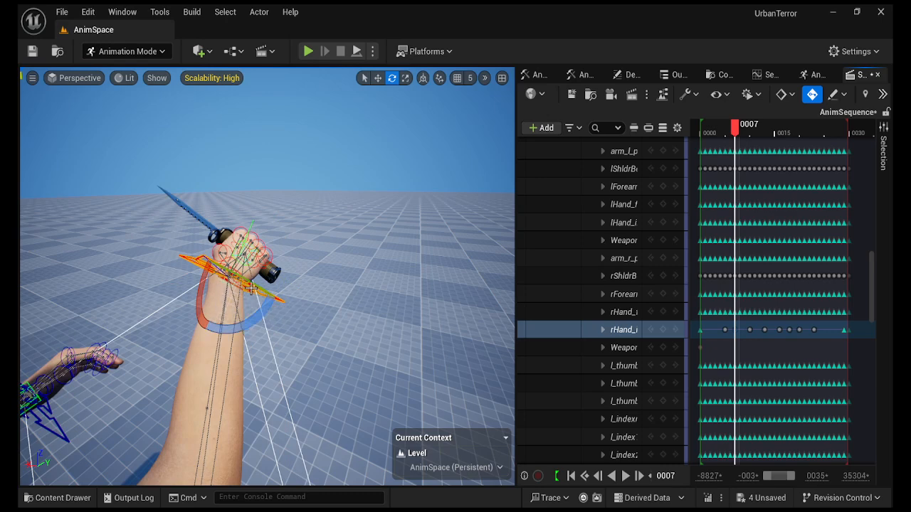
drag(248, 282, 181, 259)
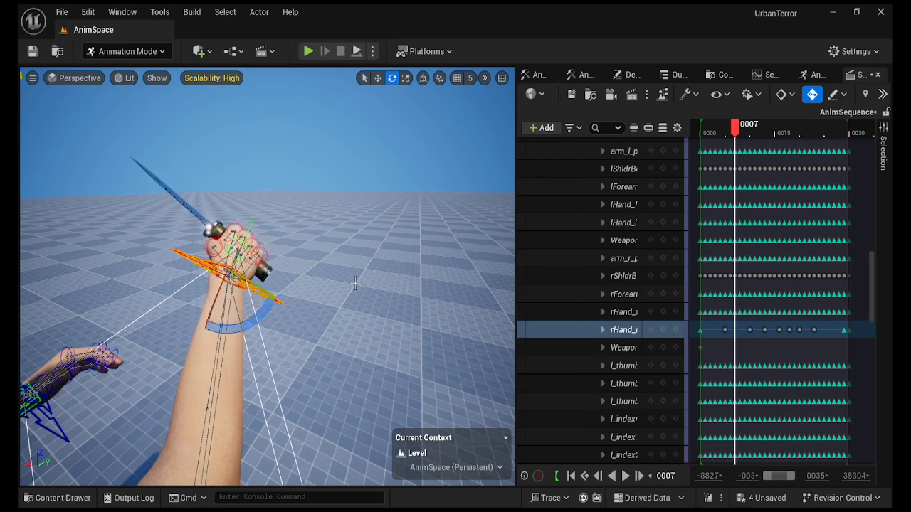
Step: At frame 16, rotate rHand_ik_ctrl to refine the blade's angle in the slash, working from the close perspective view
drag(734, 127, 800, 128)
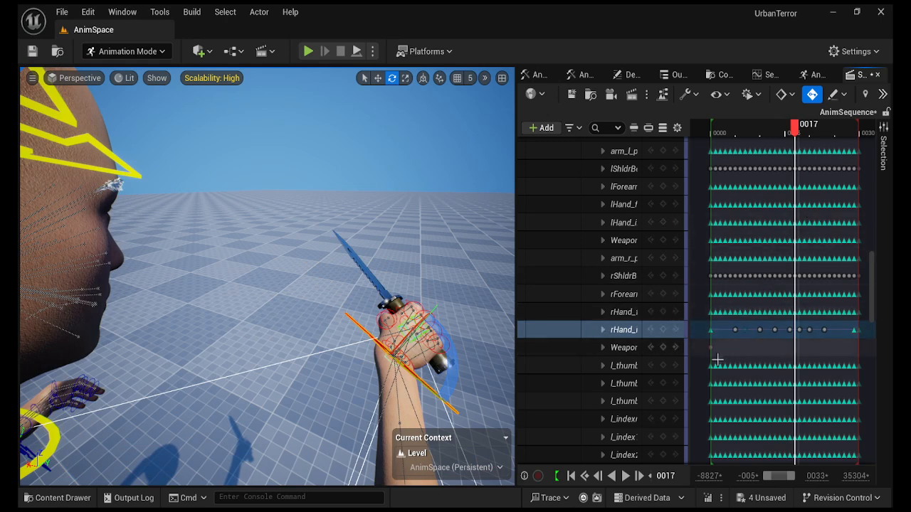
click(597, 476)
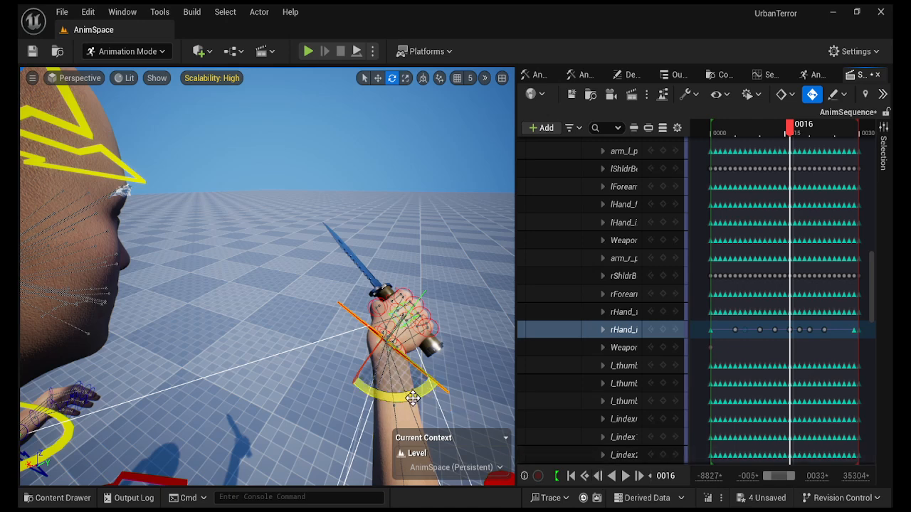
drag(412, 398, 381, 400)
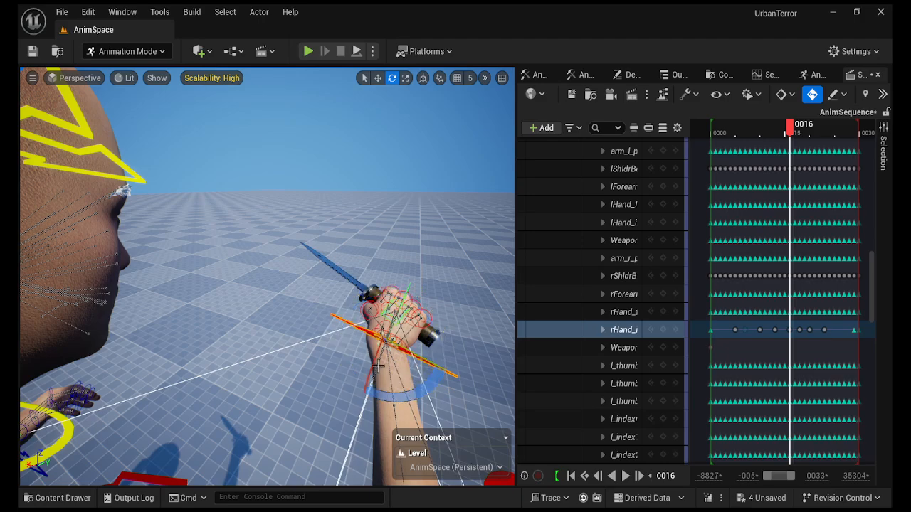
right_drag(434, 423, 443, 393)
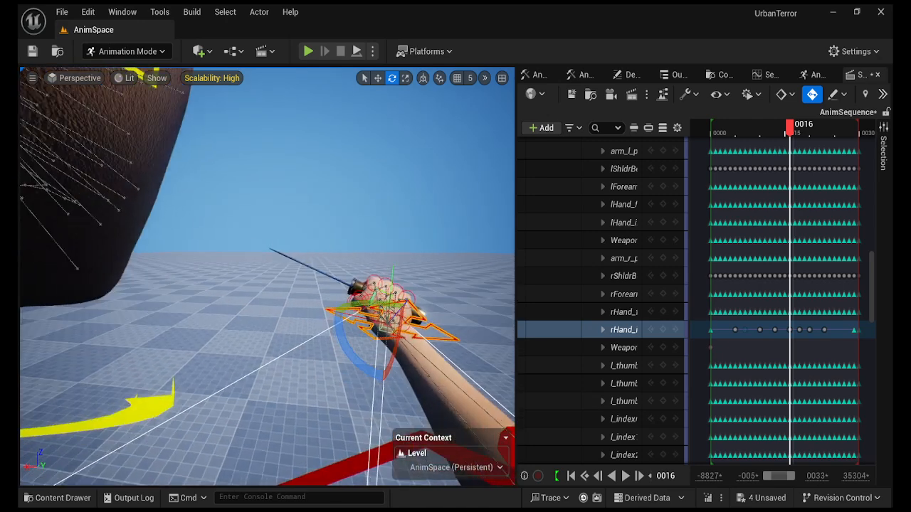
drag(393, 346, 393, 342)
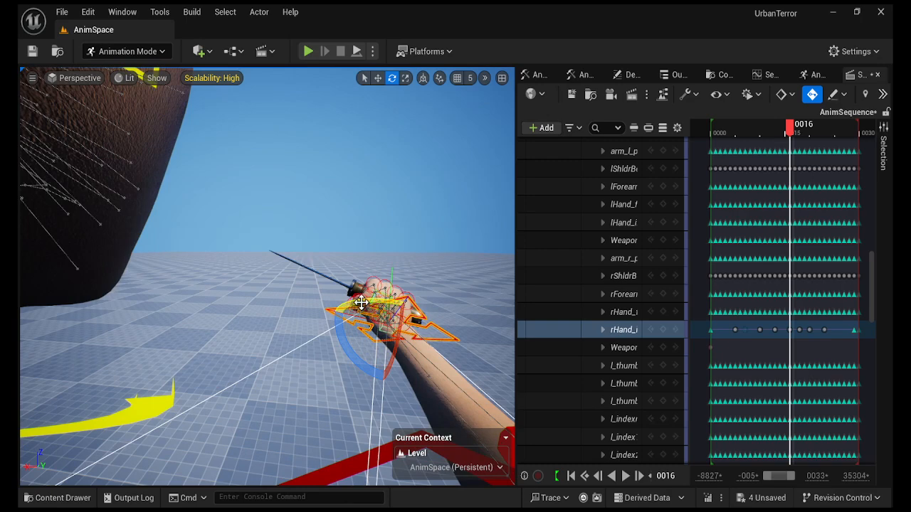
drag(361, 305, 352, 310)
Step: View the whole character, scrub to frame 20, play the knife attack, and rewind to frame 0
right_drag(351, 320, 380, 338)
right_drag(313, 340, 325, 390)
drag(790, 135, 817, 156)
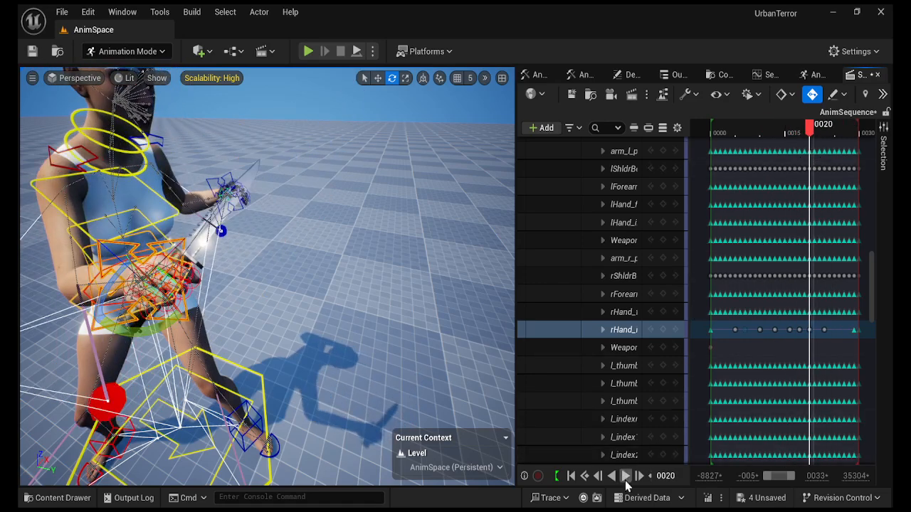
click(626, 477)
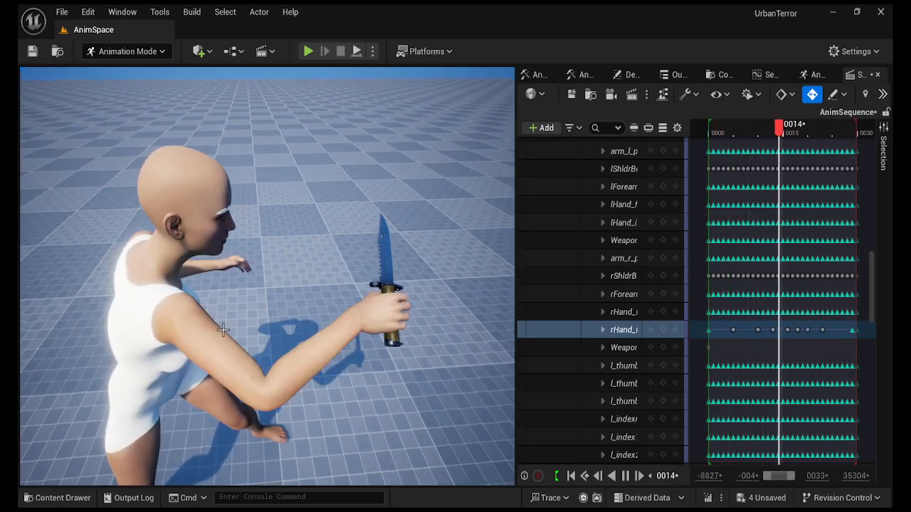
click(572, 476)
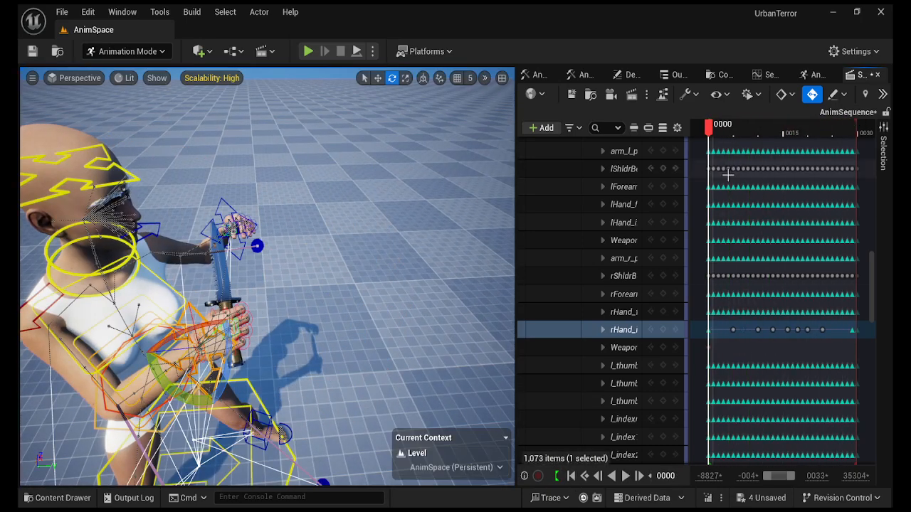
Step: Show rHand_ik_ctrl's curves in a widened curve editor, expand its channels, and isolate the Location.X curve
click(769, 76)
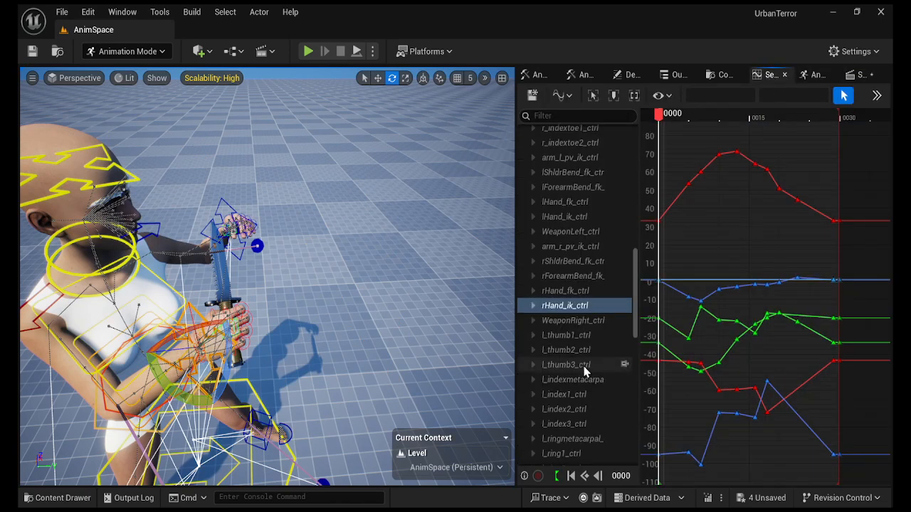
drag(515, 402, 407, 402)
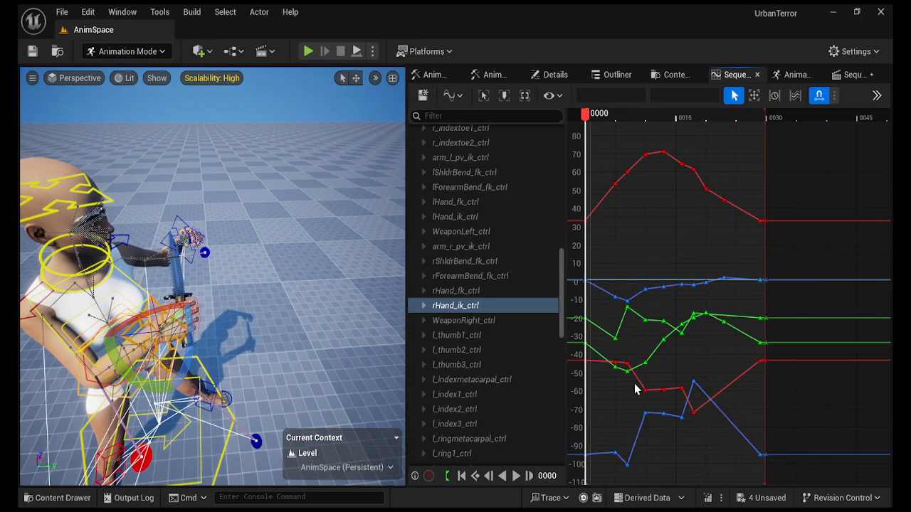
click(422, 305)
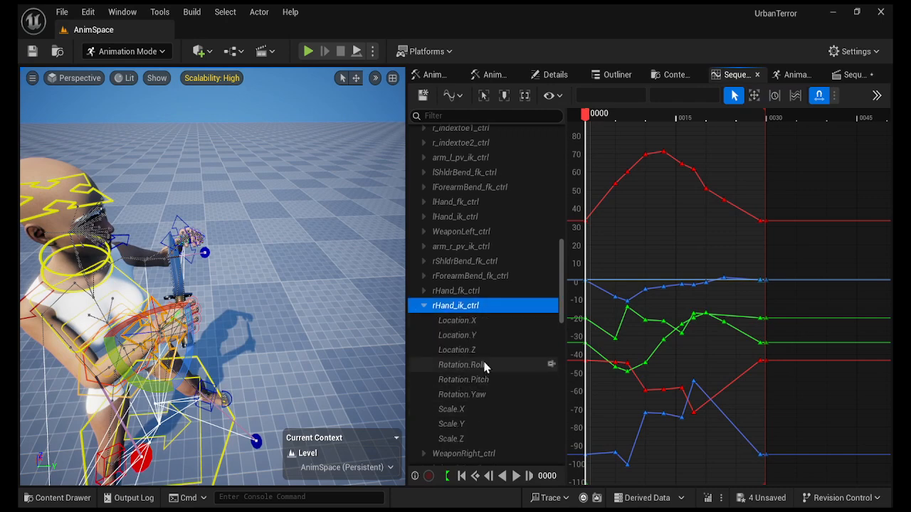
click(452, 326)
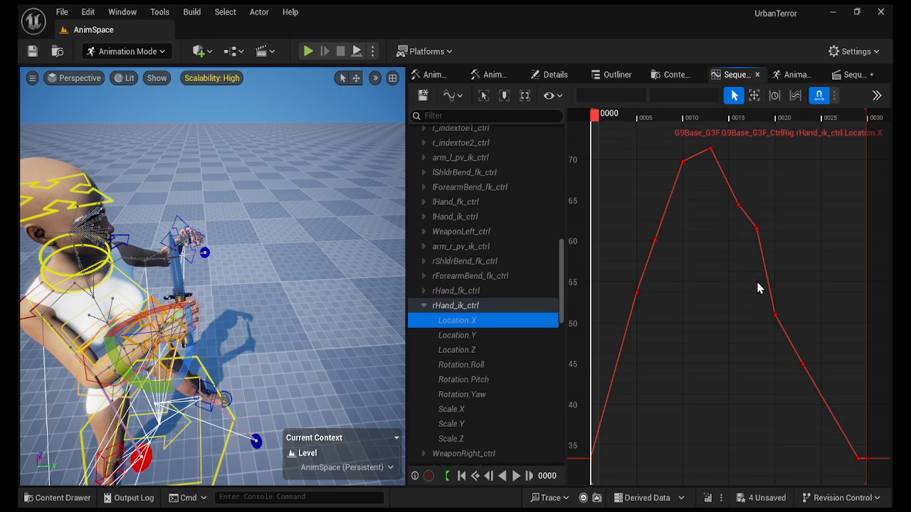
Step: Try adding an extra Location.X key at frame 14 and moving it to frame 15, and undo it
click(724, 176)
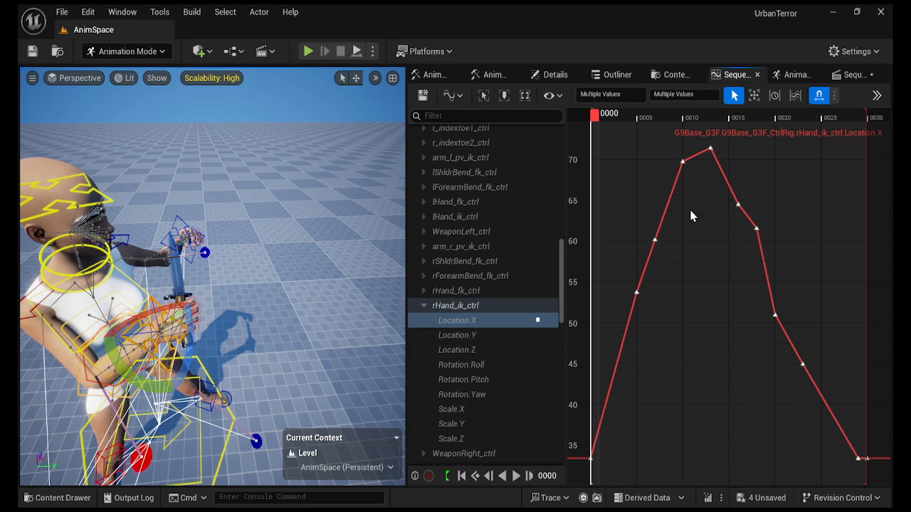
middle_click(720, 168)
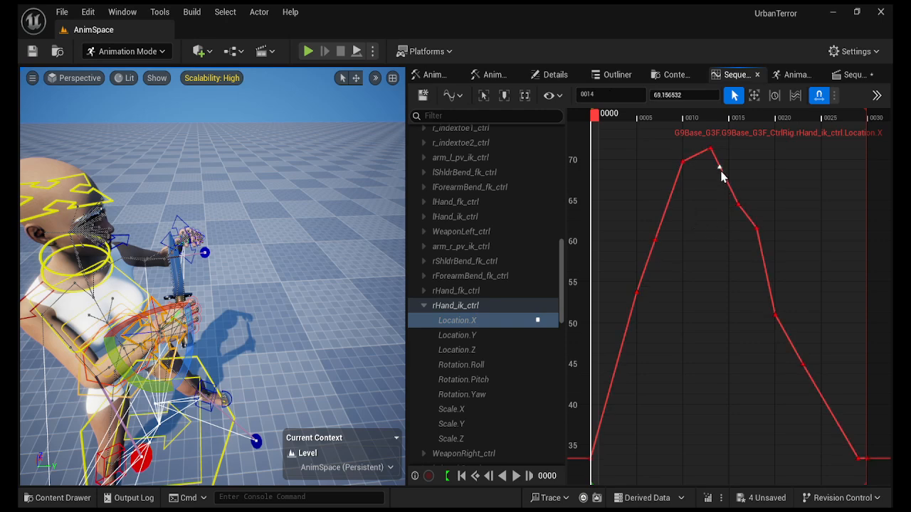
drag(720, 179, 727, 180)
click(795, 453)
drag(876, 464, 581, 135)
click(730, 306)
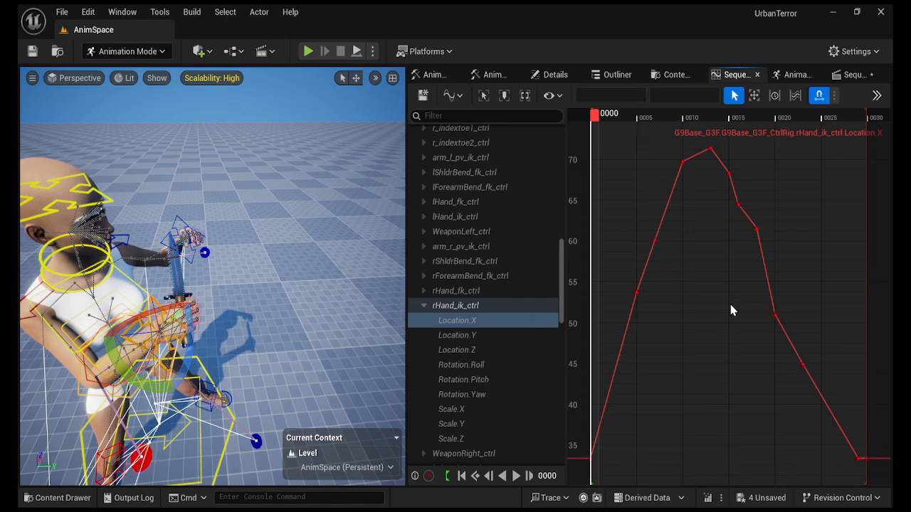
key(ctrl+z)
Step: Smooth rHand_ik_ctrl's Location.X curve by giving its keys cubic interpolation
drag(861, 470, 613, 140)
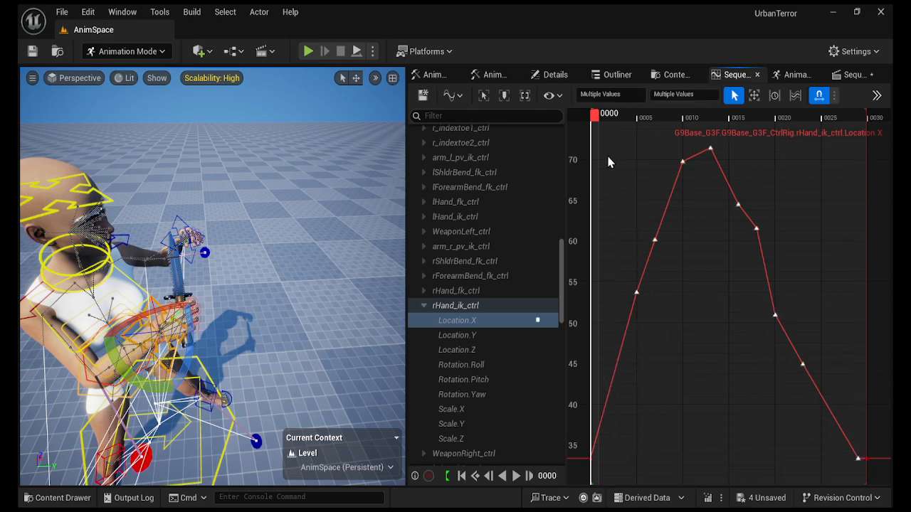
click(462, 320)
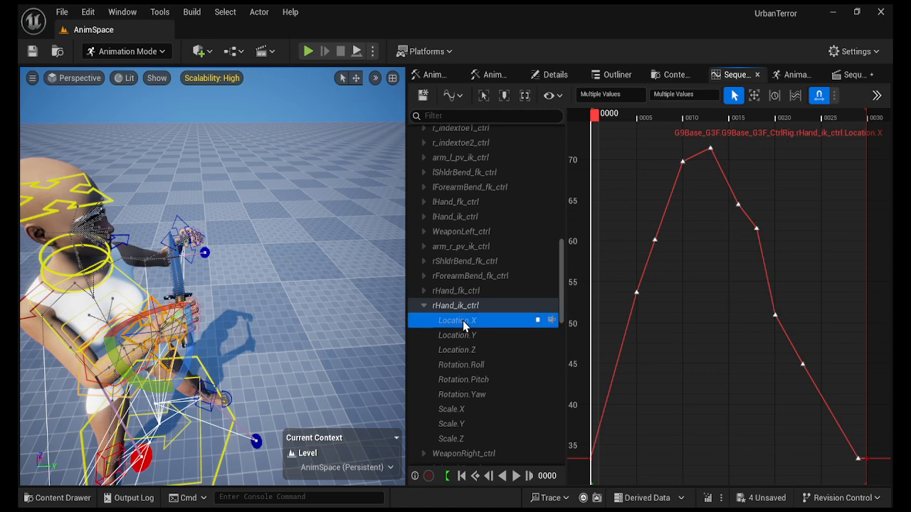
click(636, 292)
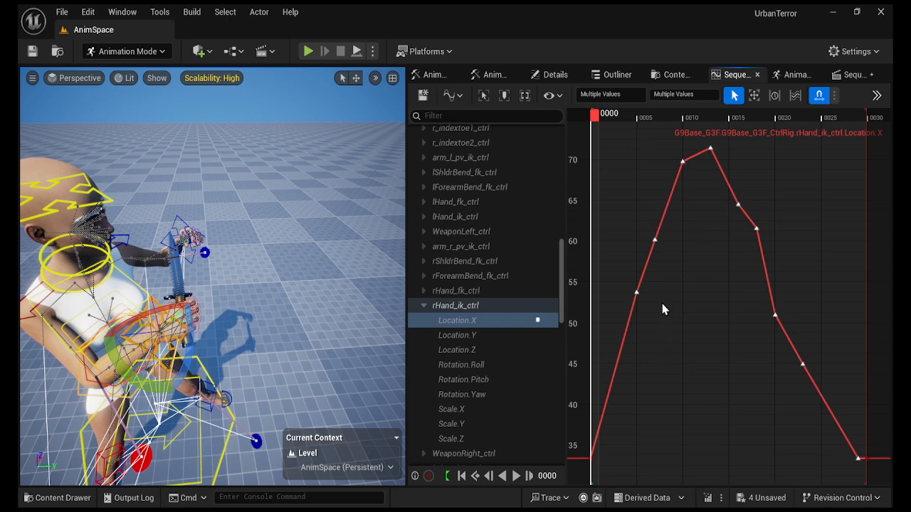
key(1)
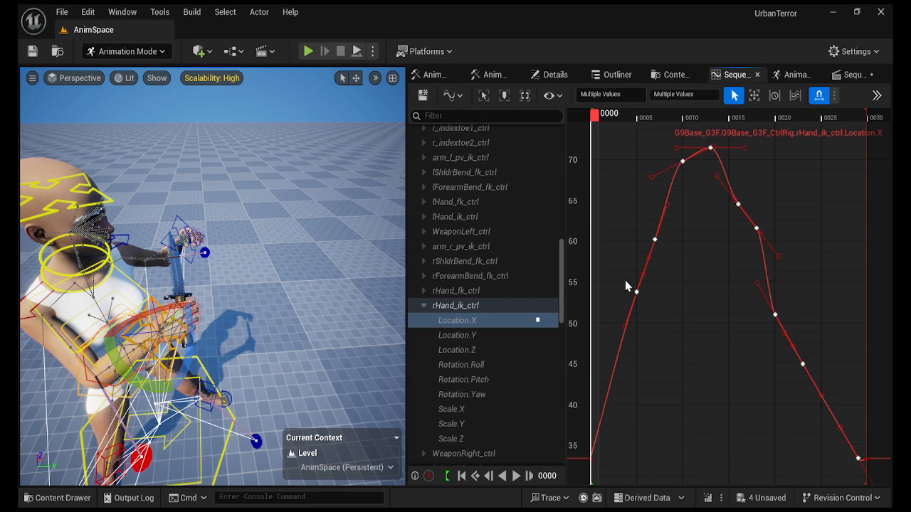
click(625, 281)
click(654, 242)
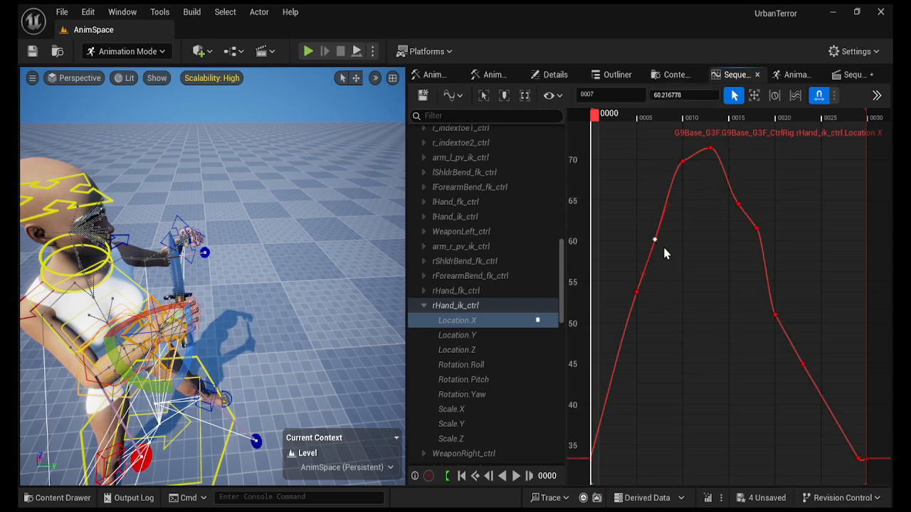
Step: Adjust the tangents of the Location.X keys at frames 20 and 18 to soften the curve's descent
click(774, 316)
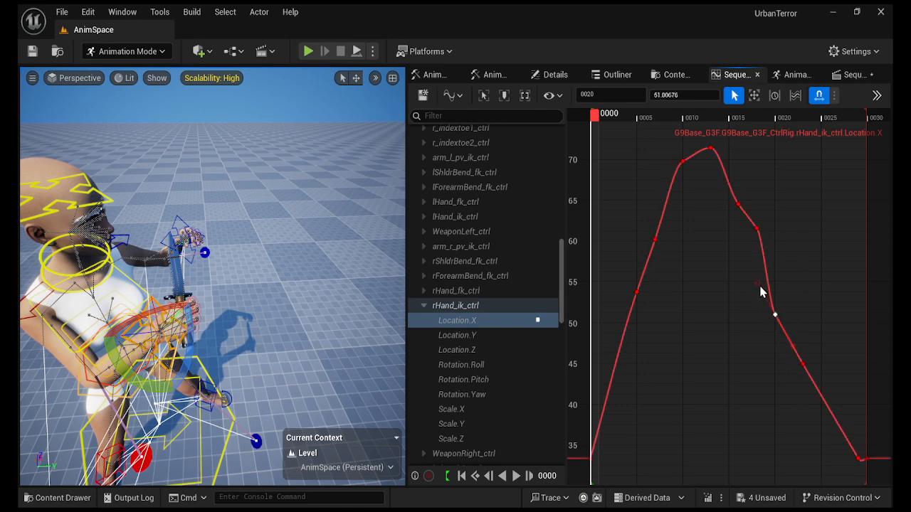
mouse_move(758, 284)
mouse_down()
mouse_move(769, 284)
mouse_move(762, 273)
mouse_move(757, 286)
mouse_move(760, 277)
mouse_up()
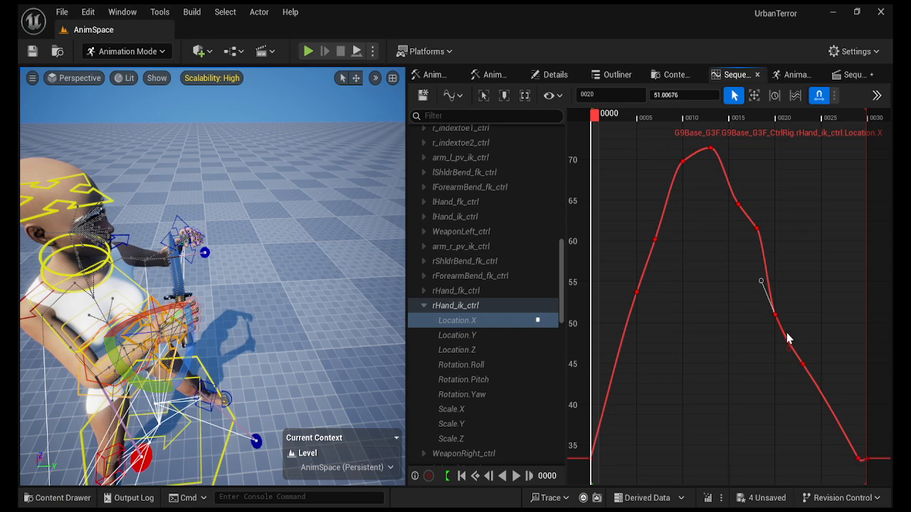
click(756, 229)
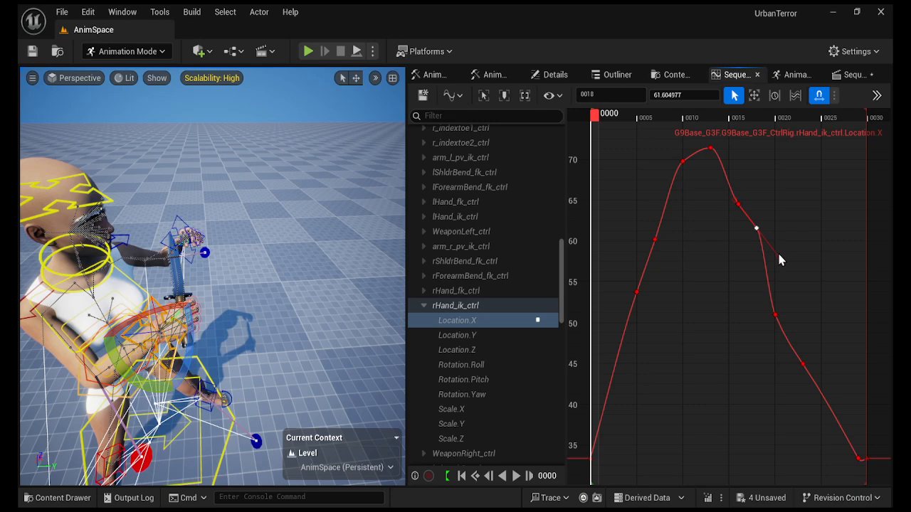
drag(756, 229, 772, 263)
Step: Apply cubic interpolation to all Location.Y and Location.Z keys, and adjust the tangent of the Location.Z key at frame 10
click(461, 335)
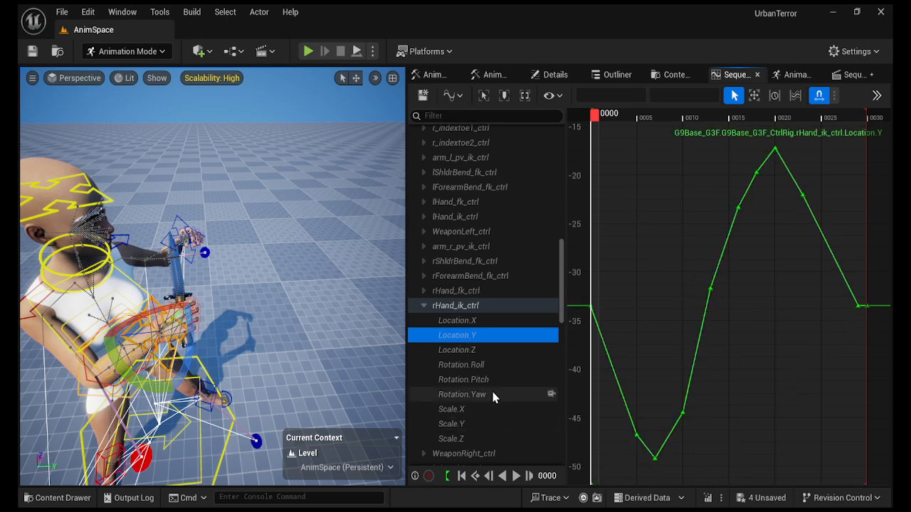
shift+click(461, 350)
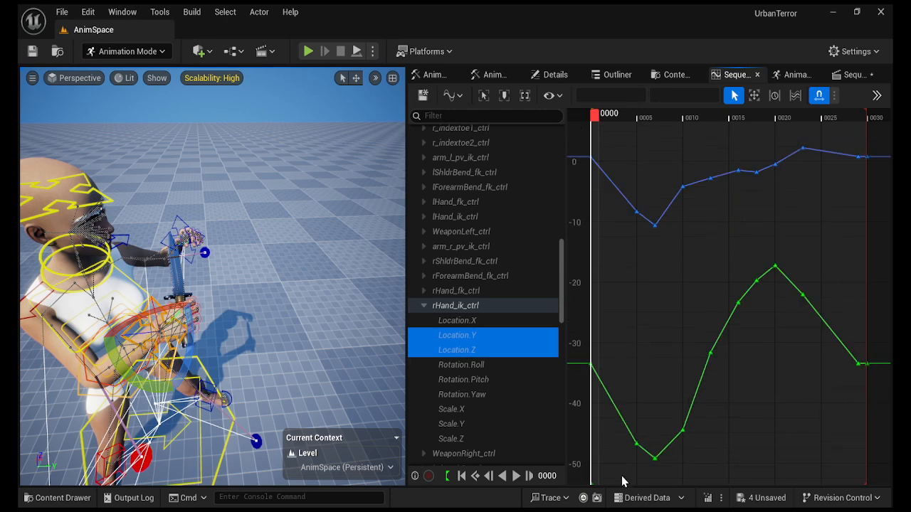
drag(621, 473, 862, 131)
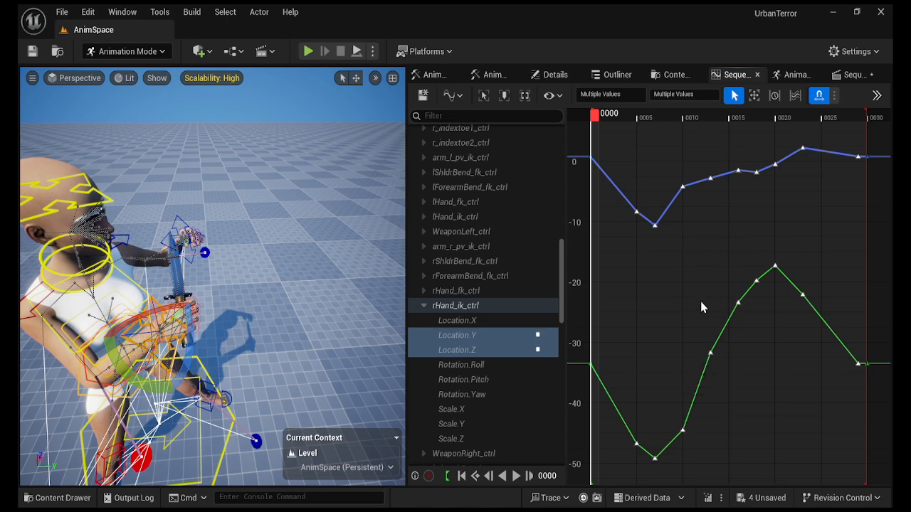
key(ctrl+a)
key(1)
click(679, 324)
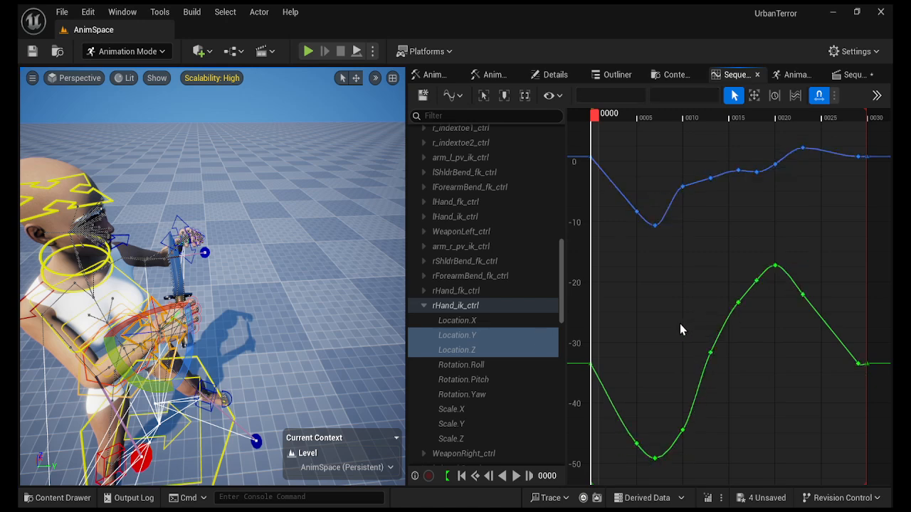
click(682, 187)
drag(649, 196, 654, 207)
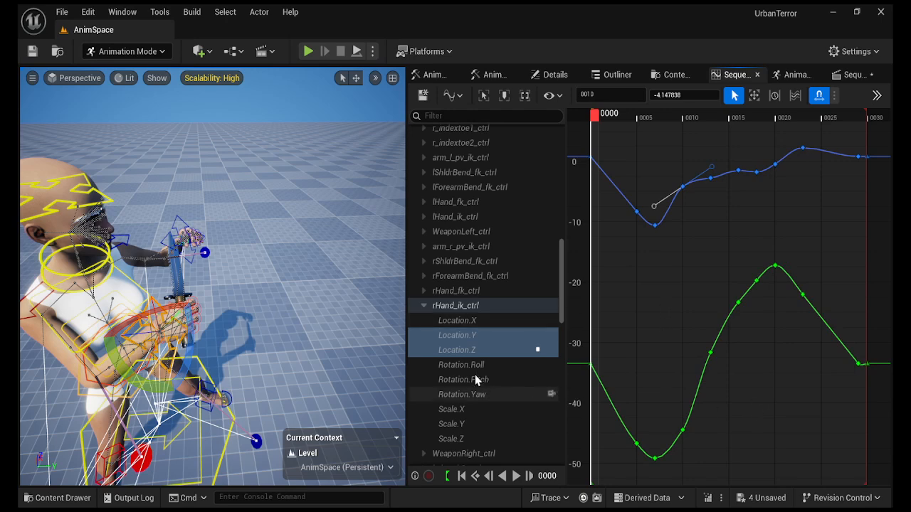
Step: Smooth rHand_ik_ctrl's Rotation.Roll, Rotation.Pitch and Rotation.Yaw curves by giving their keys cubic interpolation
click(470, 365)
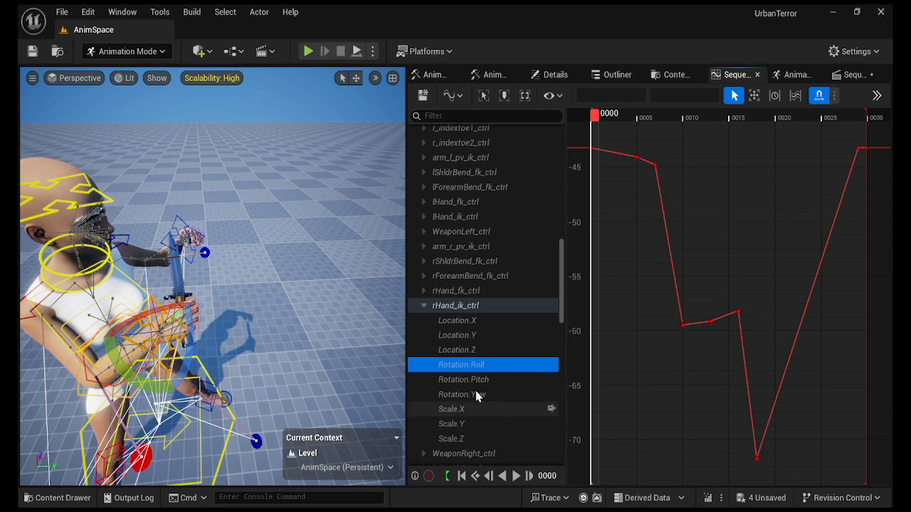
shift+click(471, 379)
shift+click(471, 395)
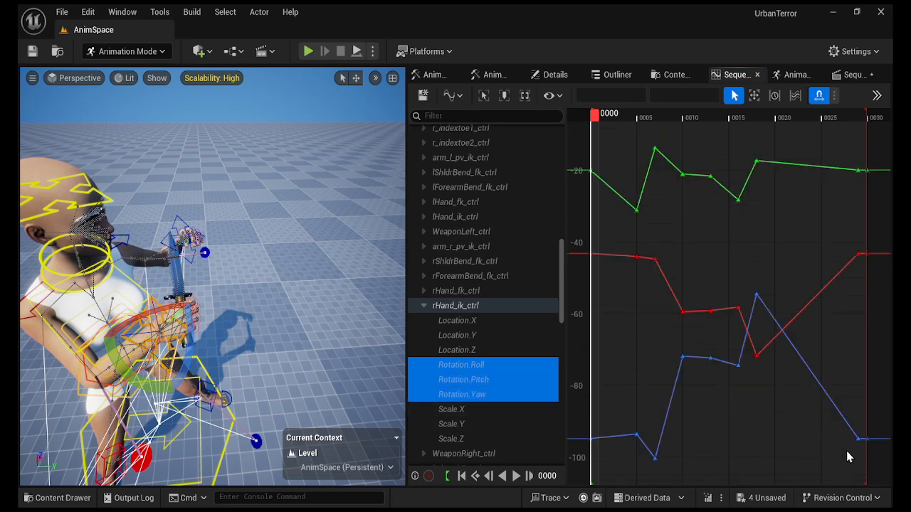
drag(860, 474, 612, 136)
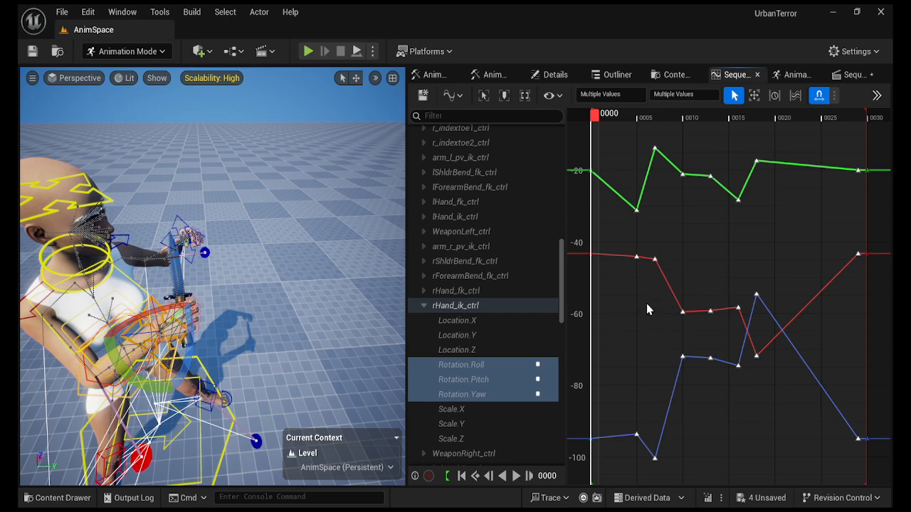
key(1)
click(608, 321)
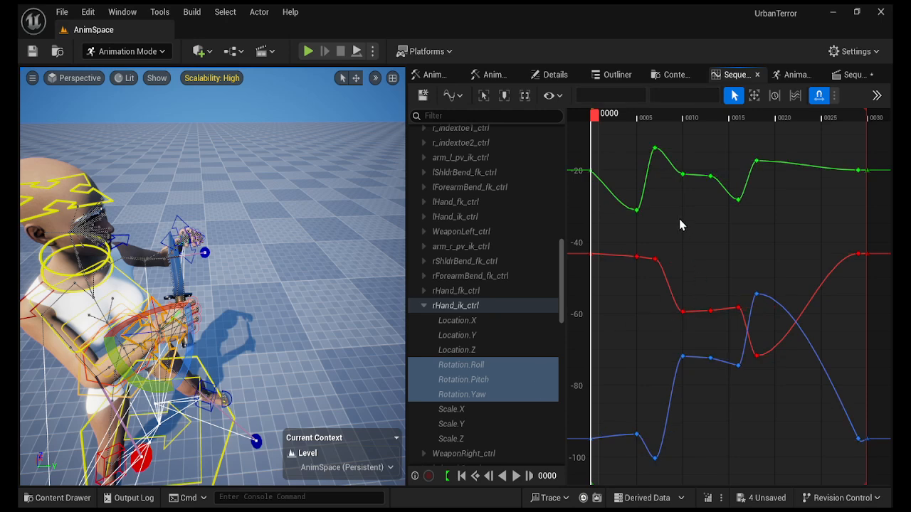
Step: Adjust the tangent of the Rotation.Yaw key at frame 16 on rHand_ik_ctrl so the curve rises more steeply
click(738, 366)
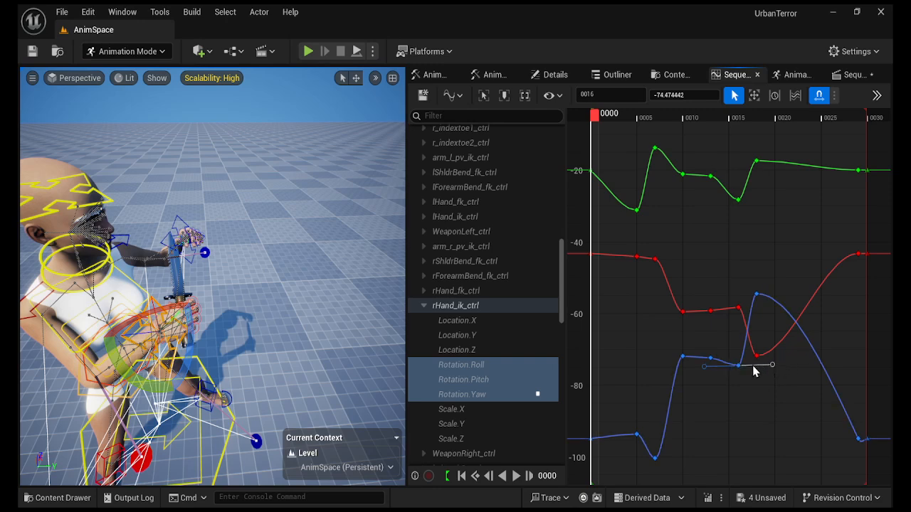
drag(755, 371, 755, 364)
click(787, 76)
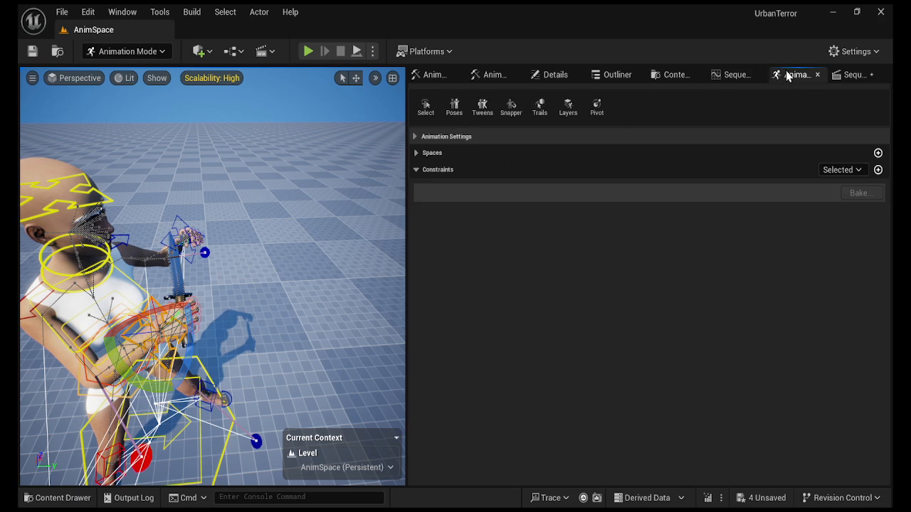
click(736, 76)
Step: Play back the knife attack from frame 4 to review the smoothed motion, and return to frame 0
drag(593, 121, 631, 129)
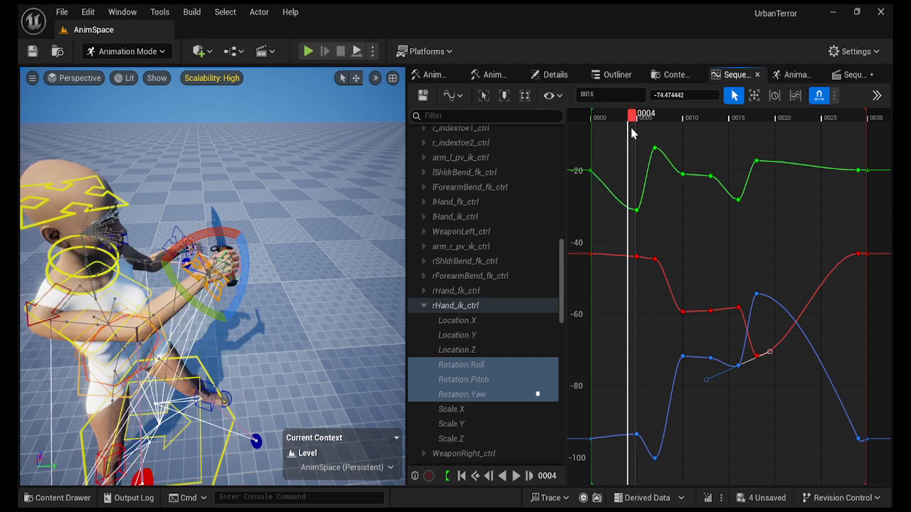
click(515, 475)
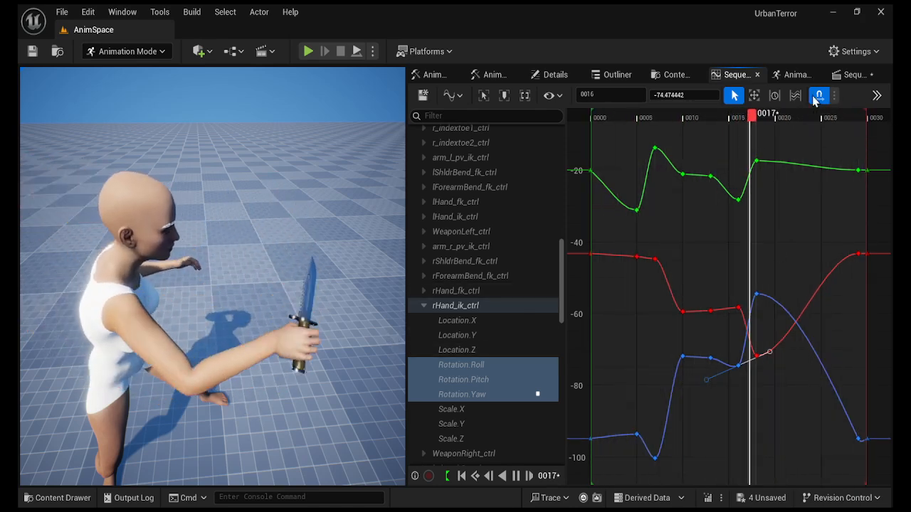
click(463, 477)
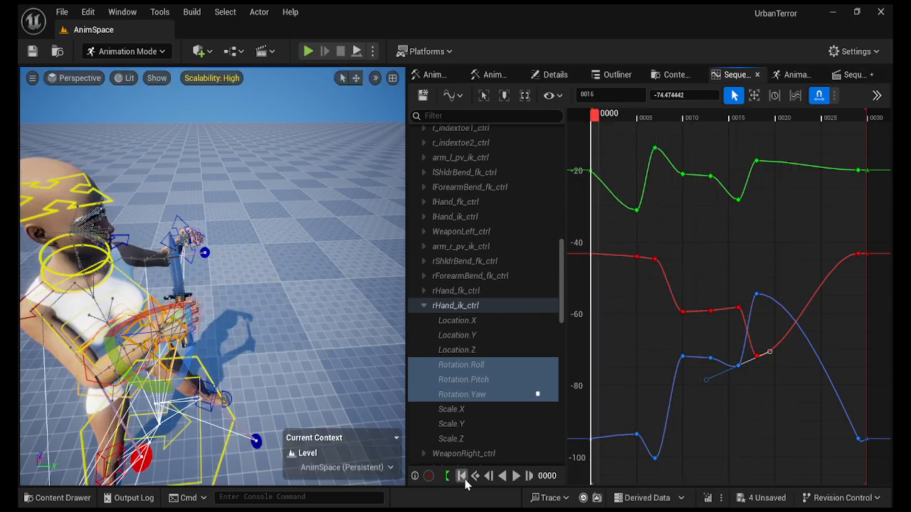
Step: Bake the edited G9Base_G3F animation in Sequencer out to the KnifeTest animation sequence
click(853, 74)
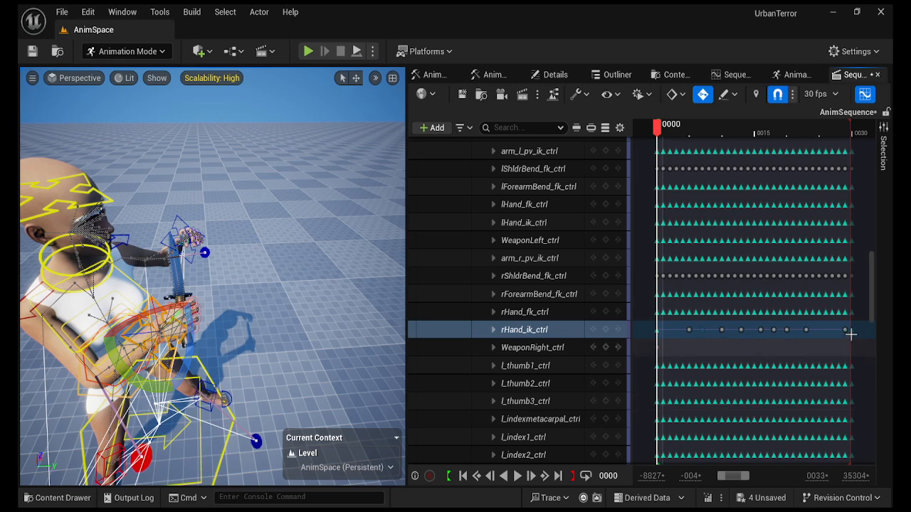
drag(870, 316, 868, 177)
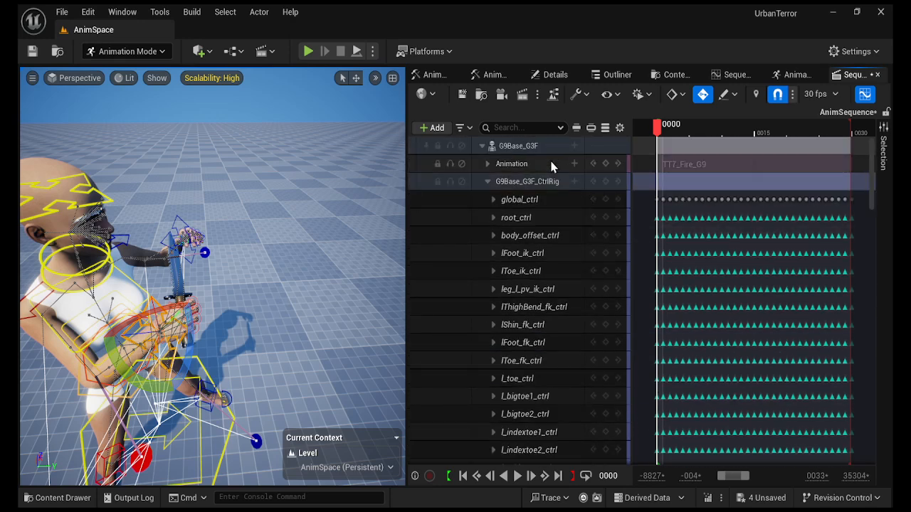
click(502, 147)
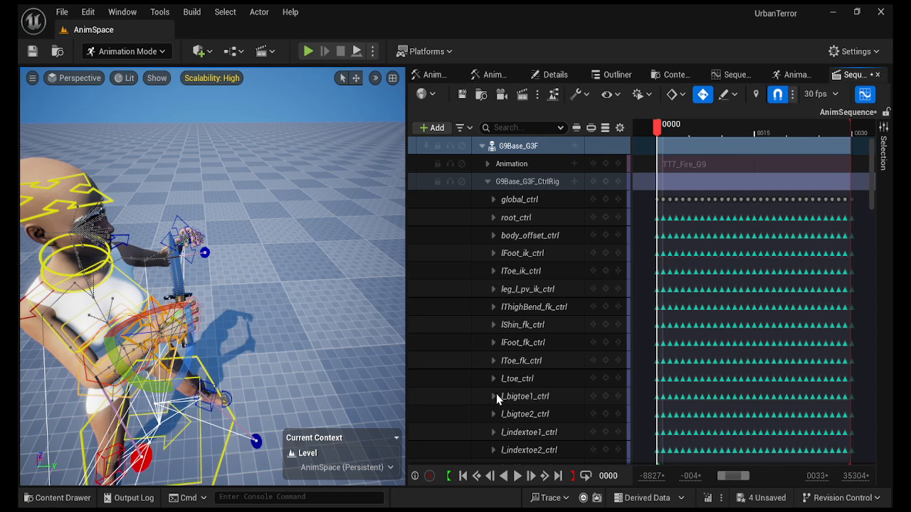
key(ctrl+z)
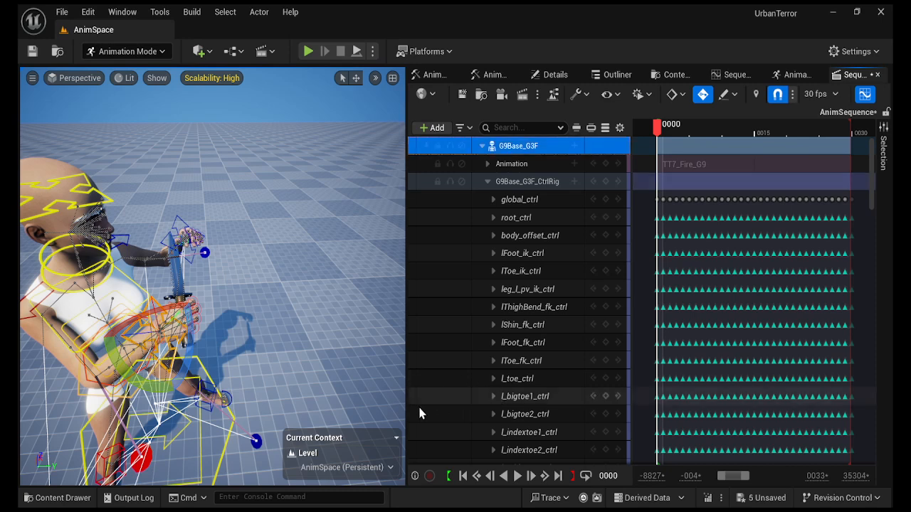
Step: Open the KnifeTest animation sequence from the Characters/G9Base_G3F folder, preview it, and close its editor
click(59, 498)
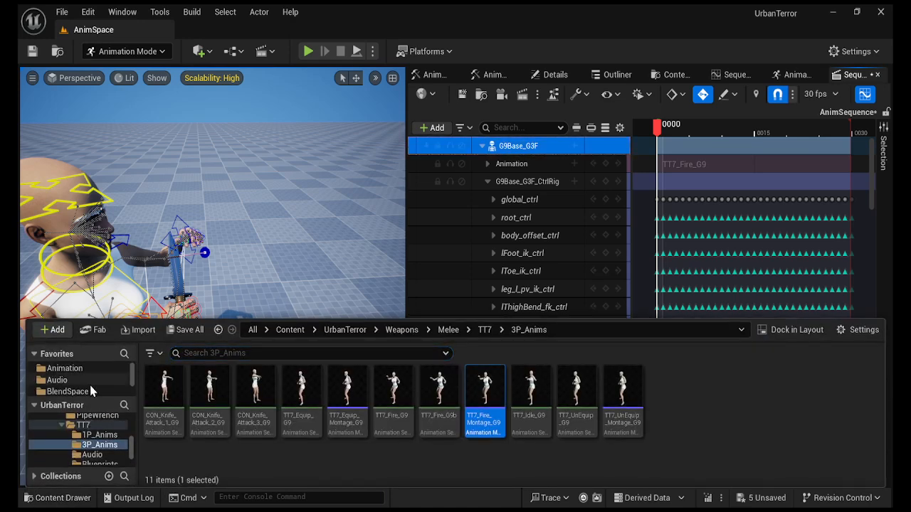
scroll(90, 384, down, 5)
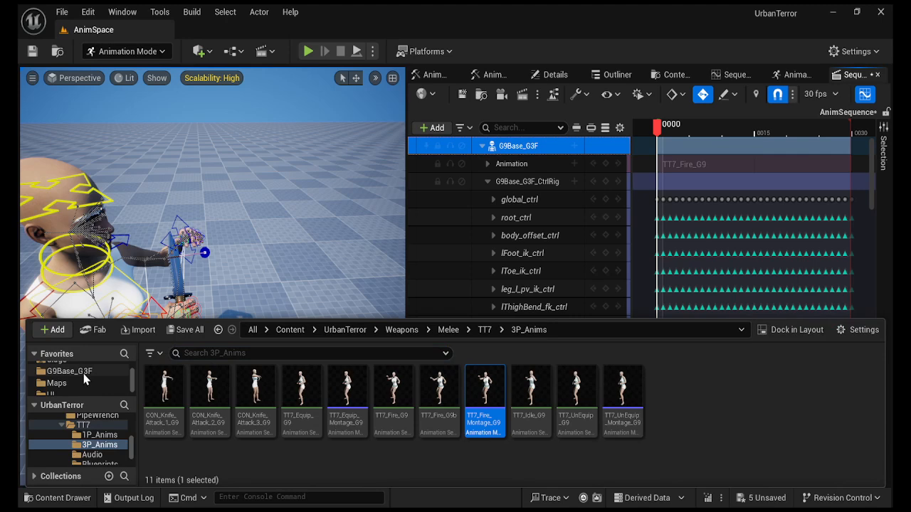
click(84, 372)
click(578, 388)
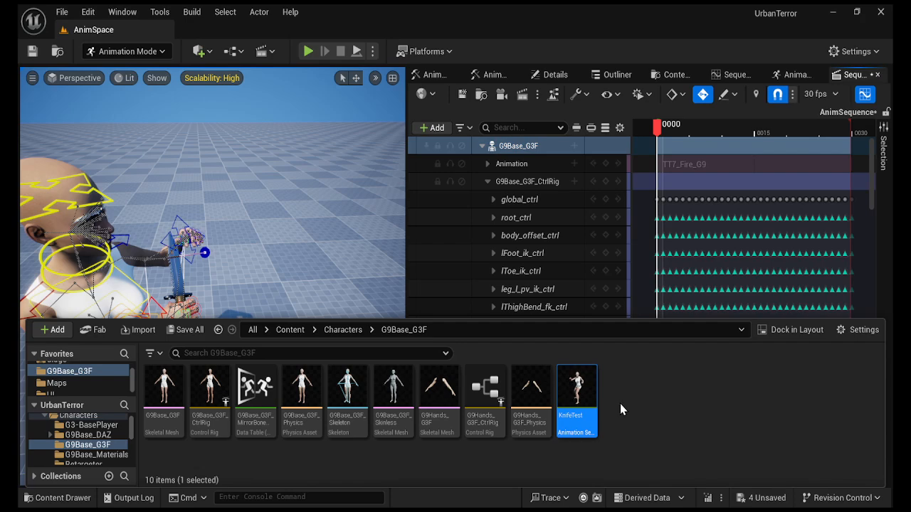
key(ctrl+space)
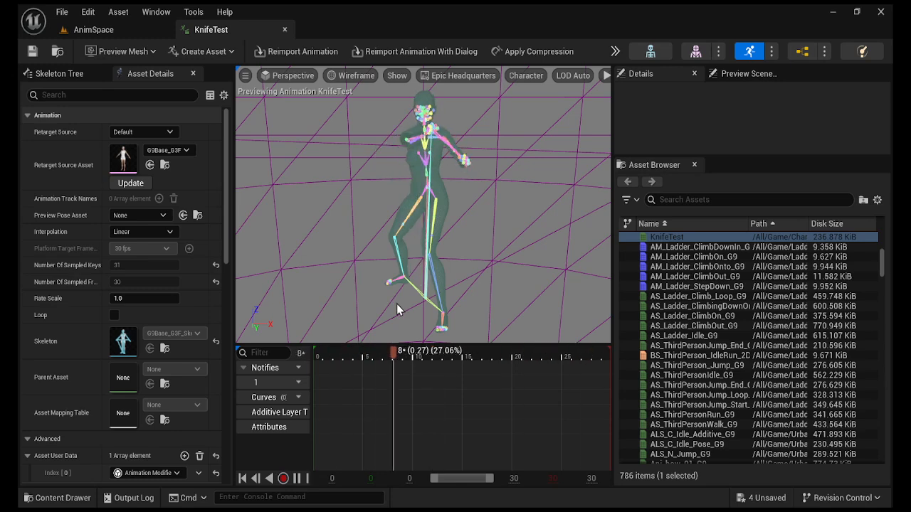
click(284, 29)
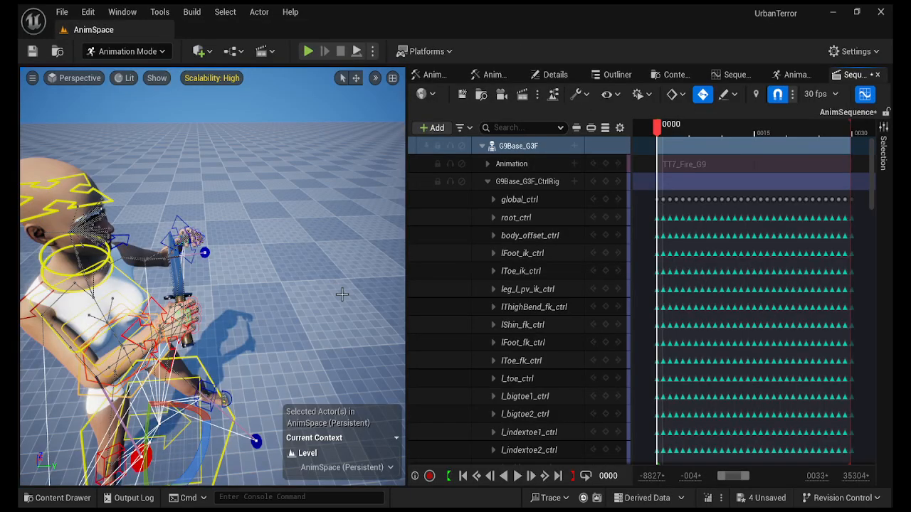
Step: Move the KnifeTest animation sequence from the G9Base_G3F folder into the TT7 weapon's 3P_Anims folder
click(671, 74)
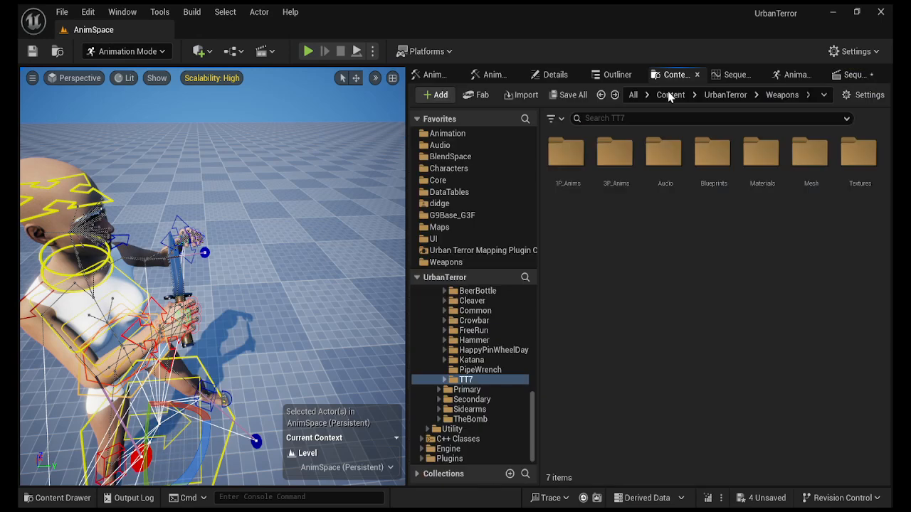
click(614, 158)
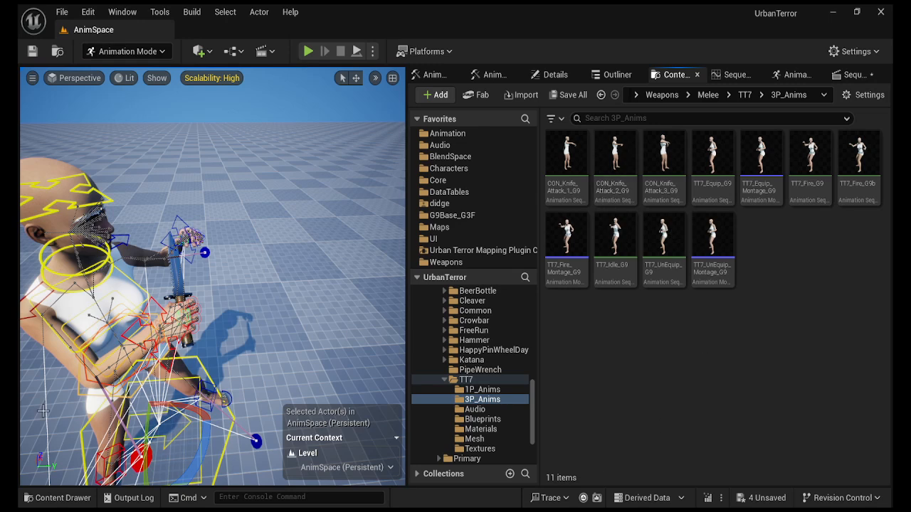
click(60, 497)
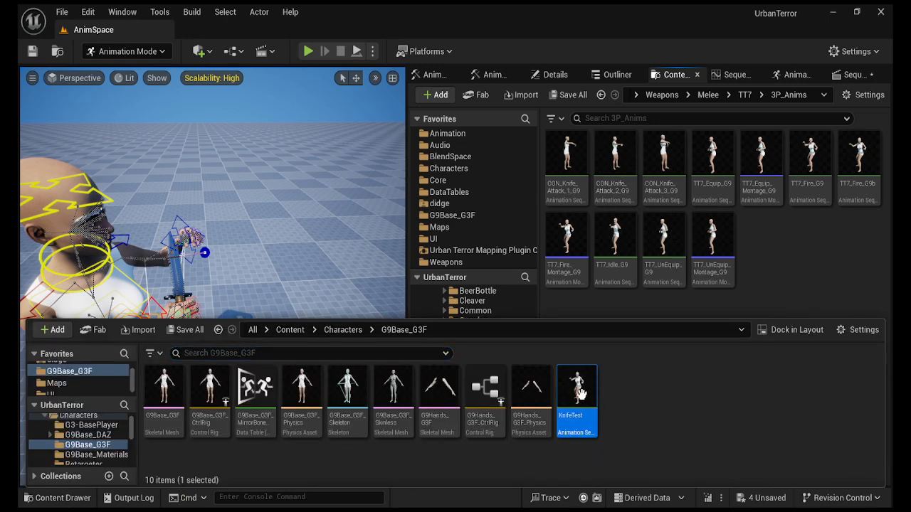
click(806, 242)
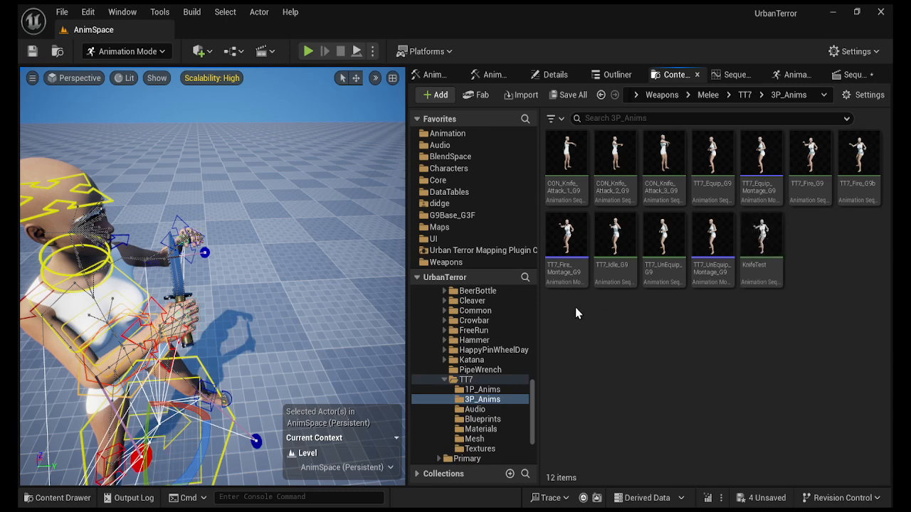
Step: Open TT7_Fire_Montage_G9, find the KnifeTest animation, and insert it twice among the montage's attack segments
click(562, 272)
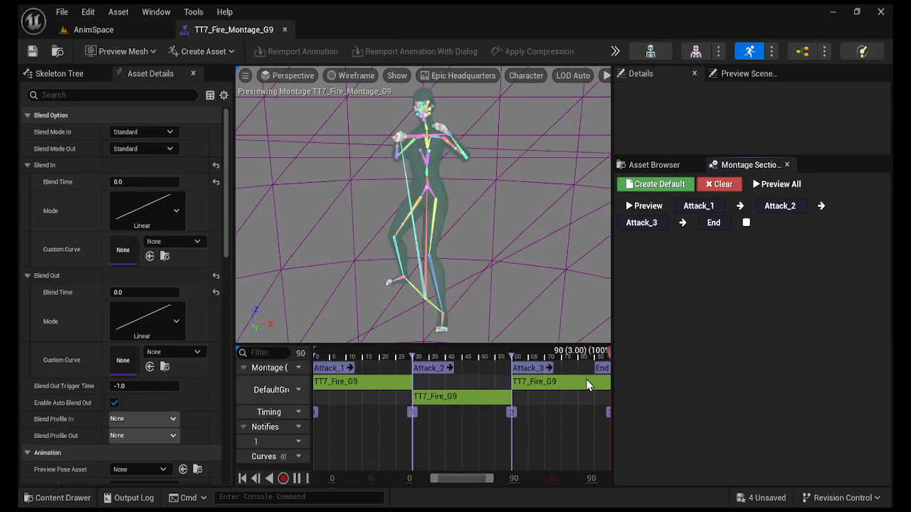
click(659, 165)
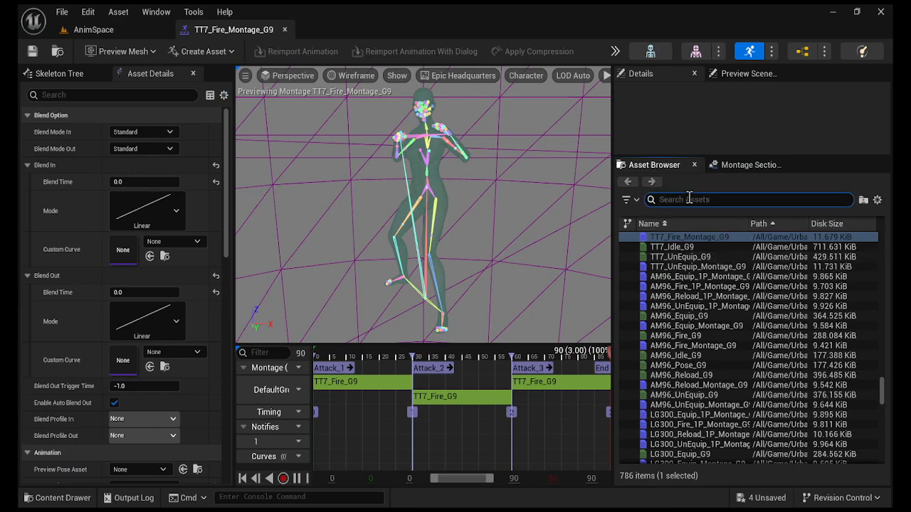
text(knife)
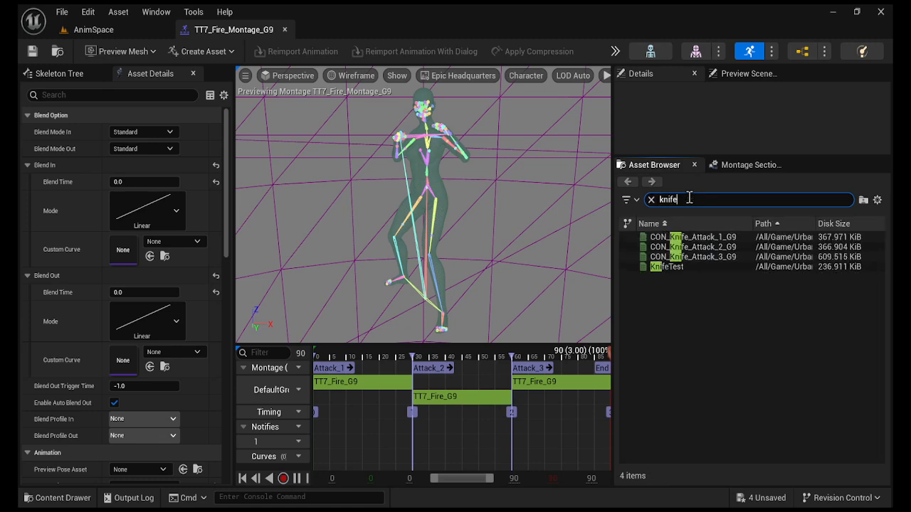
text(te)
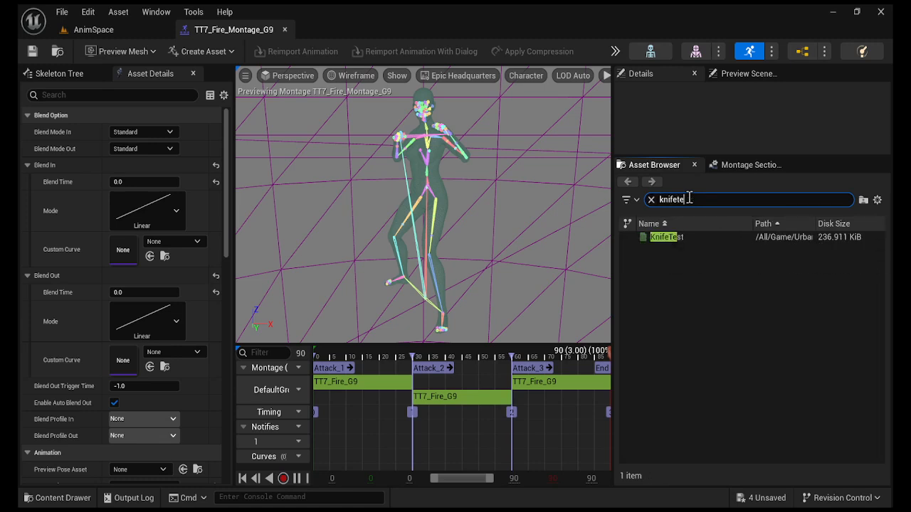
click(678, 236)
drag(340, 391, 340, 384)
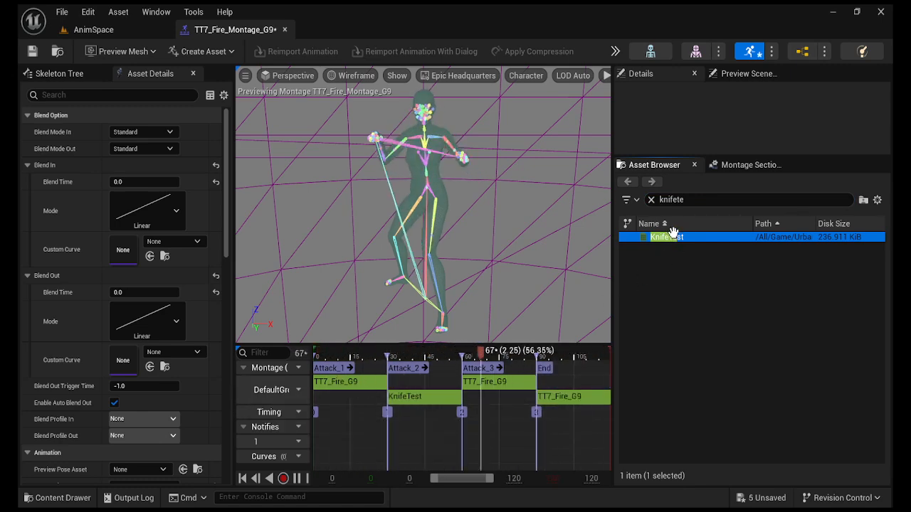
drag(355, 395, 356, 395)
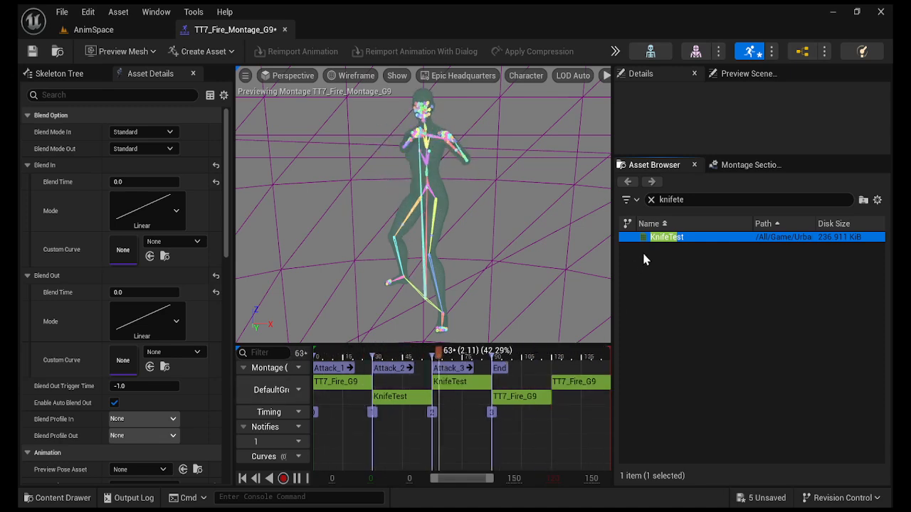
Step: Delete the first and last TT7_Fire_G9 segments so KnifeTest fills the Attack_1 and Attack_2 sections
click(343, 390)
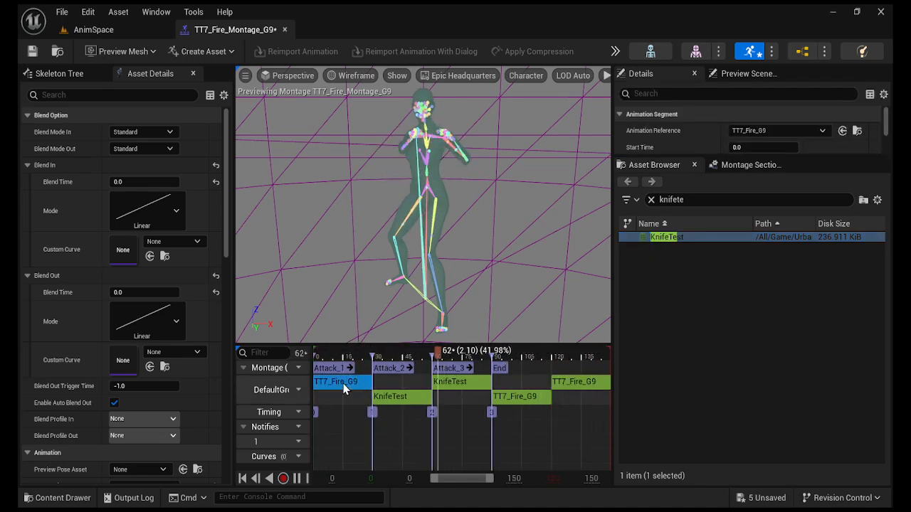
key(Delete)
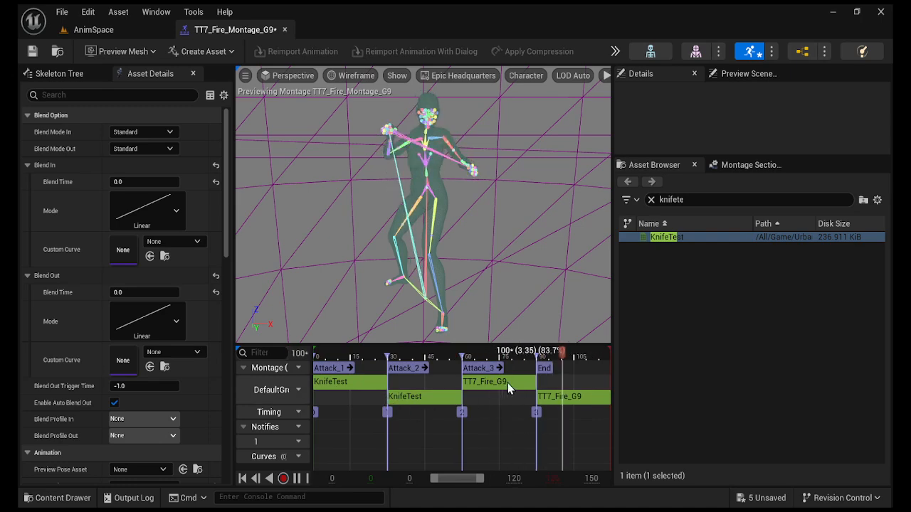
click(557, 399)
key(Delete)
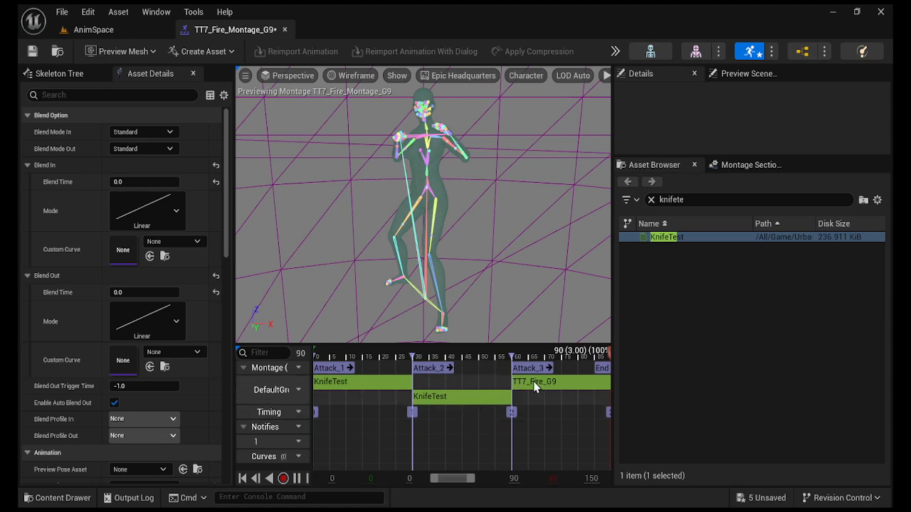
Step: Return to the AnimSpace level, widen the viewport, start a play session, and join the team
click(104, 30)
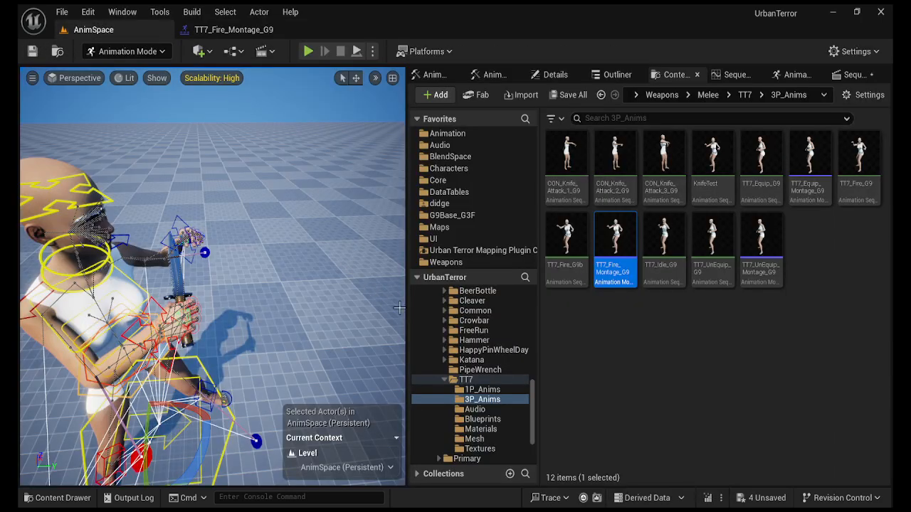
drag(525, 320, 701, 327)
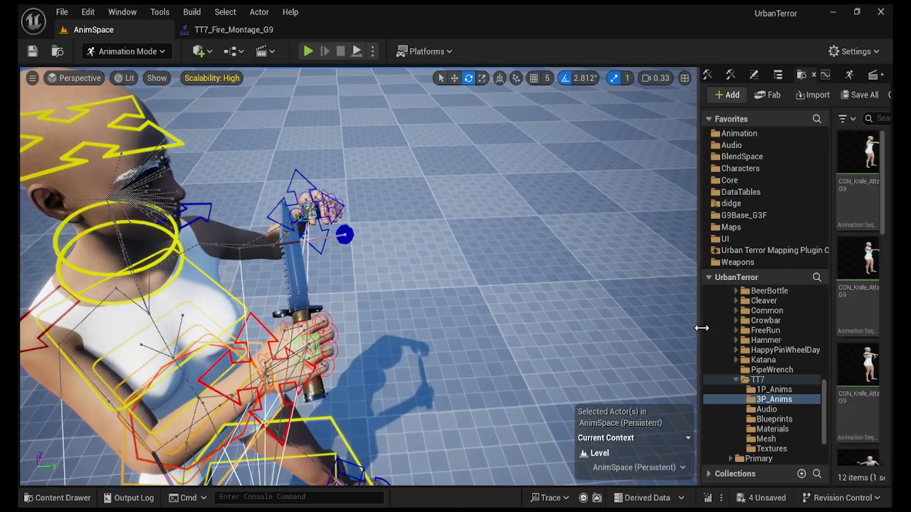
right_drag(499, 285, 605, 249)
right_drag(350, 142, 349, 102)
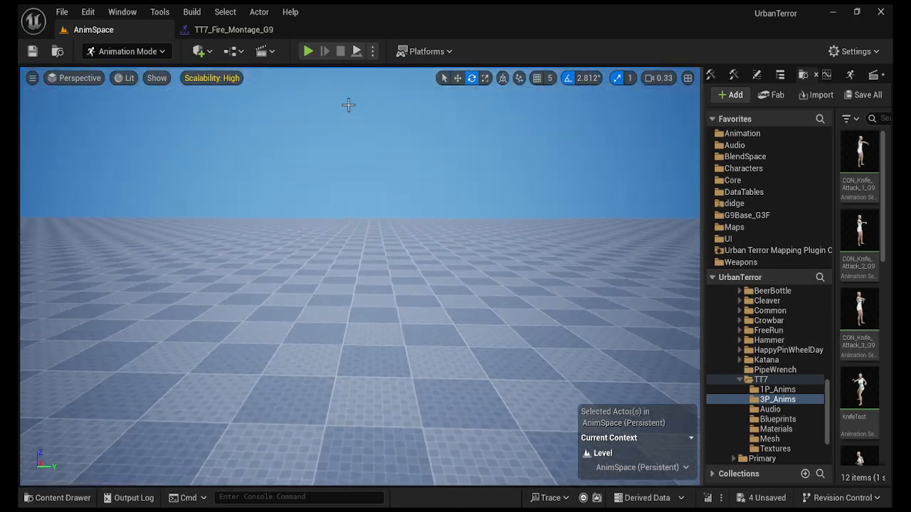
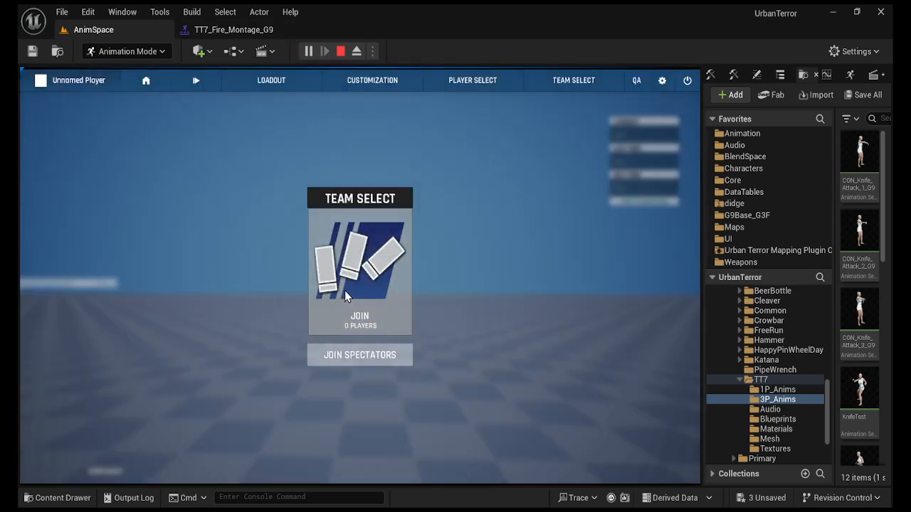
click(344, 293)
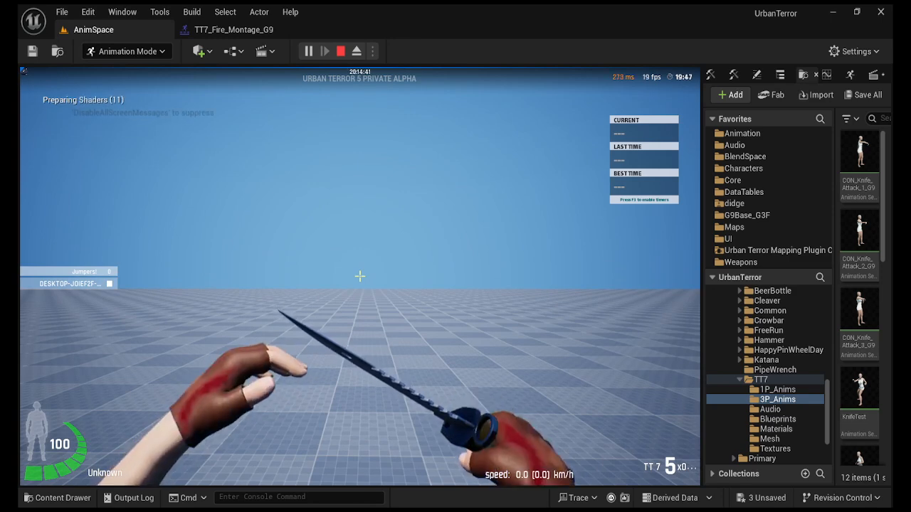
Step: Test the TT 7 knife in the running game by performing several attacks
click(360, 276)
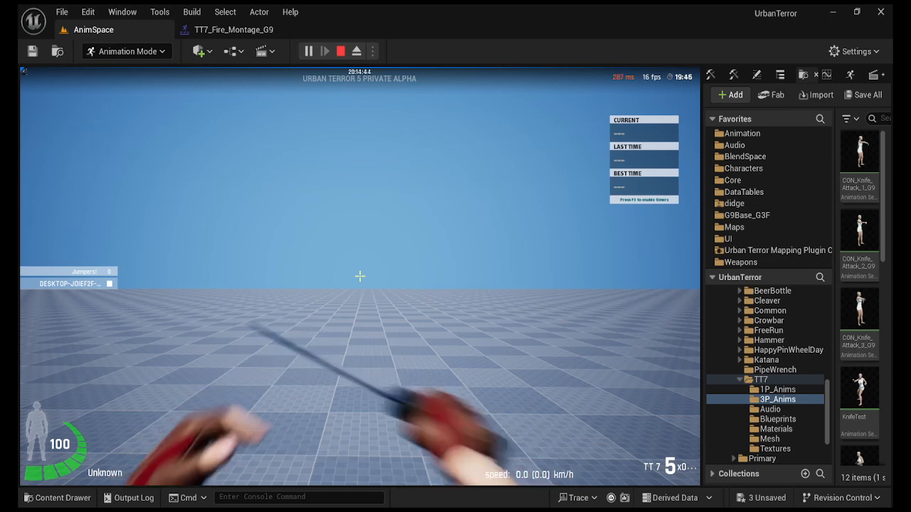
click(360, 276)
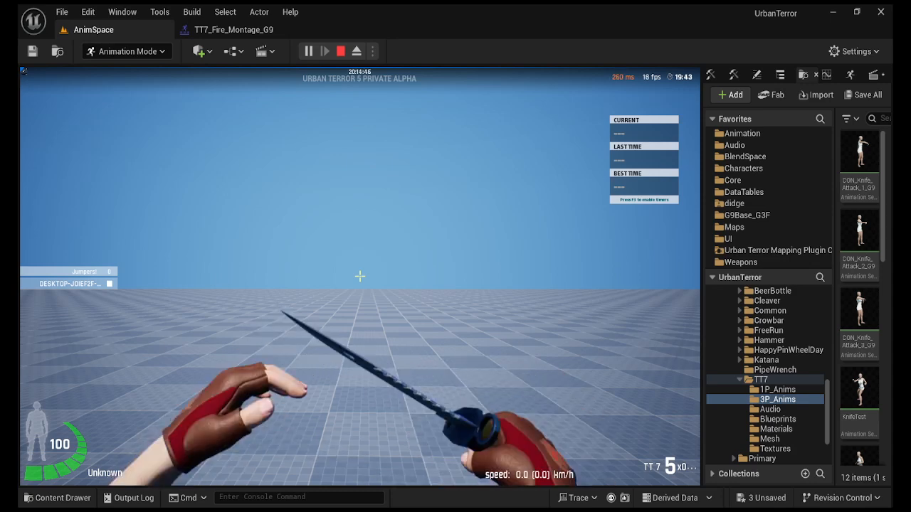
click(360, 276)
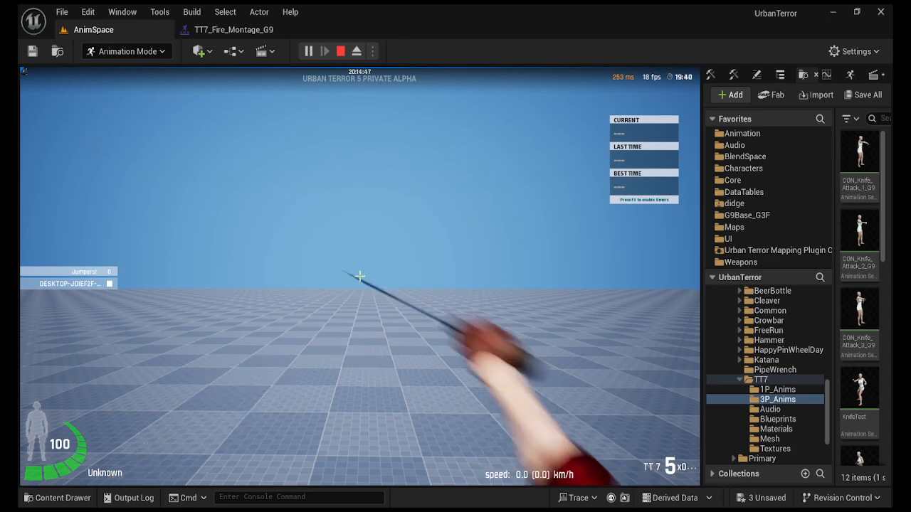
Step: Keep swinging the TT 7 knife to examine the KnifeTest attack motion in first person, and end the play session
click(360, 276)
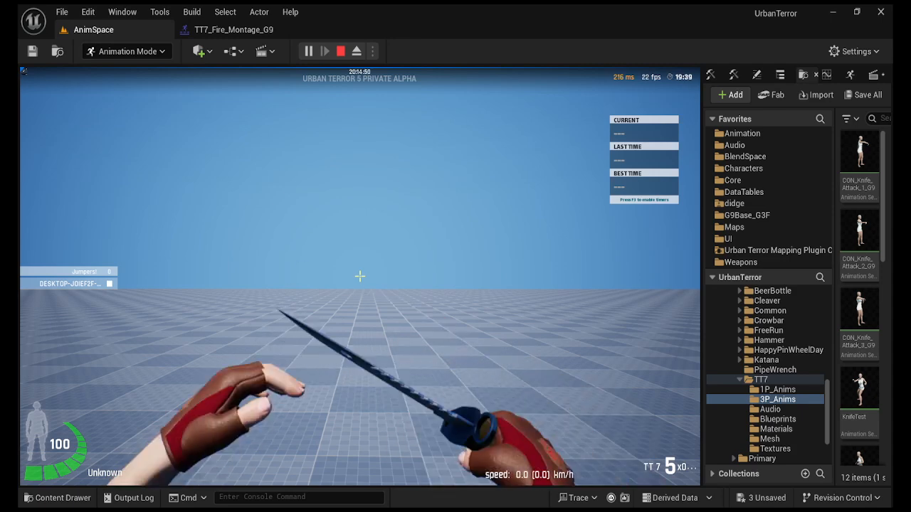
click(360, 276)
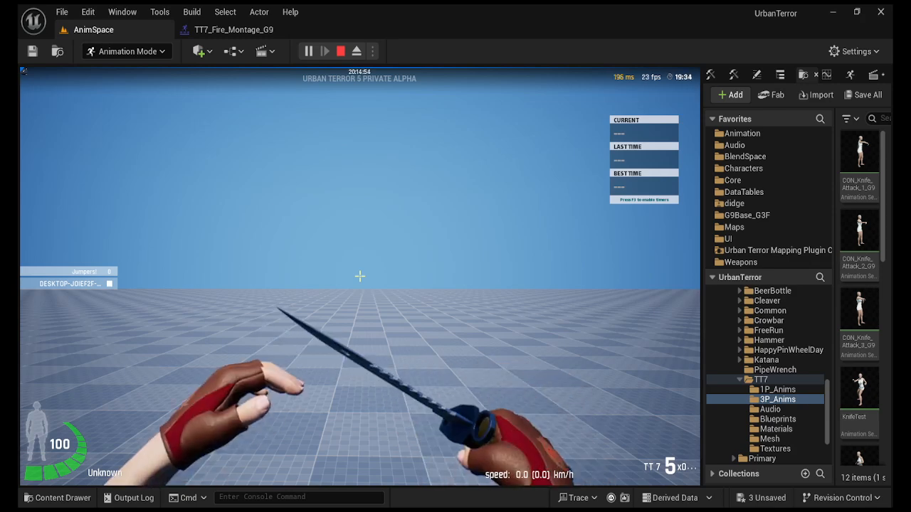
click(360, 276)
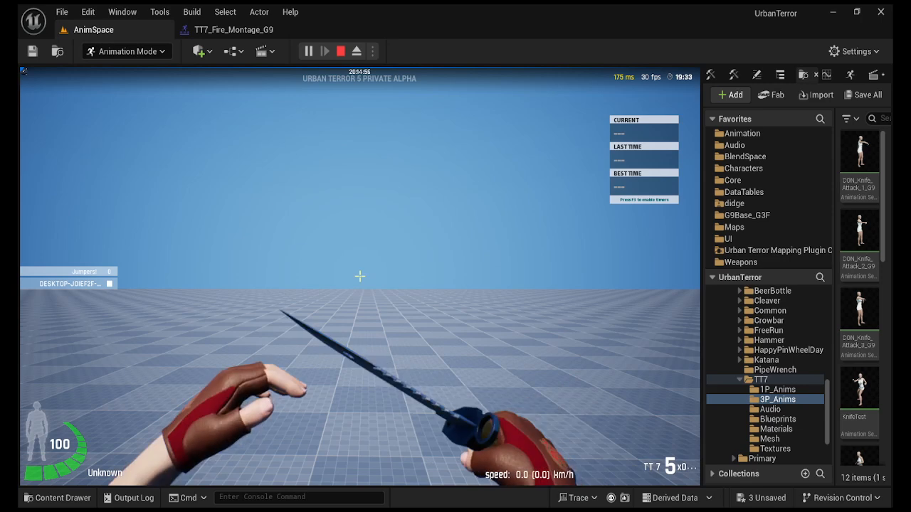
click(360, 276)
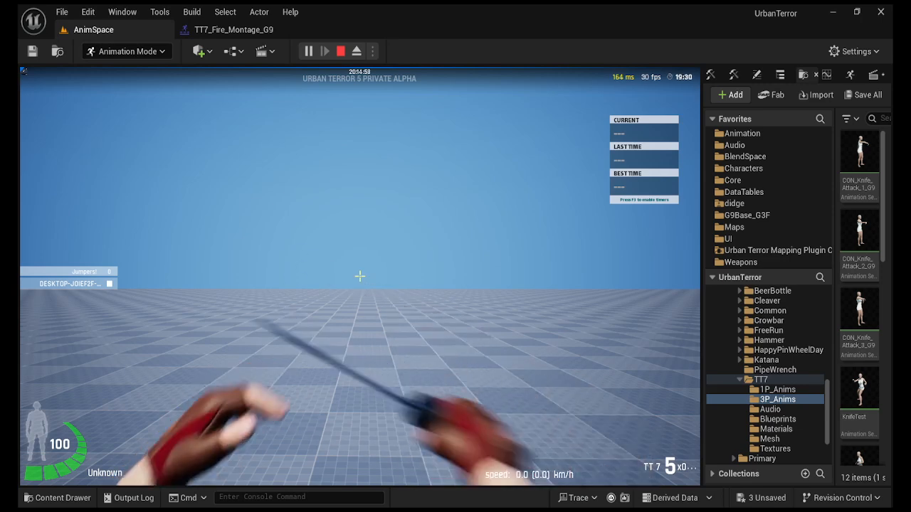
click(360, 276)
click(360, 276)
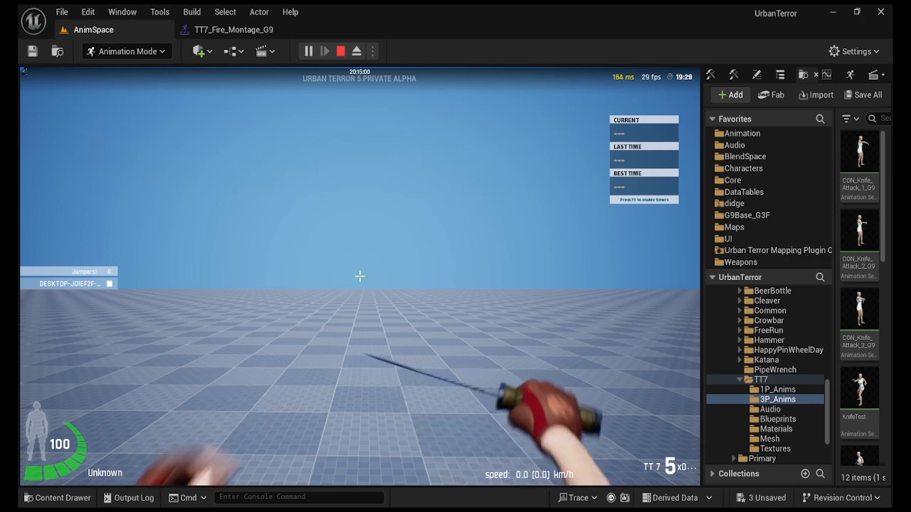
click(360, 276)
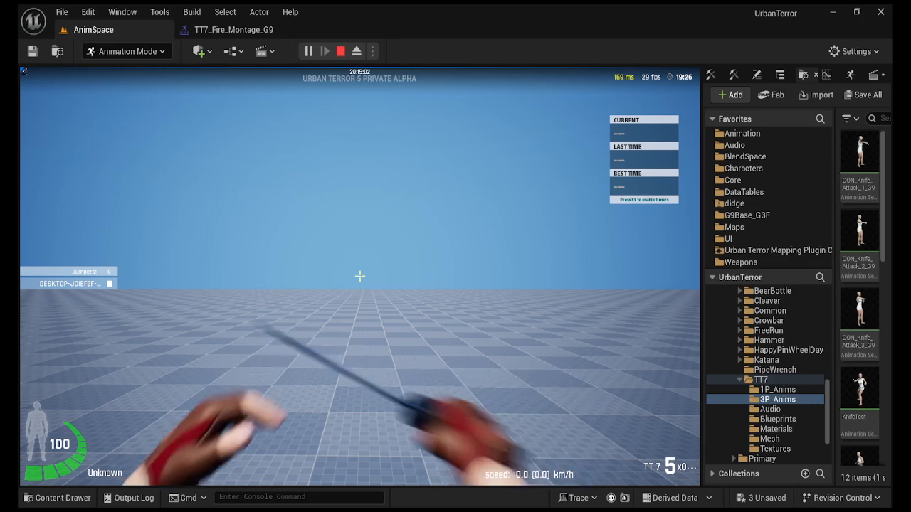
click(360, 276)
click(360, 276)
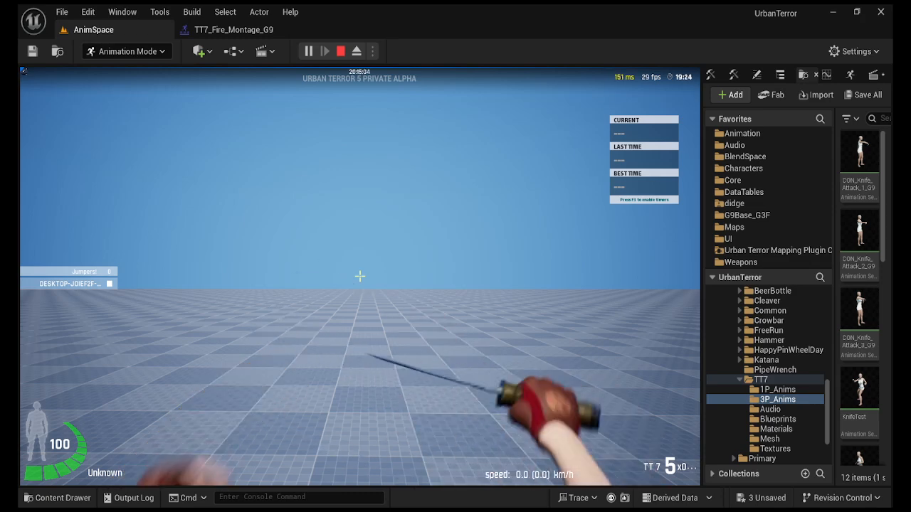
click(360, 276)
click(360, 276)
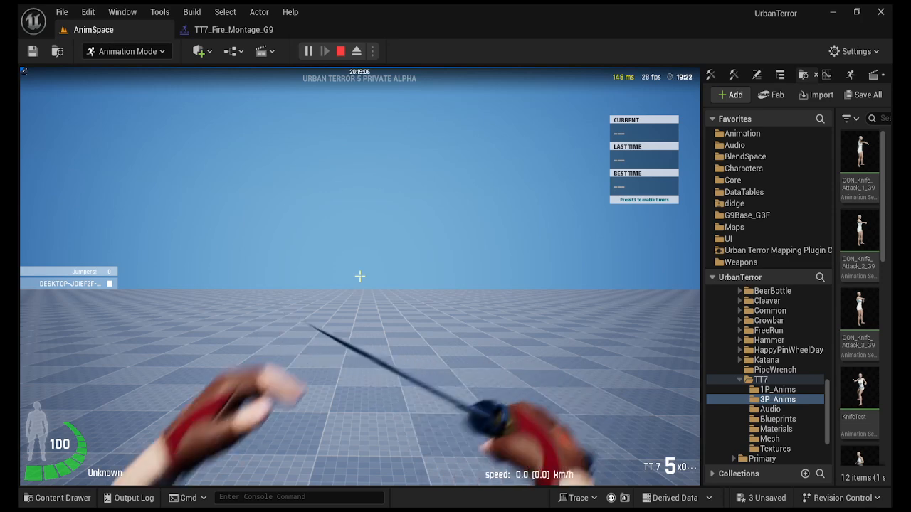
click(360, 276)
click(360, 276)
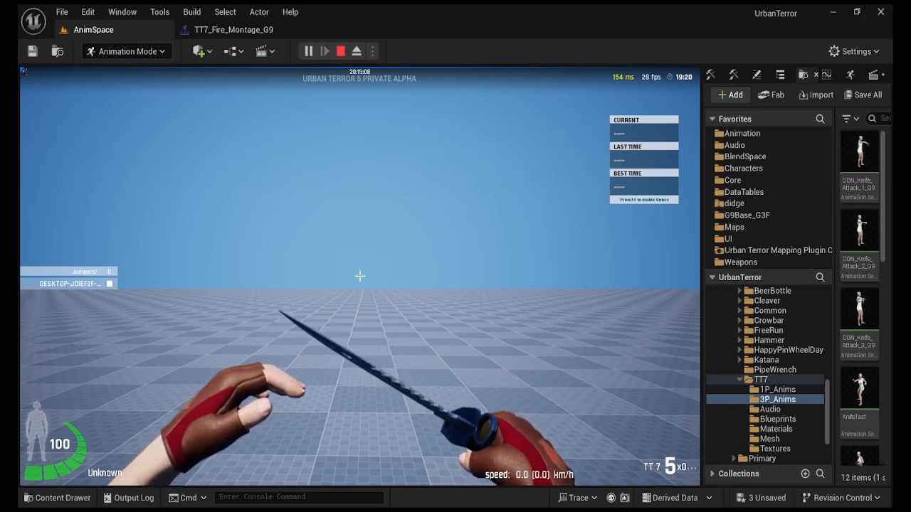
click(360, 276)
click(360, 276)
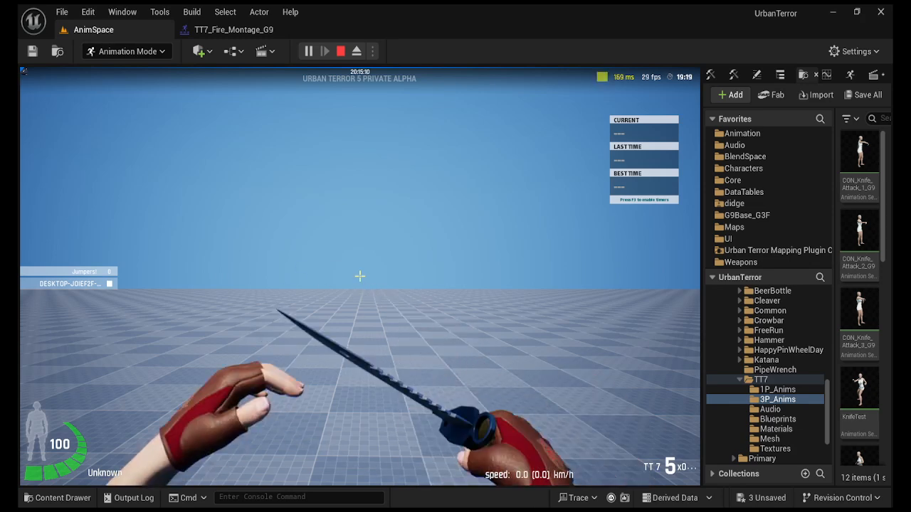
click(360, 276)
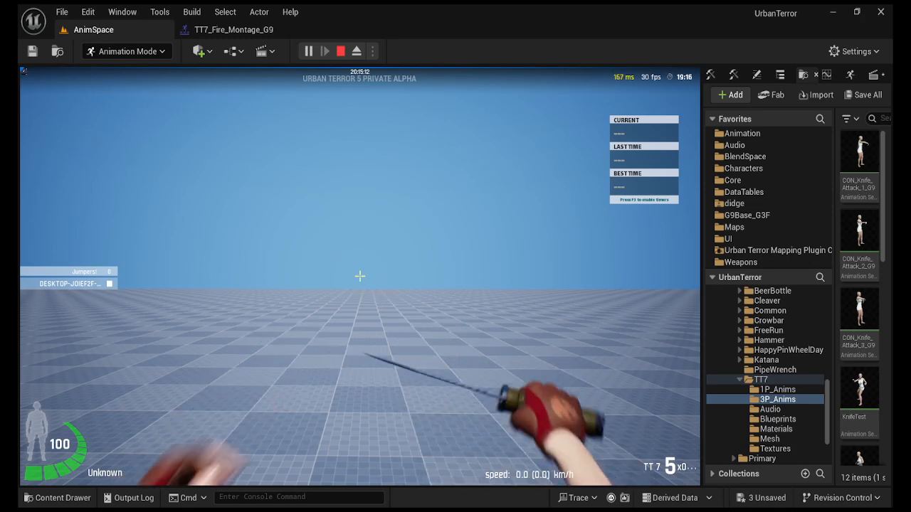
click(360, 276)
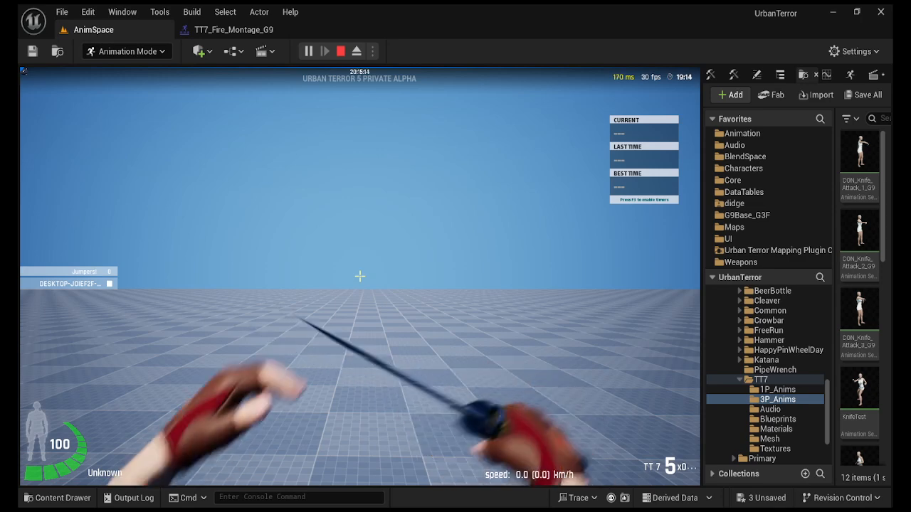
click(360, 276)
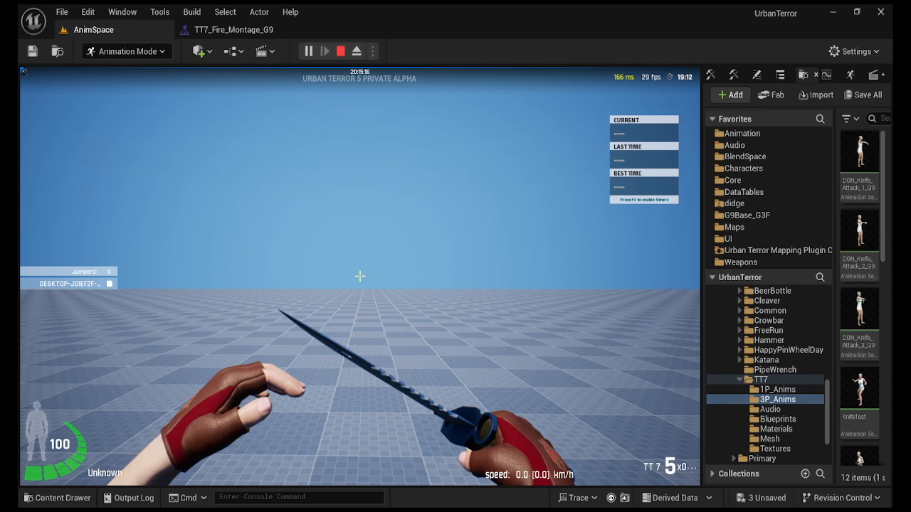
click(360, 276)
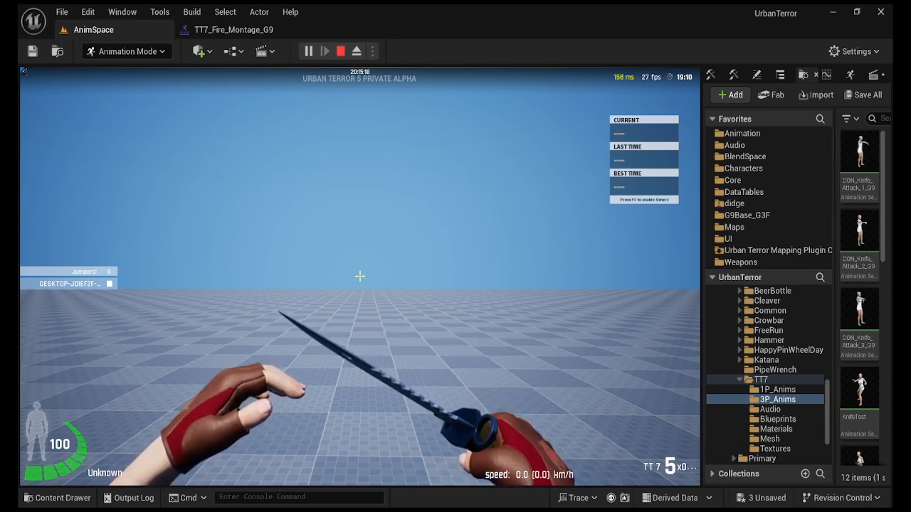
click(360, 276)
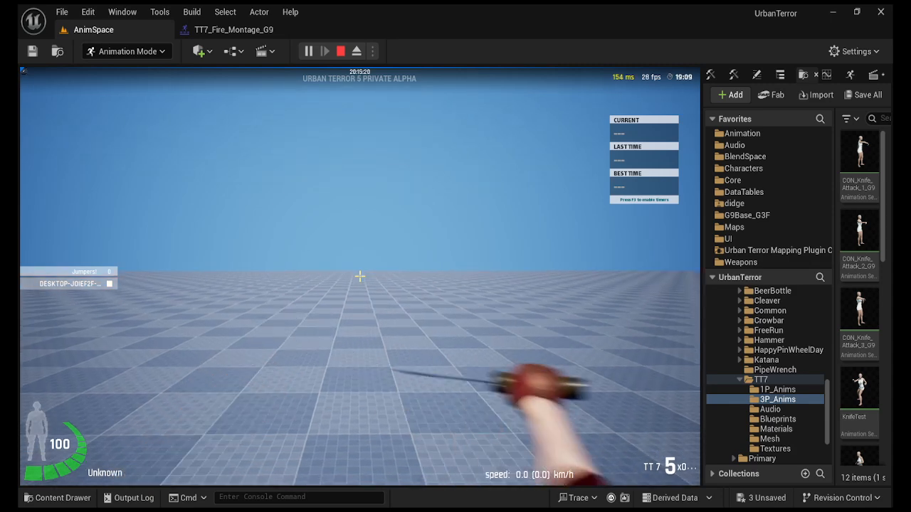
click(360, 276)
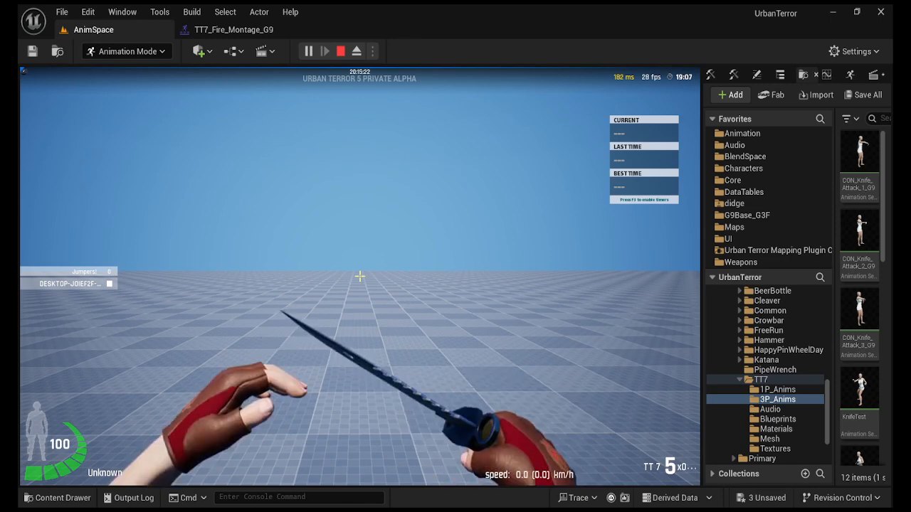
click(360, 276)
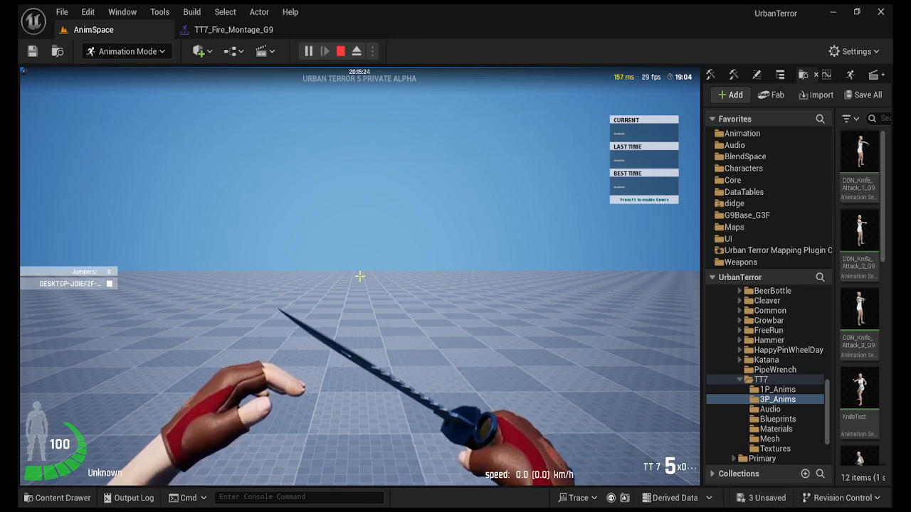
key(Escape)
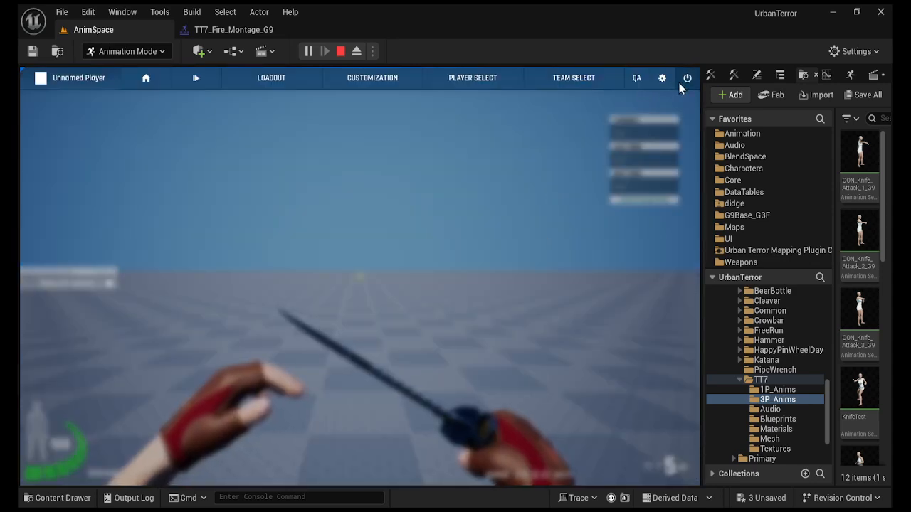
click(342, 52)
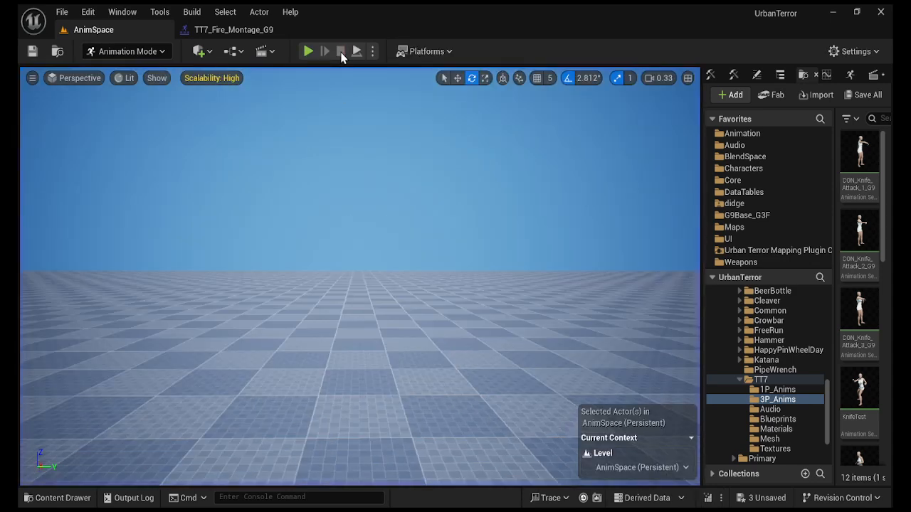